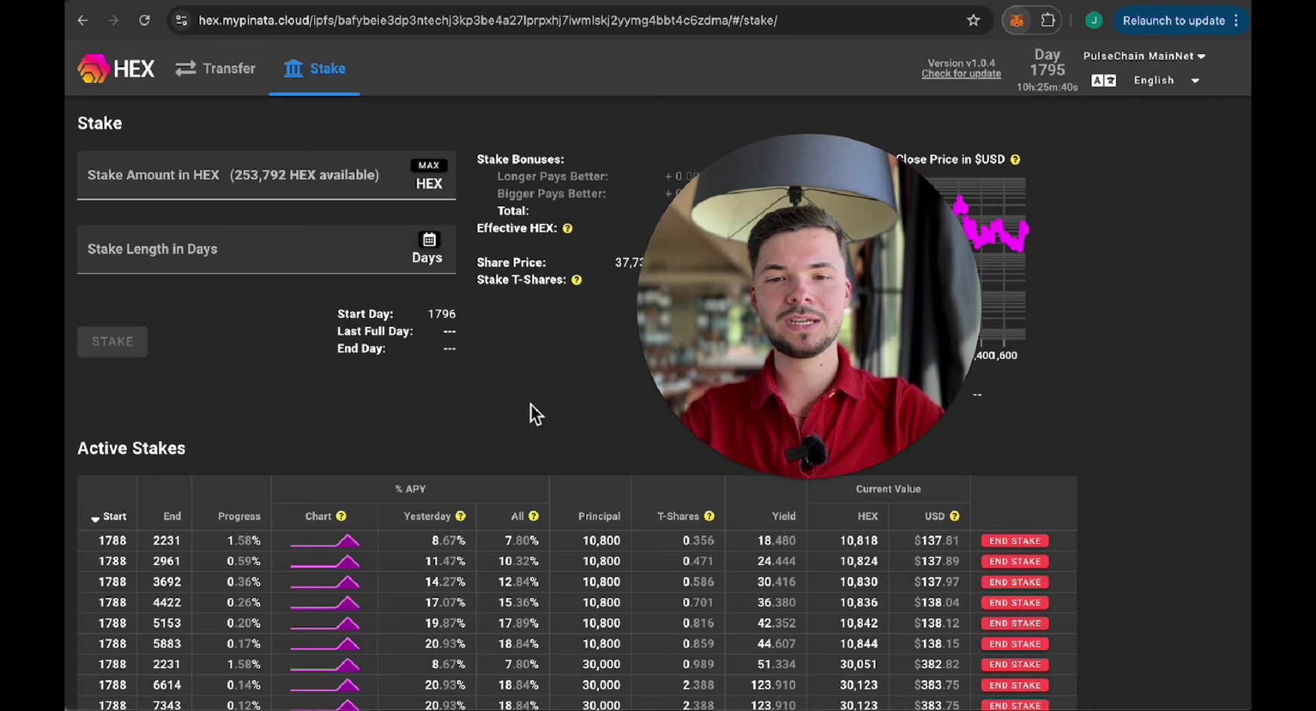
{"action": "scroll", "coordinate": [532, 401], "scroll_direction": "down", "scroll_amount": 1}
{"action": "scroll", "coordinate": [532, 405], "scroll_direction": "up", "scroll_amount": 1}
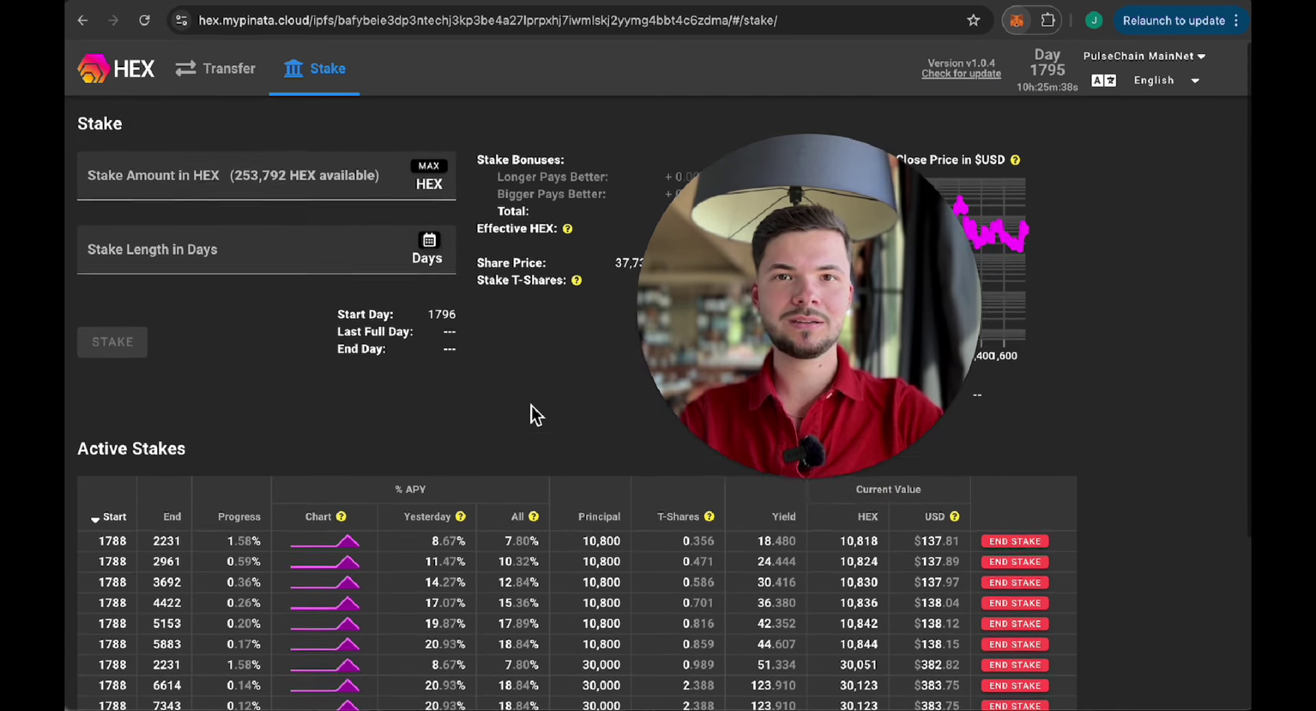
{"action": "left_click_drag", "start_coordinate": [853, 312], "coordinate": [1029, 334]}
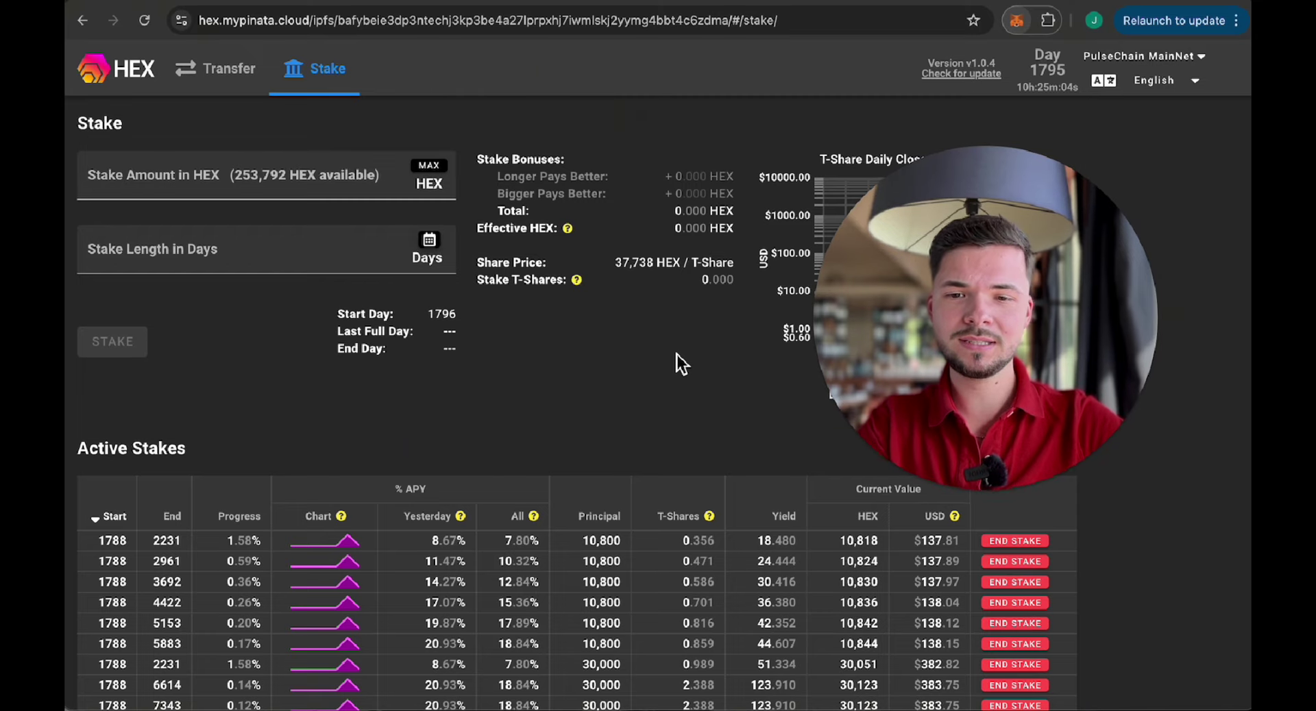
Step: Review the Active Stakes and Stake History tables on the Stake page
{"action": "scroll", "coordinate": [677, 355], "scroll_direction": "down", "scroll_amount": 3}
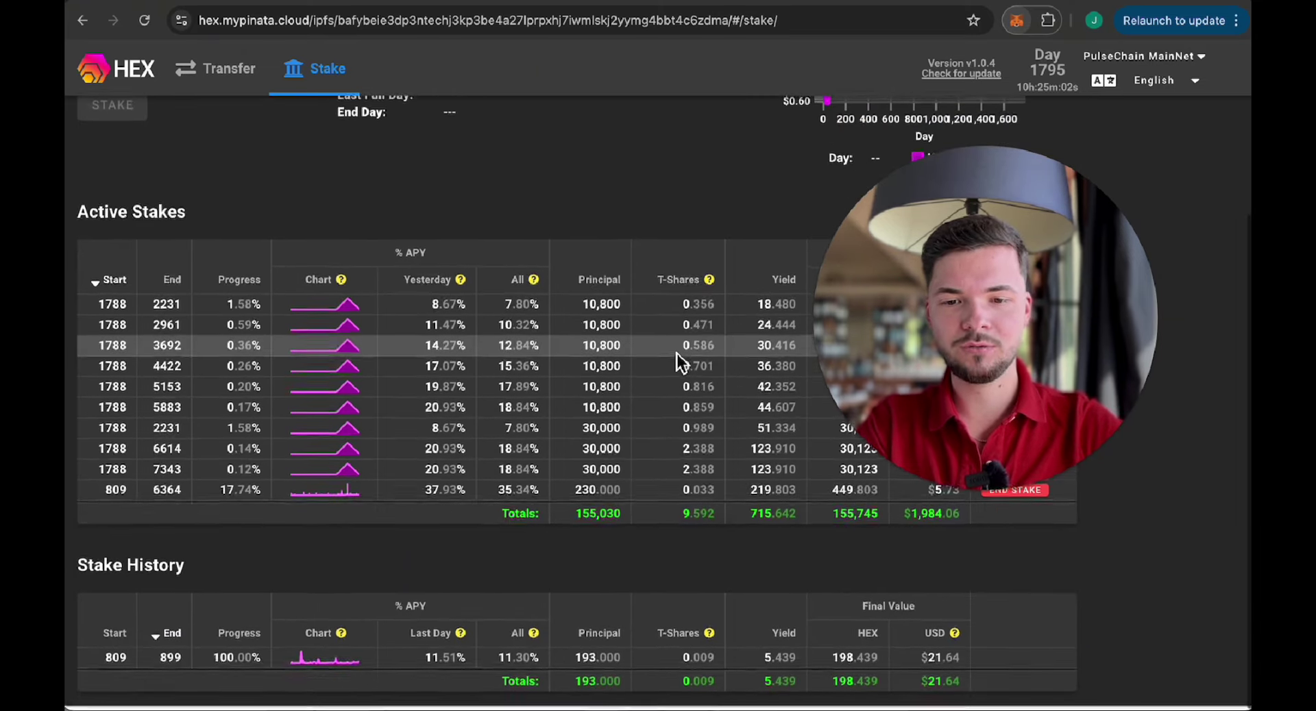
{"action": "scroll", "coordinate": [677, 355], "scroll_direction": "up", "scroll_amount": 3}
{"action": "scroll", "coordinate": [677, 355], "scroll_direction": "down", "scroll_amount": 2}
{"action": "scroll", "coordinate": [677, 355], "scroll_direction": "up", "scroll_amount": 1}
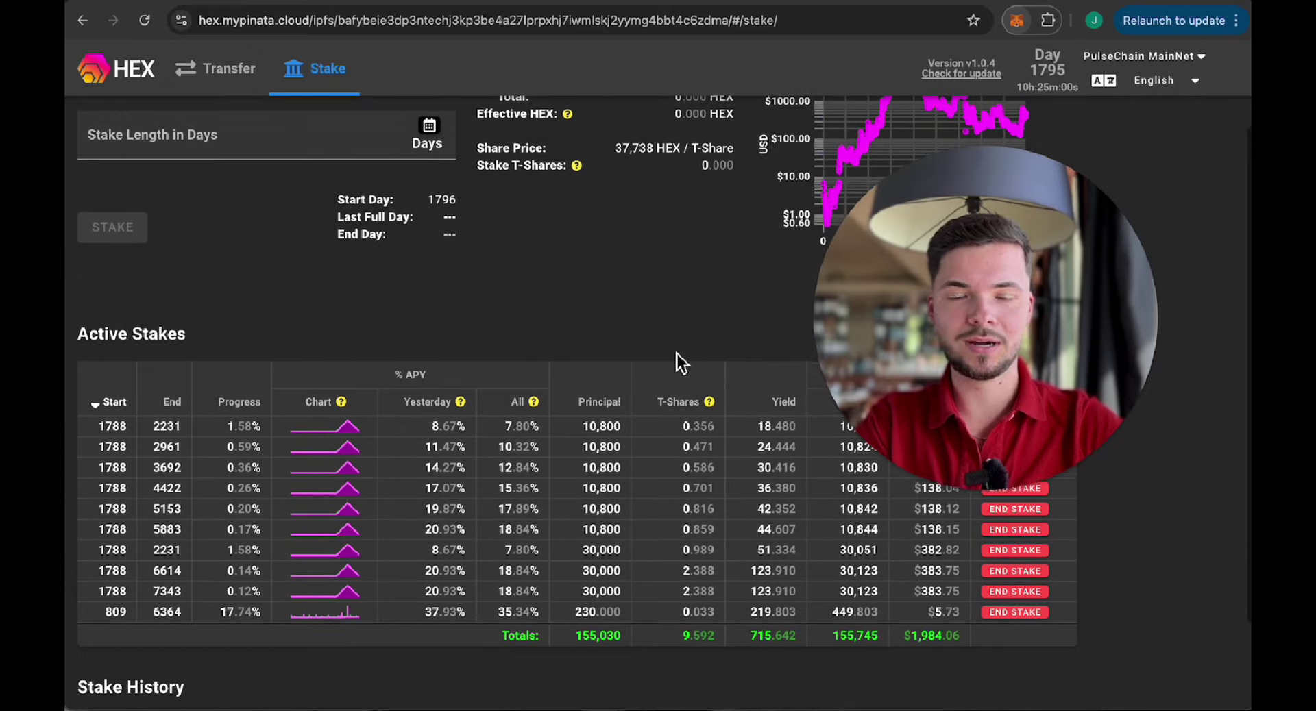
{"action": "scroll", "coordinate": [678, 355], "scroll_direction": "down", "scroll_amount": 1}
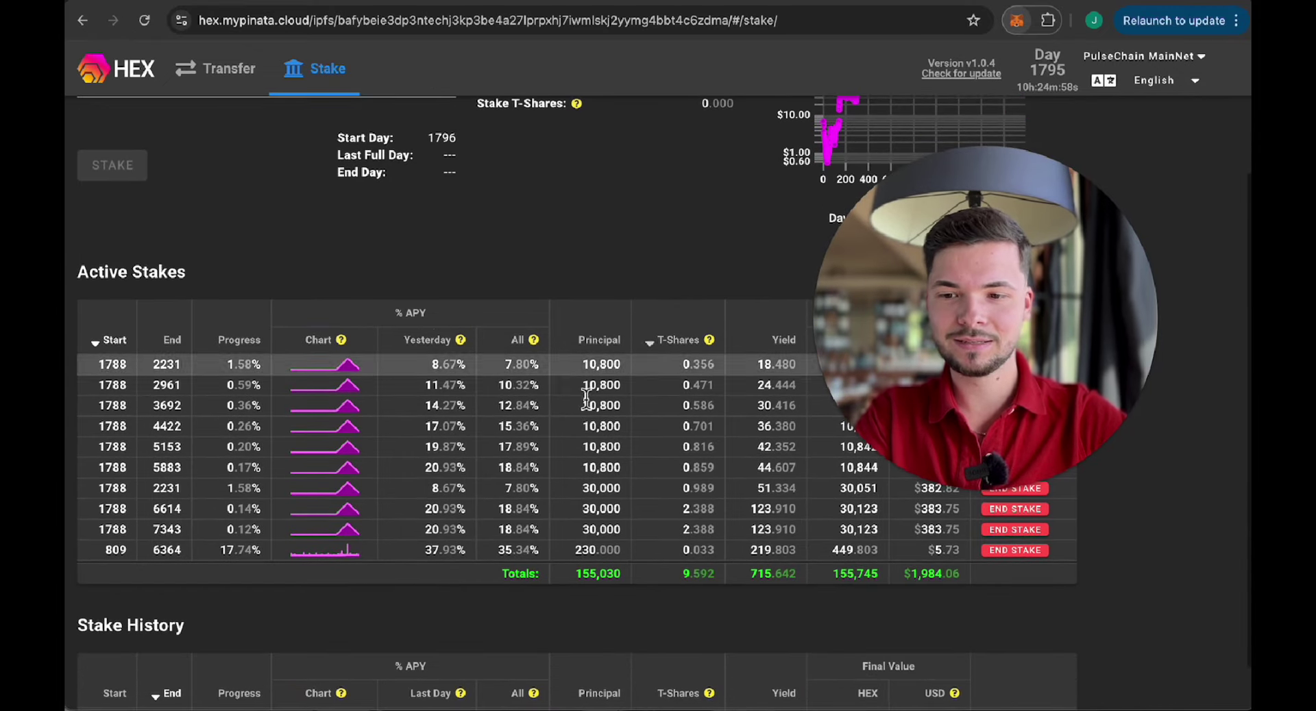
{"action": "scroll", "coordinate": [435, 311], "scroll_direction": "up", "scroll_amount": 1}
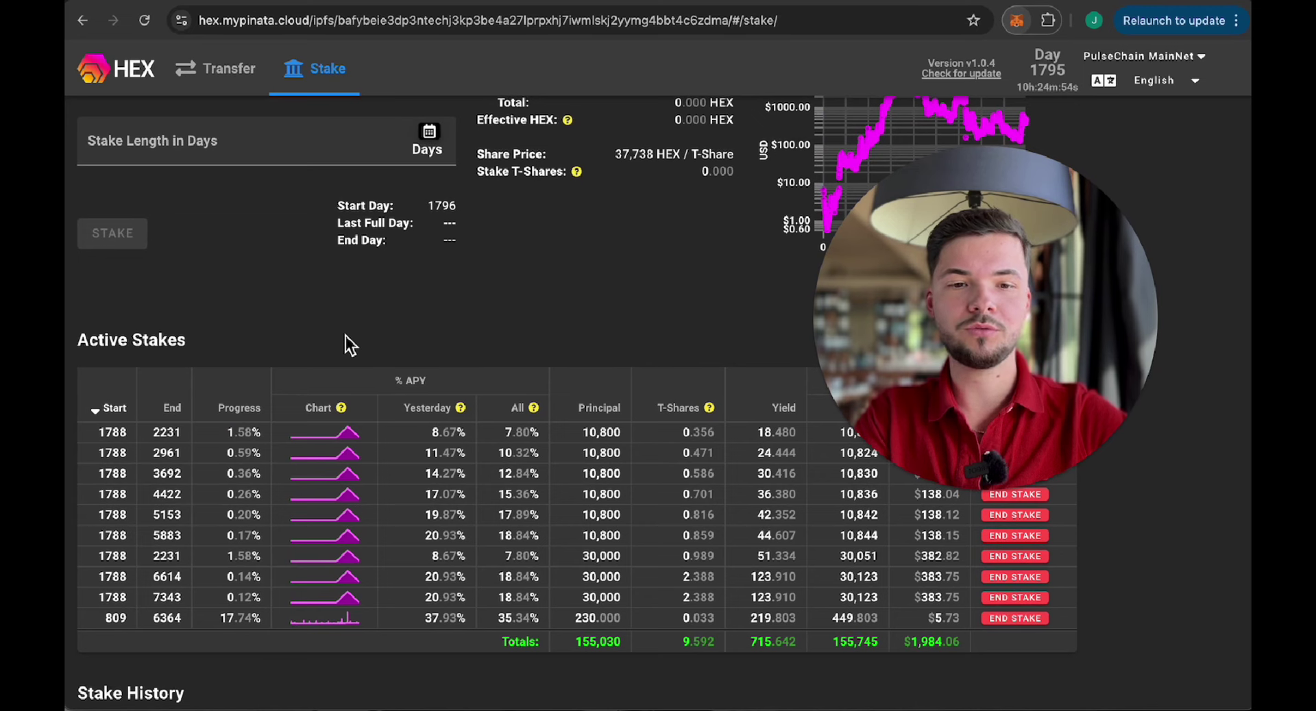
{"action": "scroll", "coordinate": [346, 336], "scroll_direction": "up", "scroll_amount": 1}
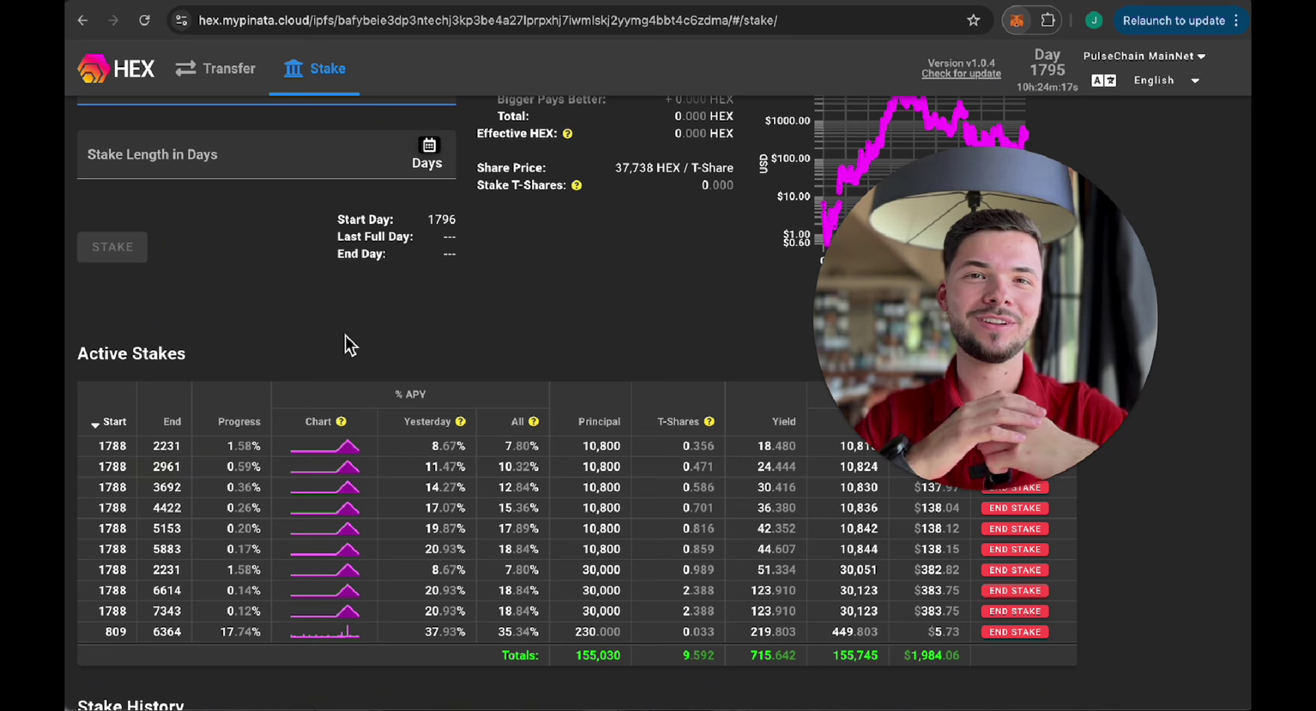
{"action": "scroll", "coordinate": [346, 339], "scroll_direction": "up", "scroll_amount": 2}
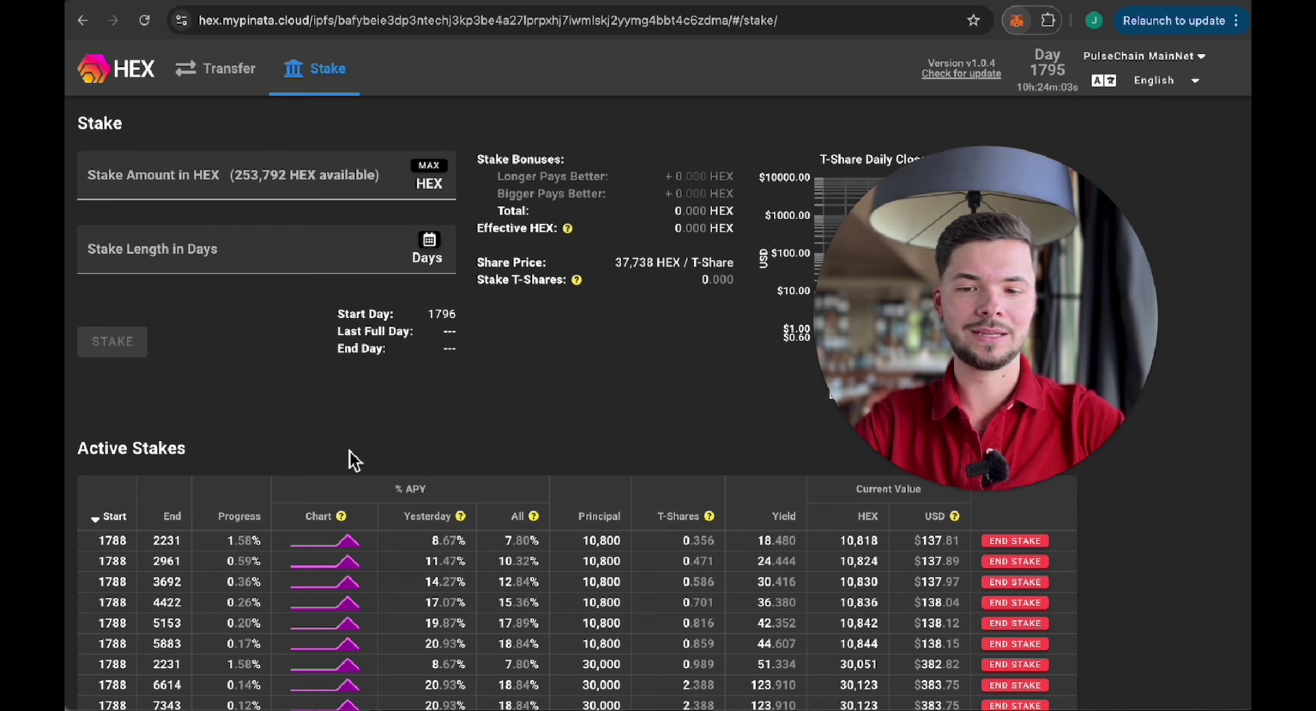
{"action": "scroll", "coordinate": [349, 451], "scroll_direction": "down", "scroll_amount": 1}
{"action": "scroll", "coordinate": [564, 332], "scroll_direction": "up", "scroll_amount": 1}
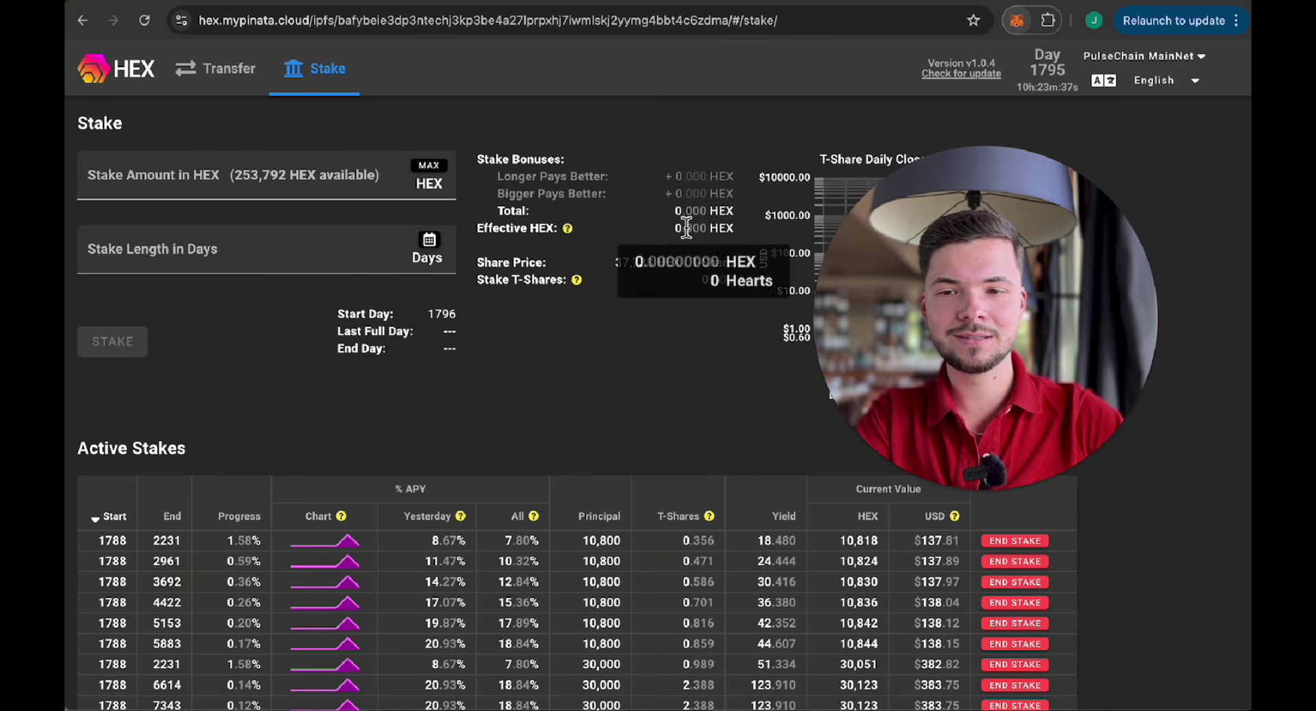
Step: Fill in the new stake with an amount of 30000 HEX and a length of 5555 days
{"action": "left_click", "coordinate": [292, 184]}
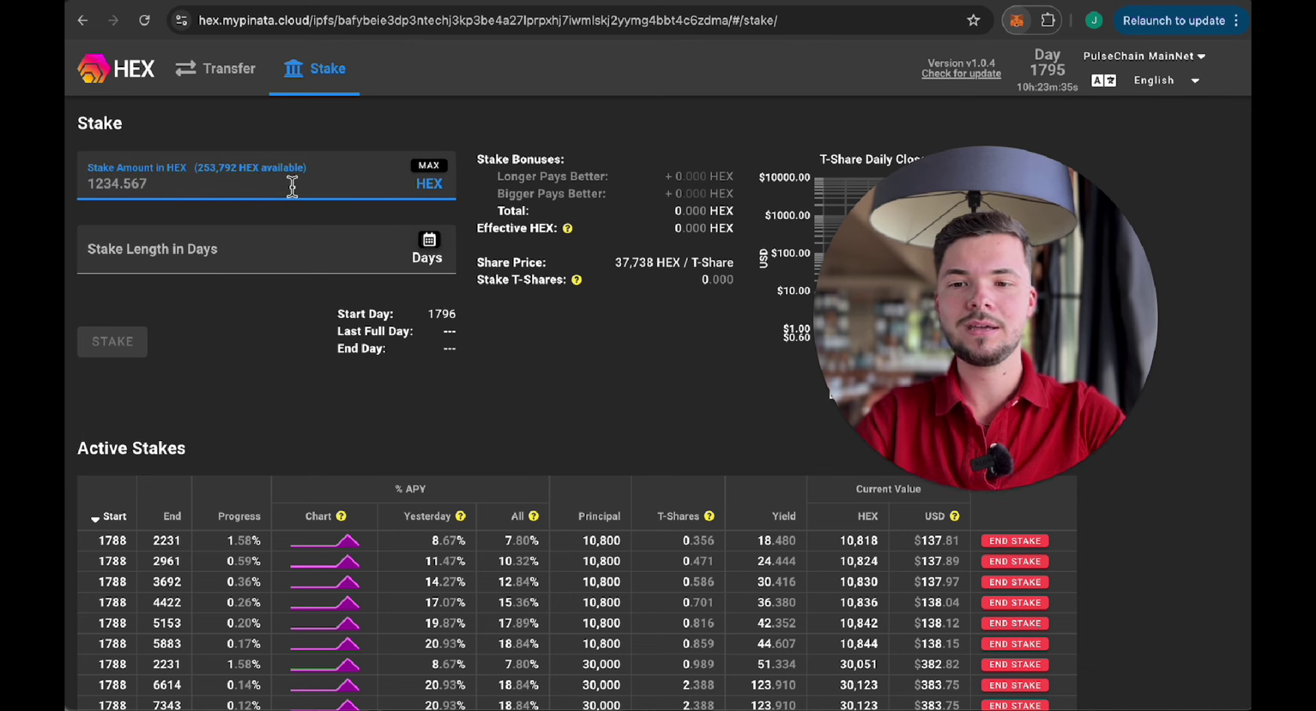
{"action": "type", "text": "30000"}
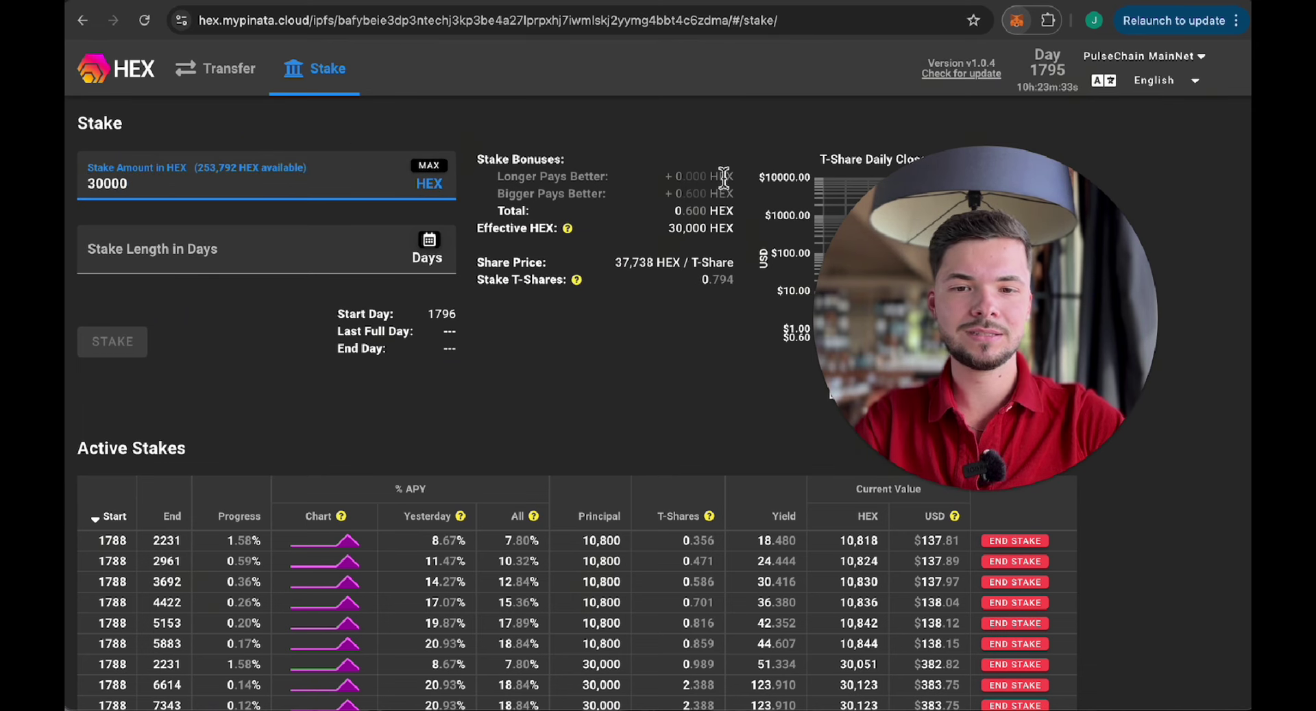
{"action": "left_click", "coordinate": [332, 256]}
{"action": "type", "text": "5555"}
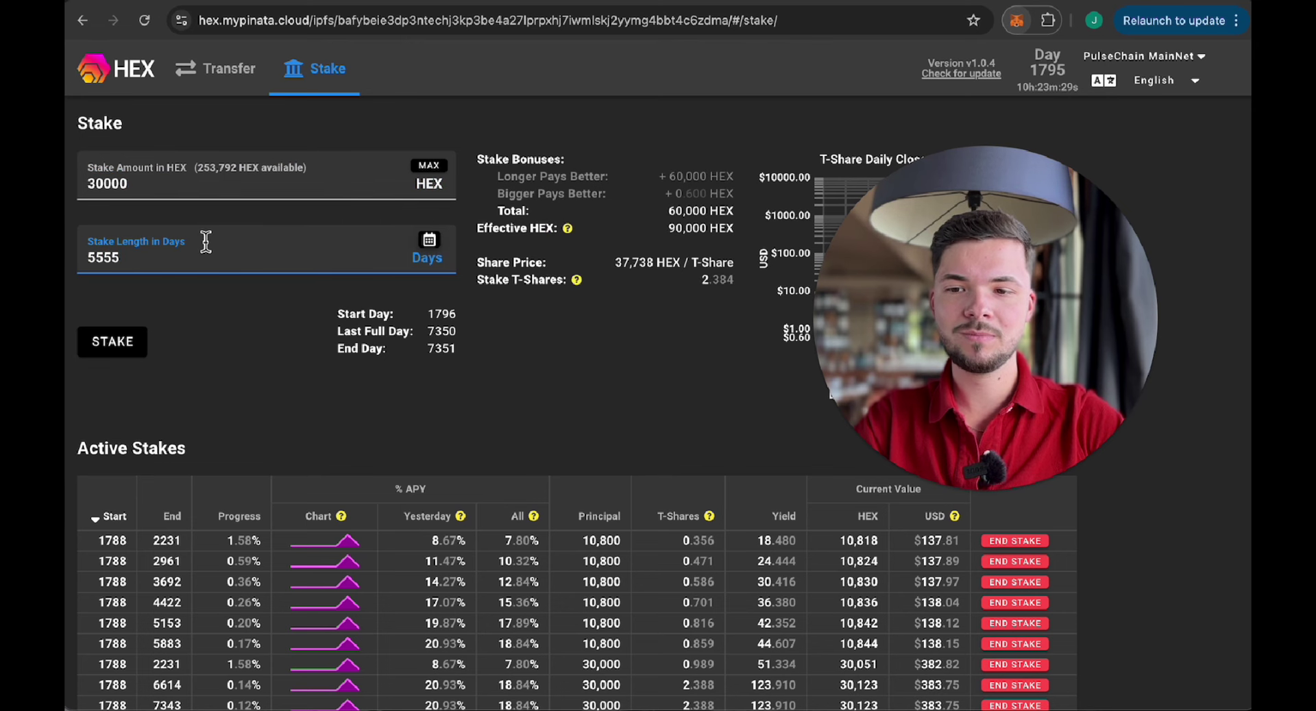
{"action": "left_click", "coordinate": [602, 311]}
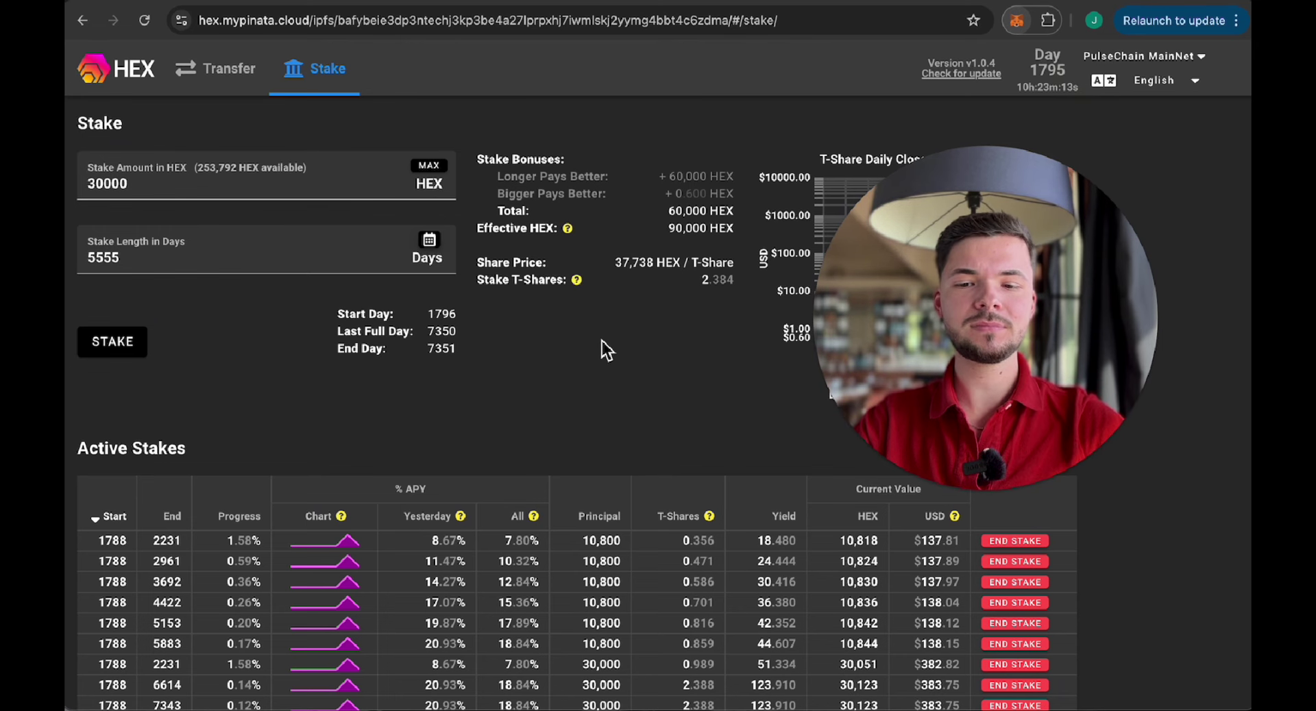
Step: Set the new stake's length to 3650 days
{"action": "scroll", "coordinate": [602, 340], "scroll_direction": "down", "scroll_amount": 1}
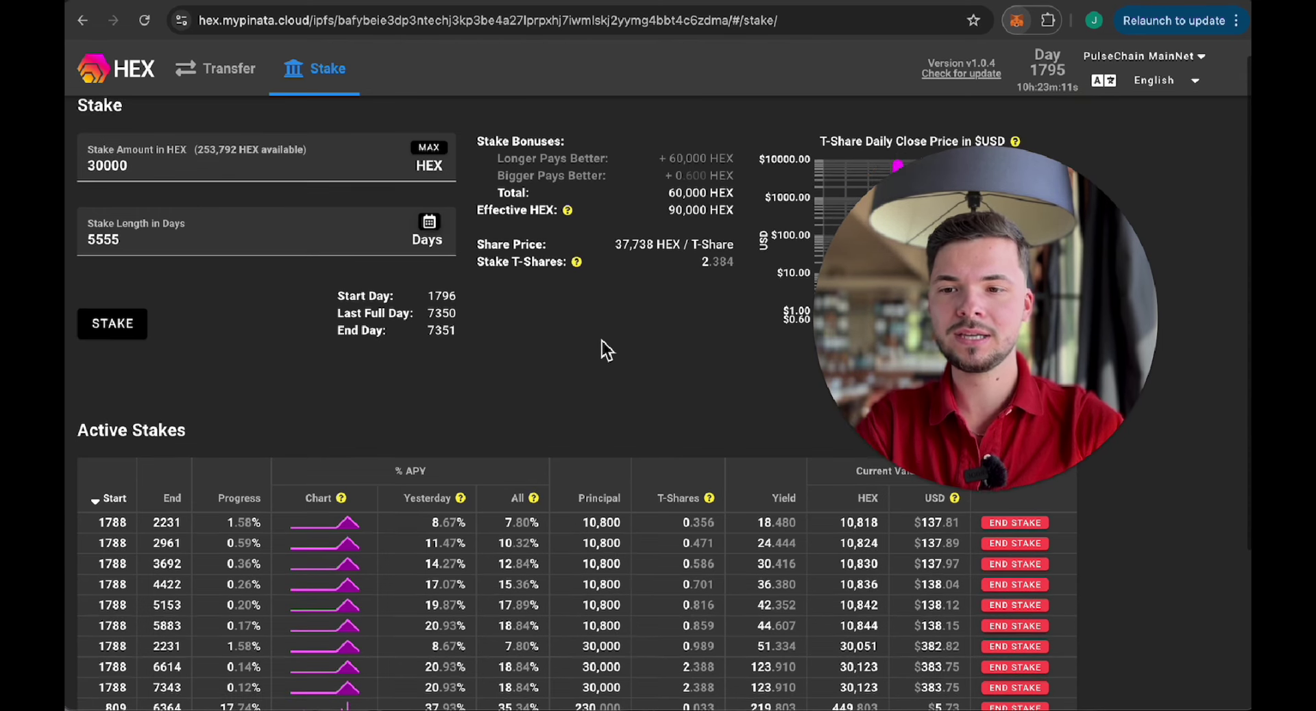
{"action": "double_click", "coordinate": [191, 240]}
{"action": "type", "text": "3650"}
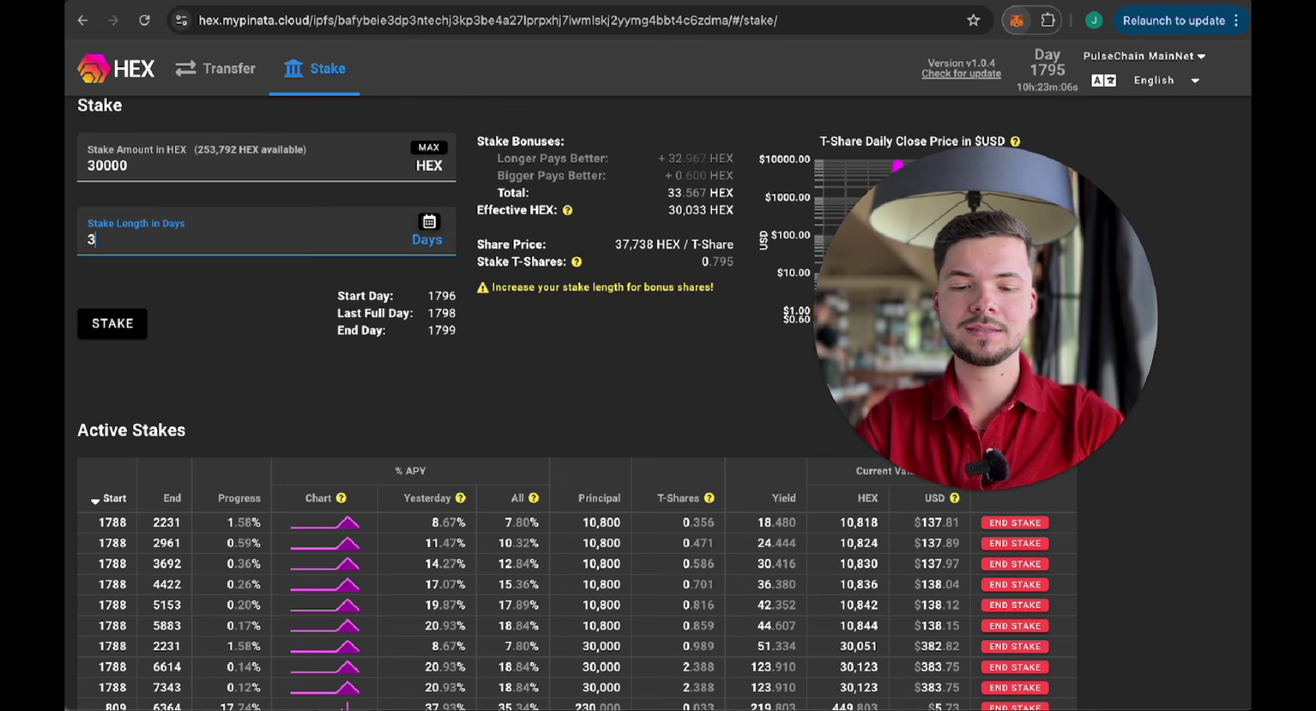
{"action": "left_click", "coordinate": [343, 392]}
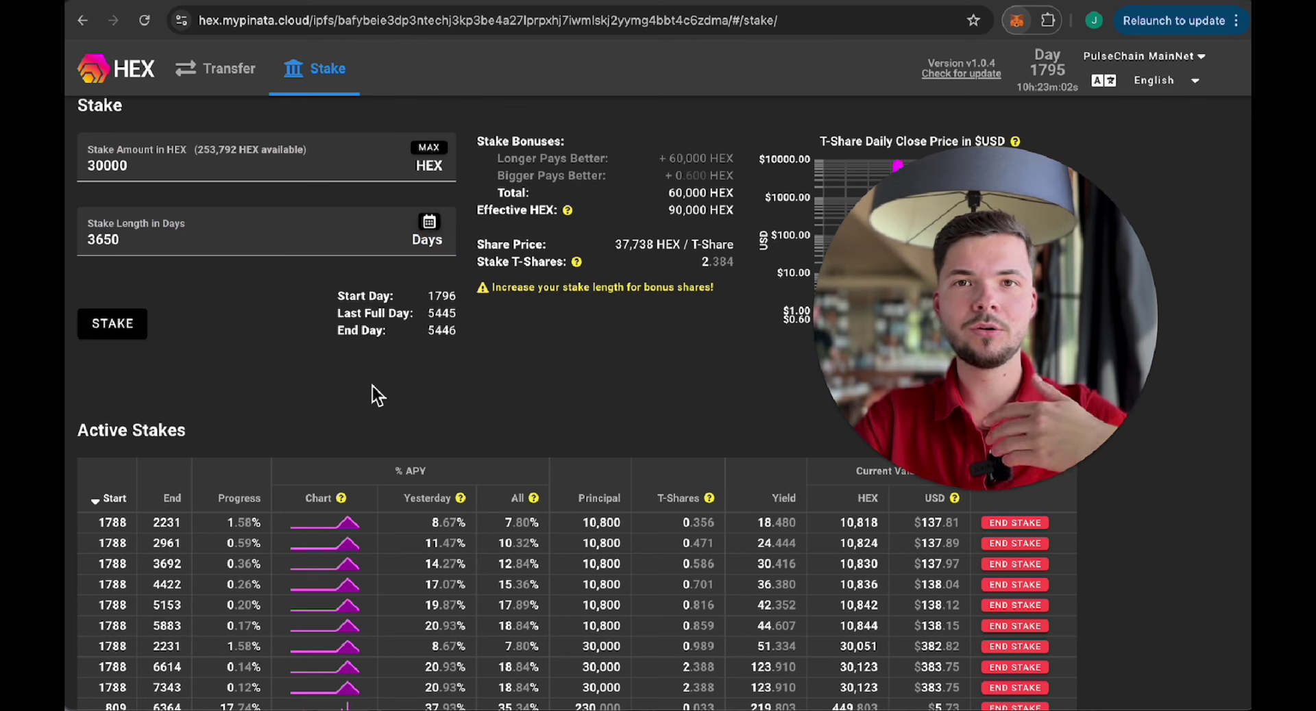
{"action": "mouse_move", "coordinate": [678, 173]}
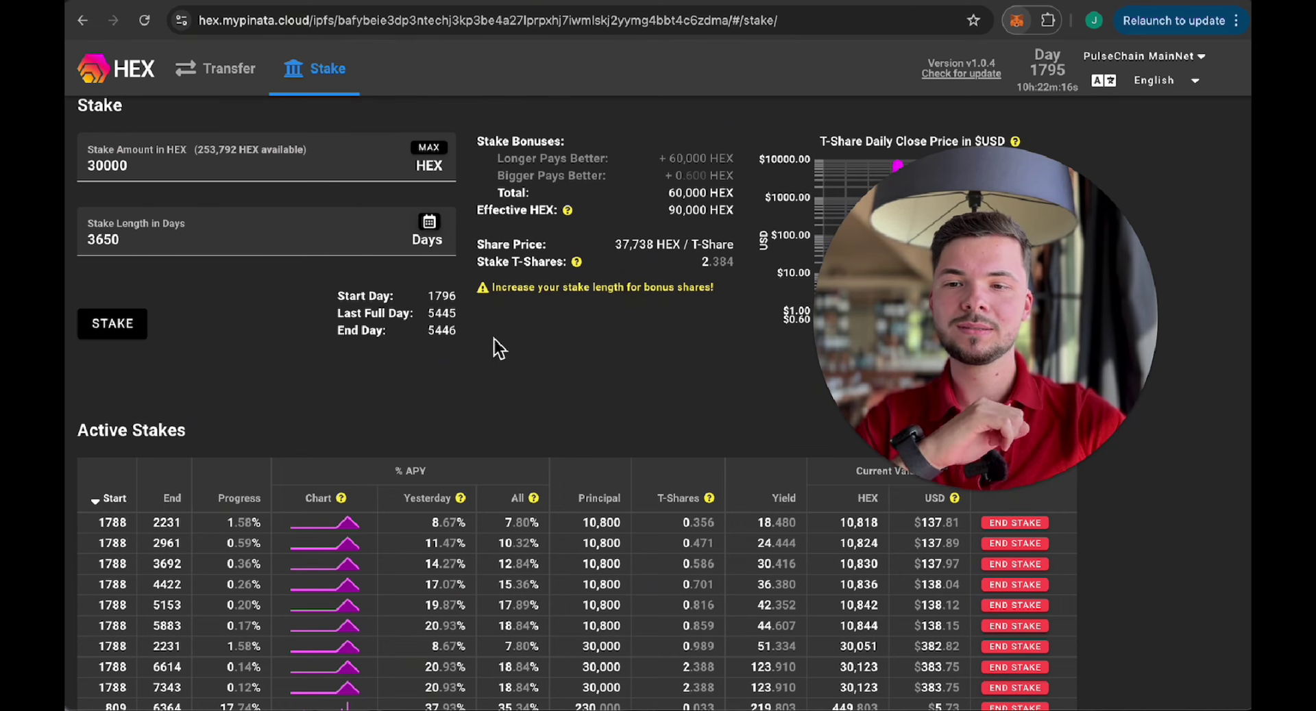
Step: Sort the Active Stakes table by end day in descending order
{"action": "scroll", "coordinate": [373, 328], "scroll_direction": "down", "scroll_amount": 2}
{"action": "scroll", "coordinate": [373, 327], "scroll_direction": "down", "scroll_amount": 1}
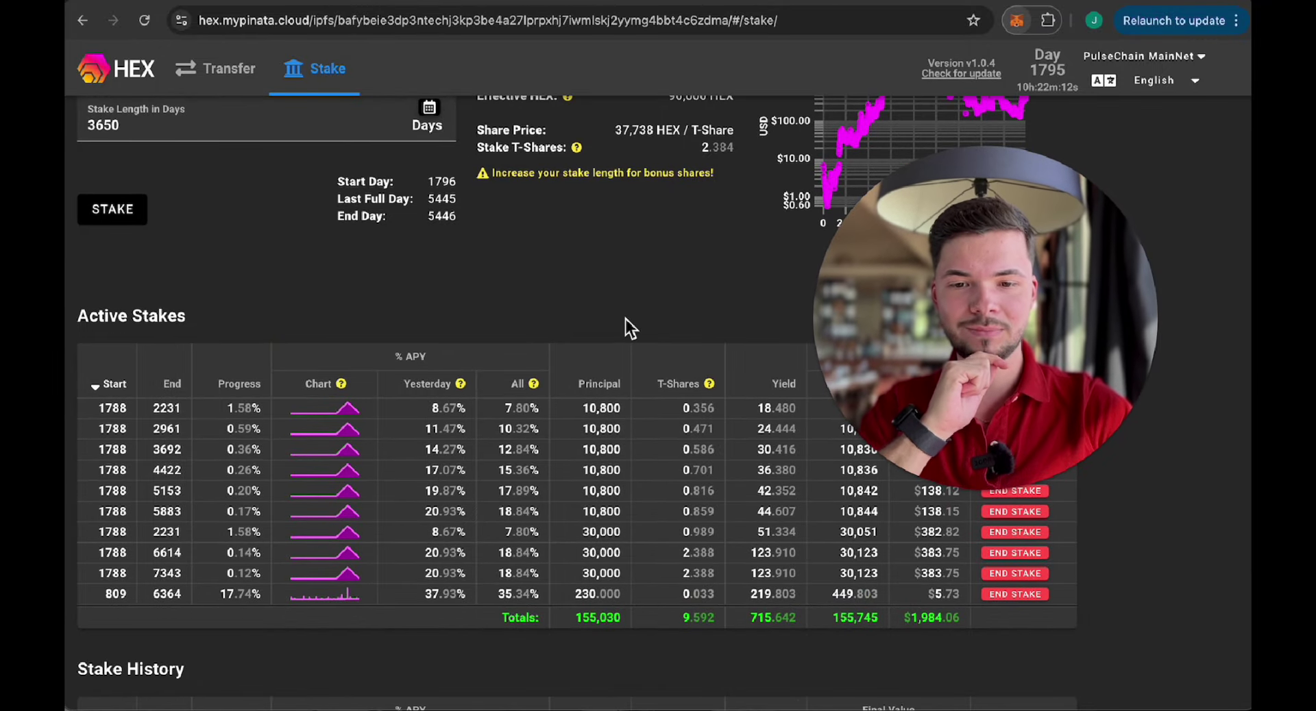
{"action": "scroll", "coordinate": [625, 322], "scroll_direction": "up", "scroll_amount": 1}
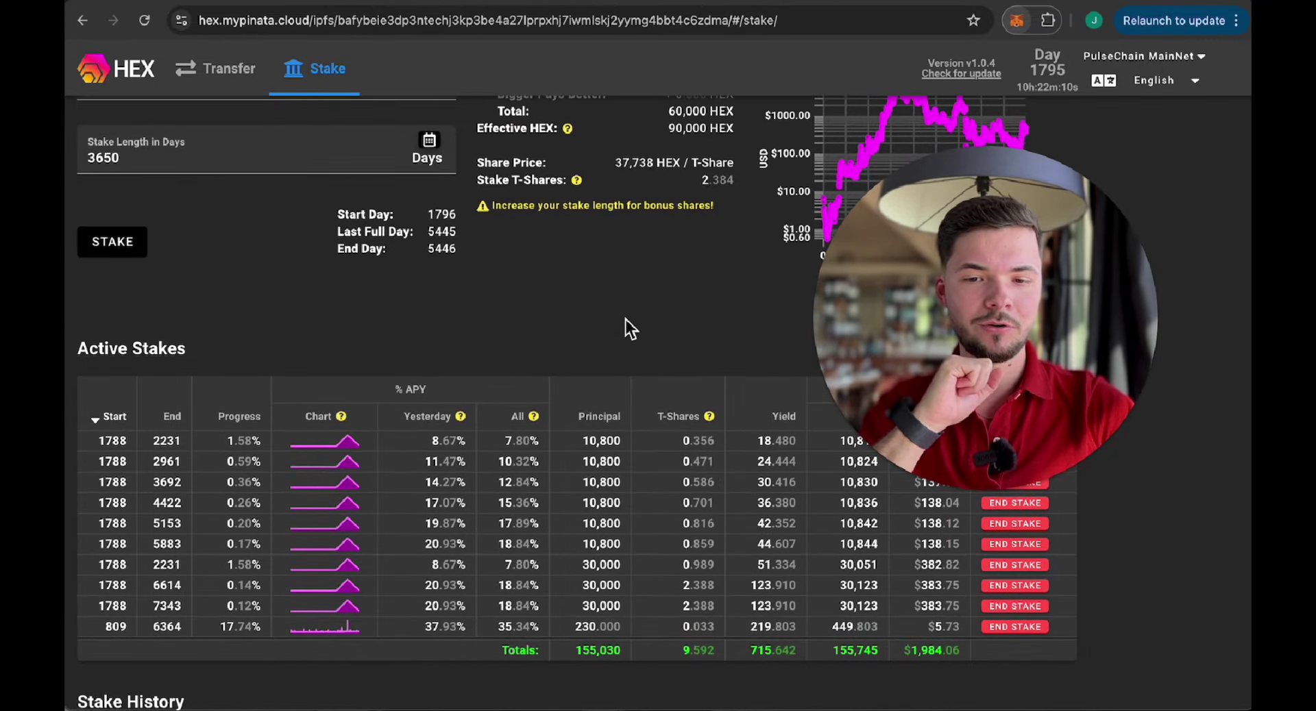
{"action": "scroll", "coordinate": [625, 319], "scroll_direction": "down", "scroll_amount": 1}
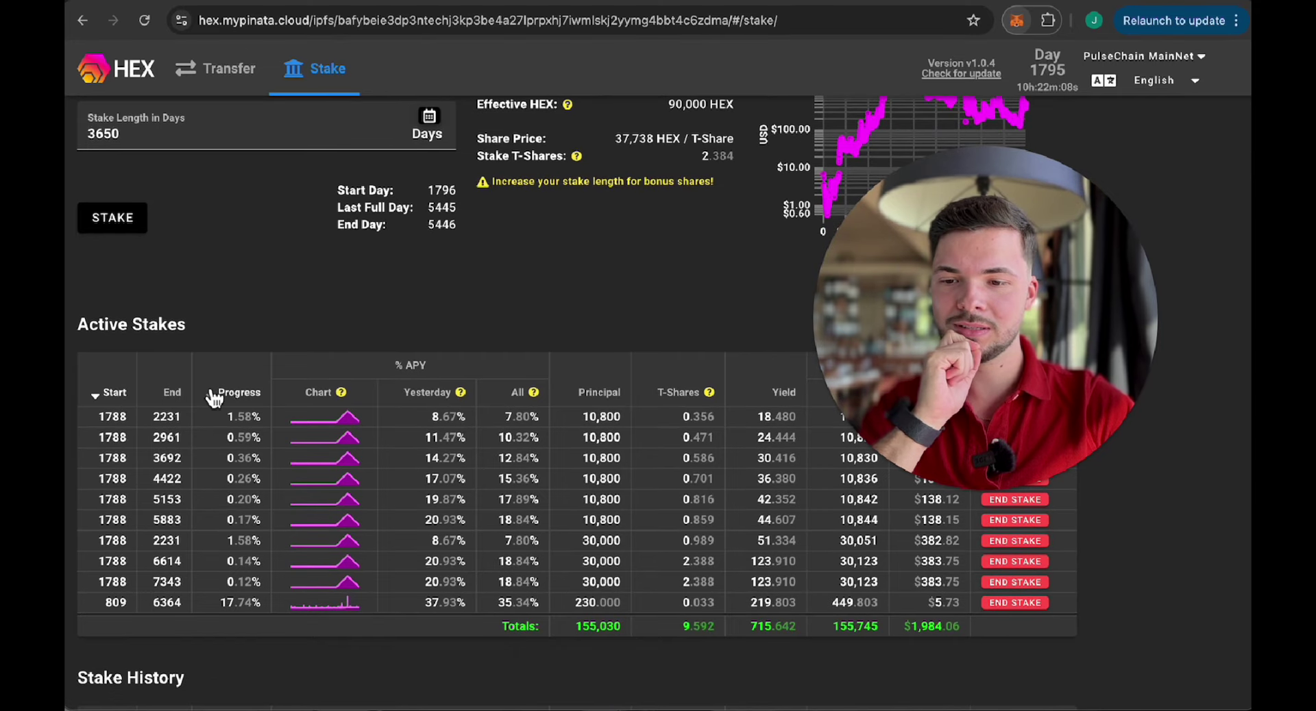
{"action": "left_click", "coordinate": [180, 394]}
{"action": "left_click", "coordinate": [170, 396]}
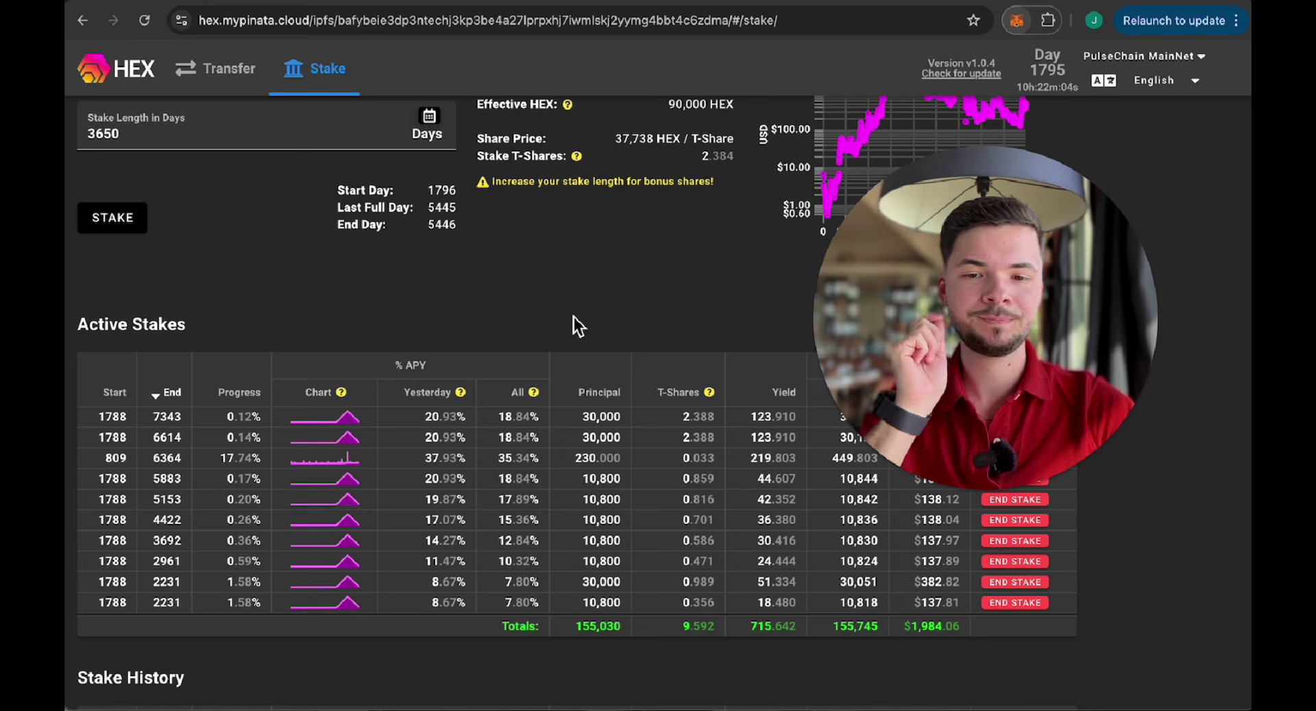
Step: Examine the exact principal amounts and calendar end dates of the individual active stakes
{"action": "scroll", "coordinate": [582, 319], "scroll_direction": "down", "scroll_amount": 1}
{"action": "mouse_move", "coordinate": [588, 390]}
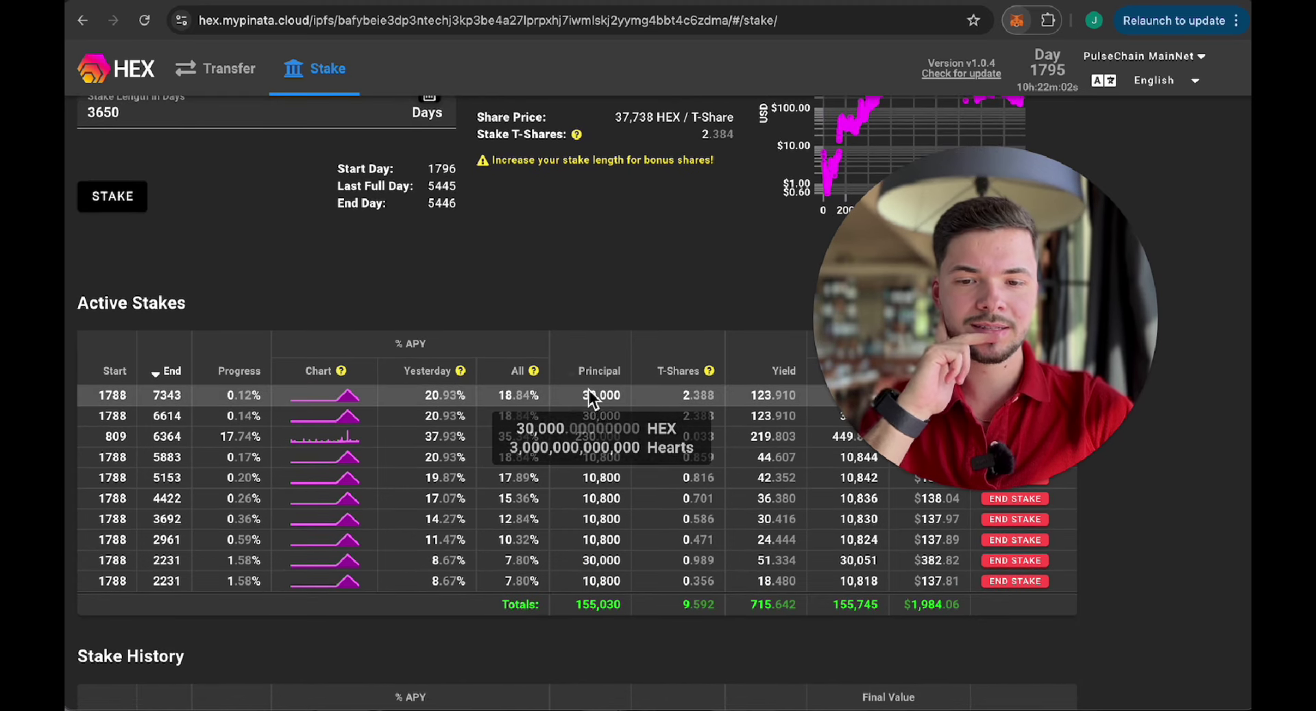
{"action": "mouse_move", "coordinate": [594, 418]}
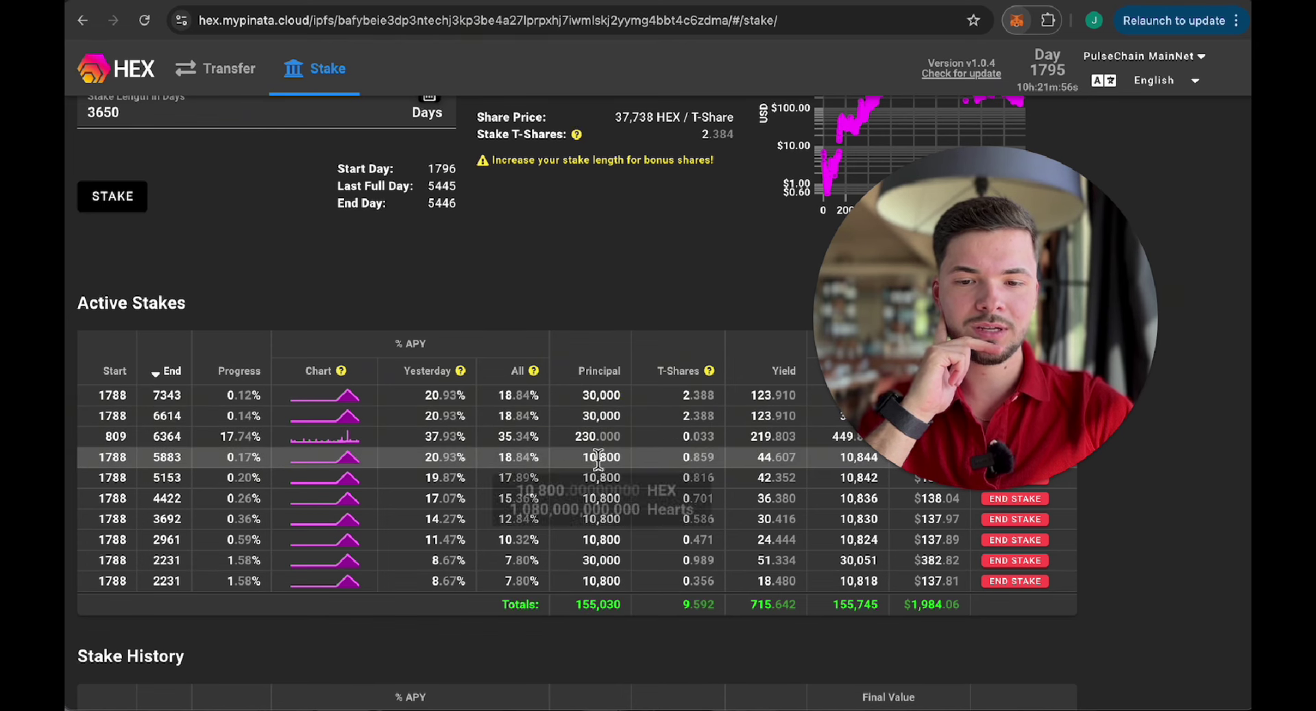
{"action": "mouse_move", "coordinate": [590, 561]}
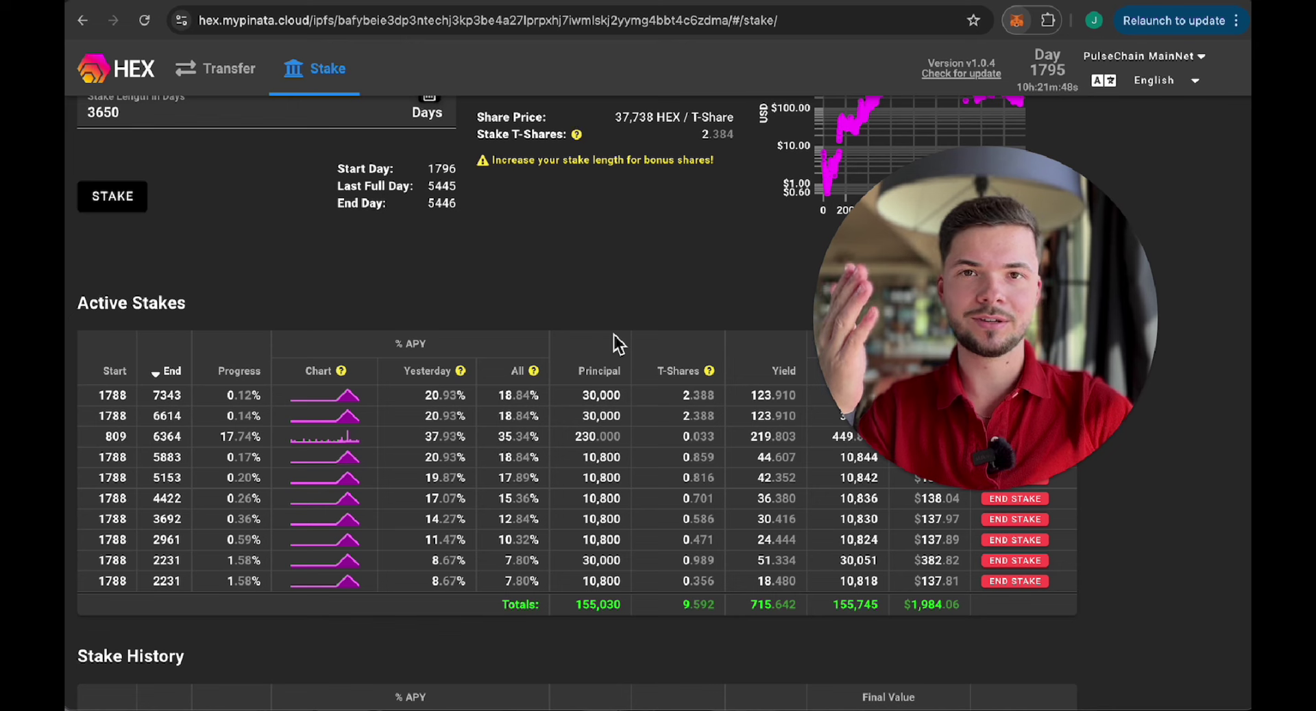
{"action": "left_click_drag", "start_coordinate": [969, 388], "coordinate": [1063, 285]}
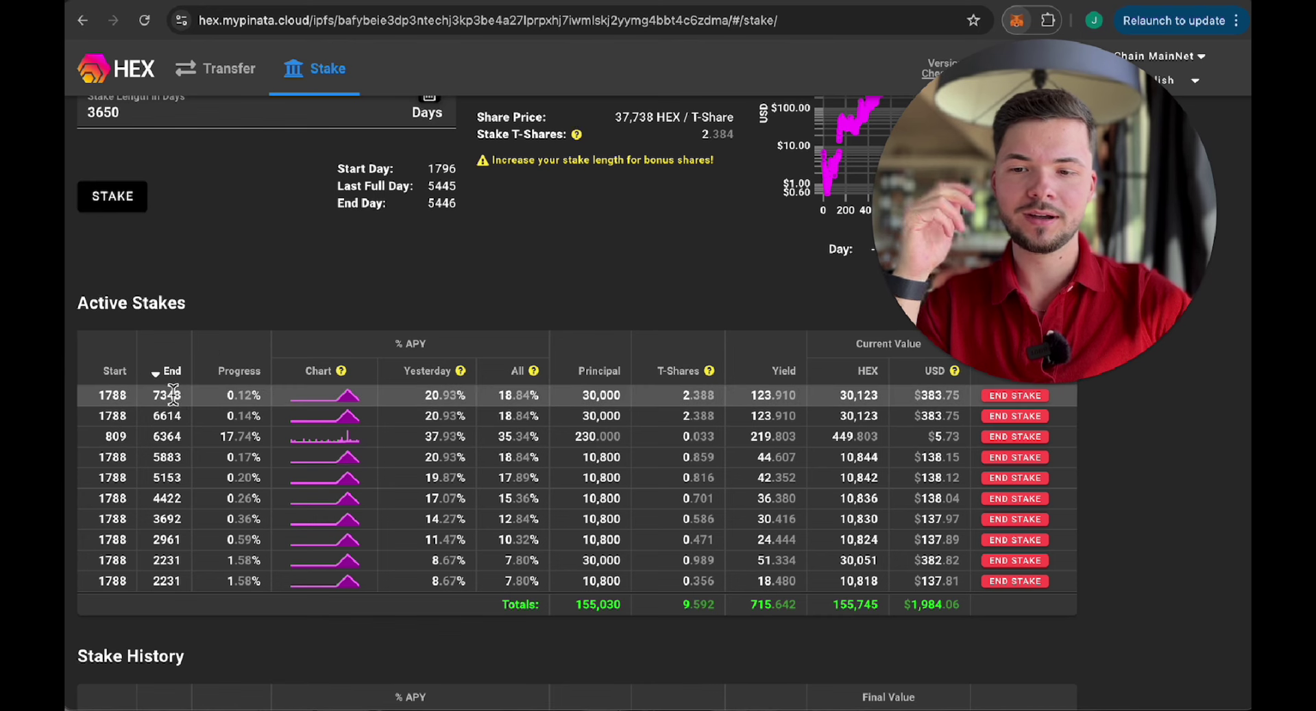
{"action": "mouse_move", "coordinate": [173, 396]}
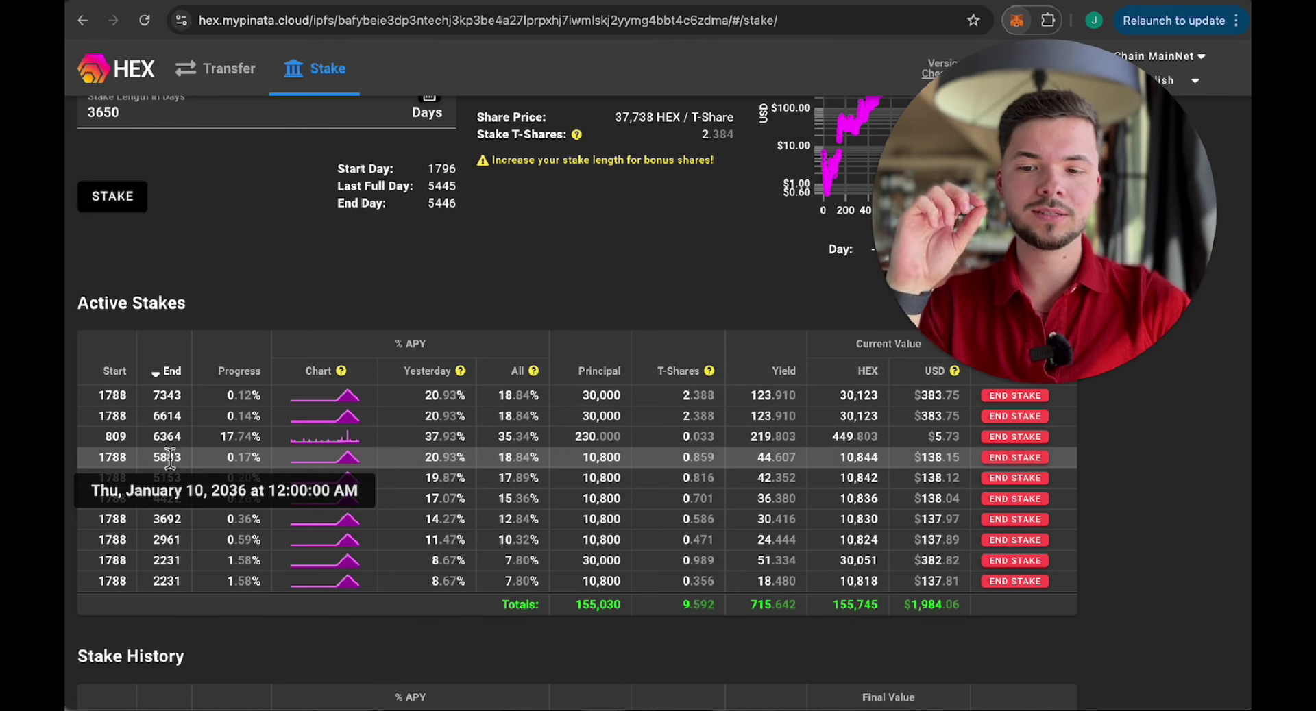
{"action": "mouse_move", "coordinate": [168, 503]}
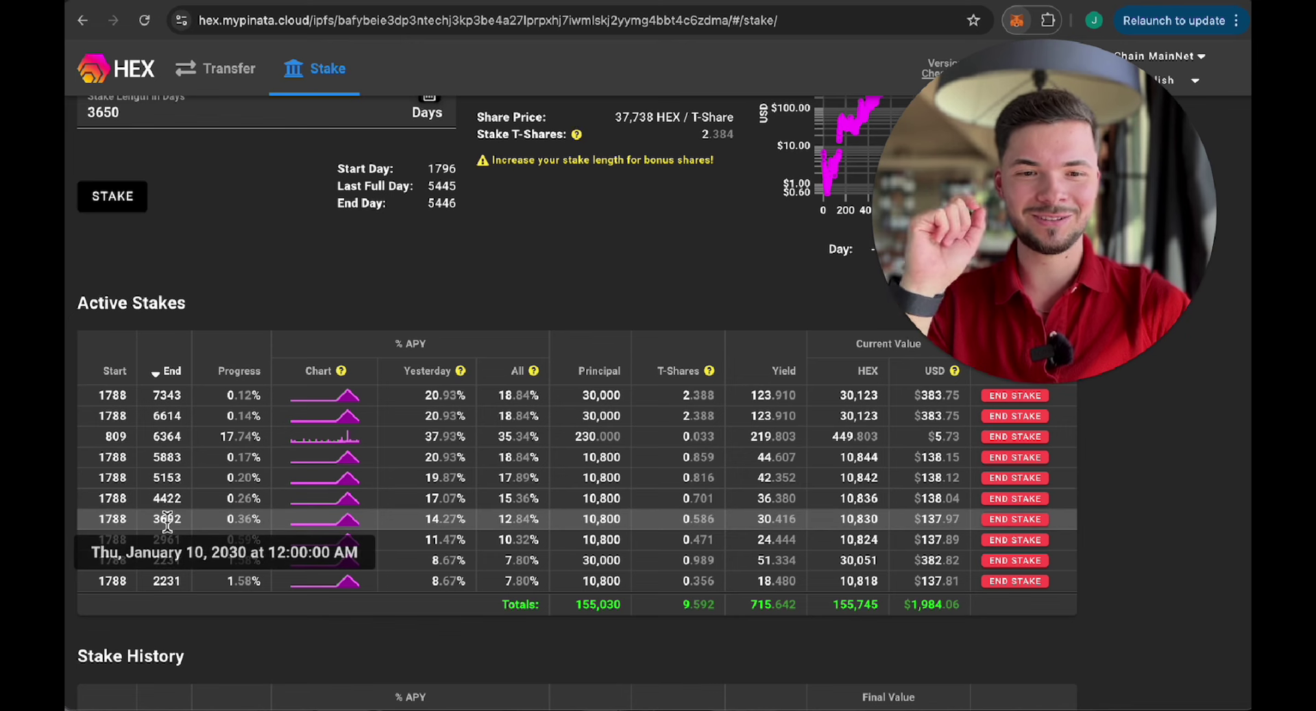
{"action": "mouse_move", "coordinate": [165, 541]}
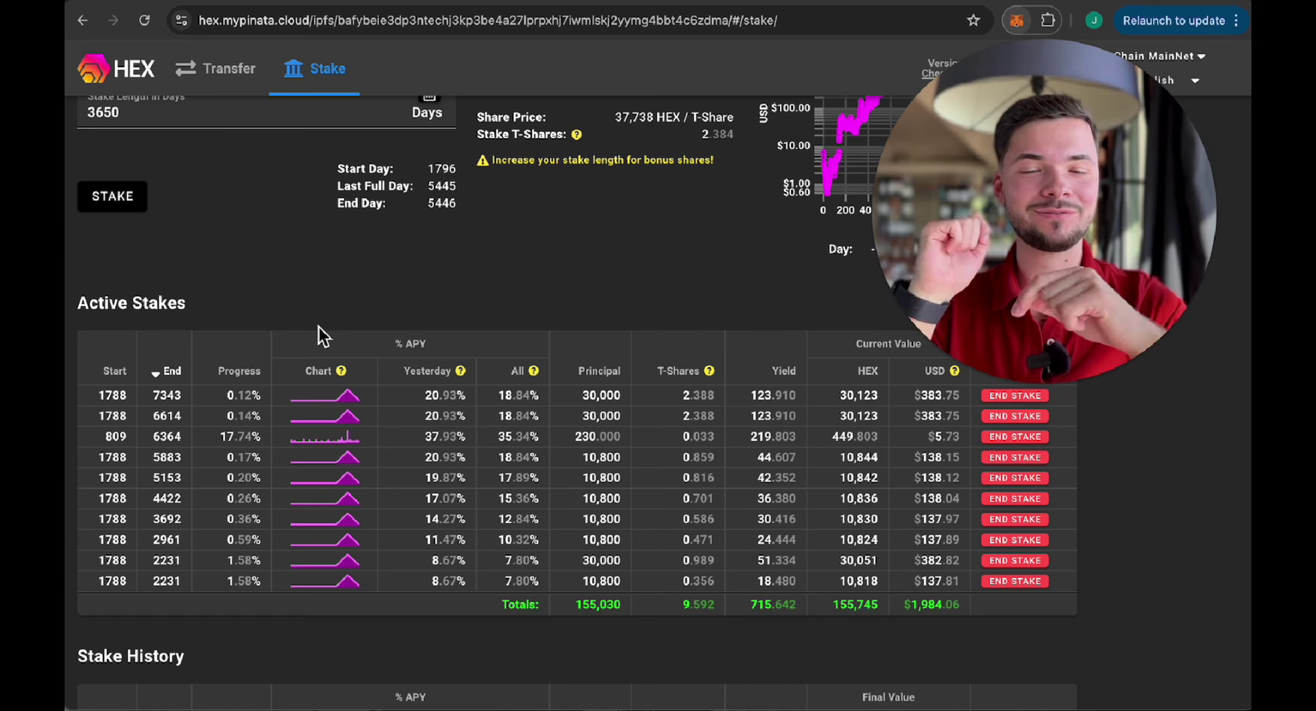
{"action": "scroll", "coordinate": [319, 328], "scroll_direction": "up", "scroll_amount": 2}
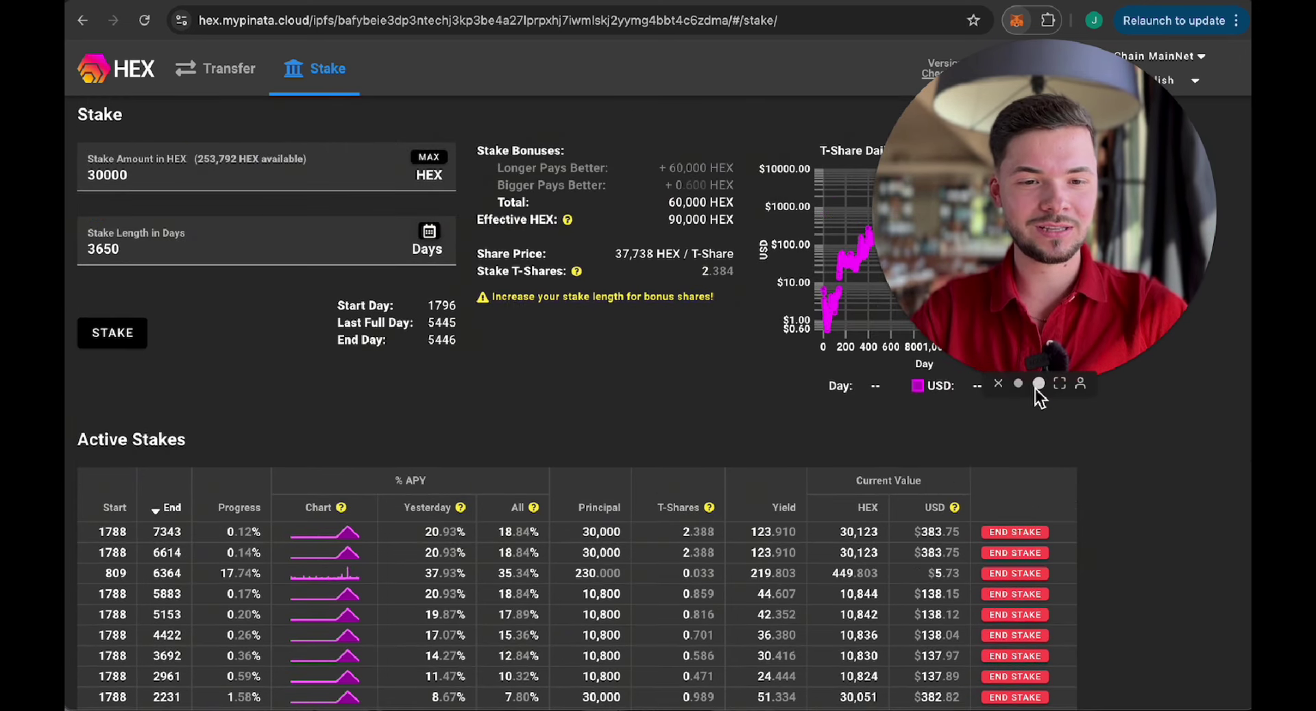
{"action": "left_click", "coordinate": [1021, 388]}
{"action": "left_click_drag", "start_coordinate": [983, 269], "coordinate": [655, 356]}
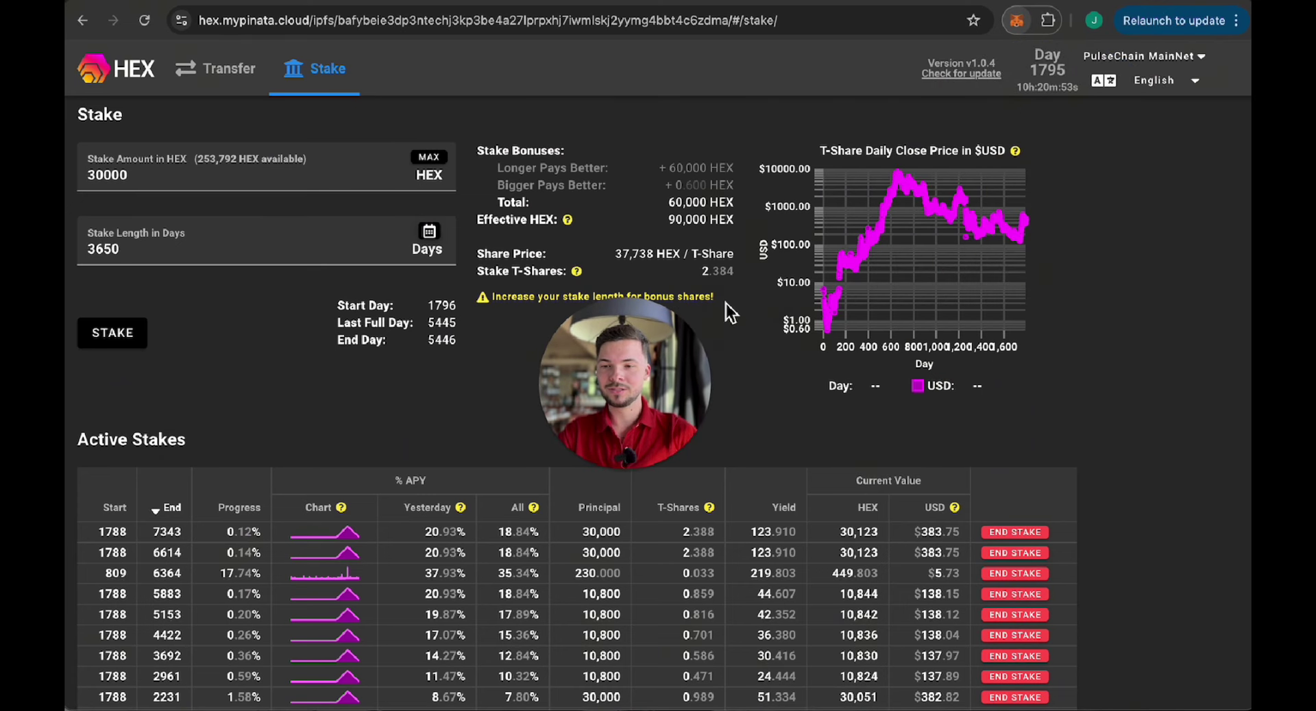
Step: Open the Calculator app, place it over the price chart above the active stakes, and clear its display
{"action": "scroll", "coordinate": [725, 303], "scroll_direction": "down", "scroll_amount": 1}
{"action": "key", "text": "super+space"}
{"action": "type", "text": "calc"}
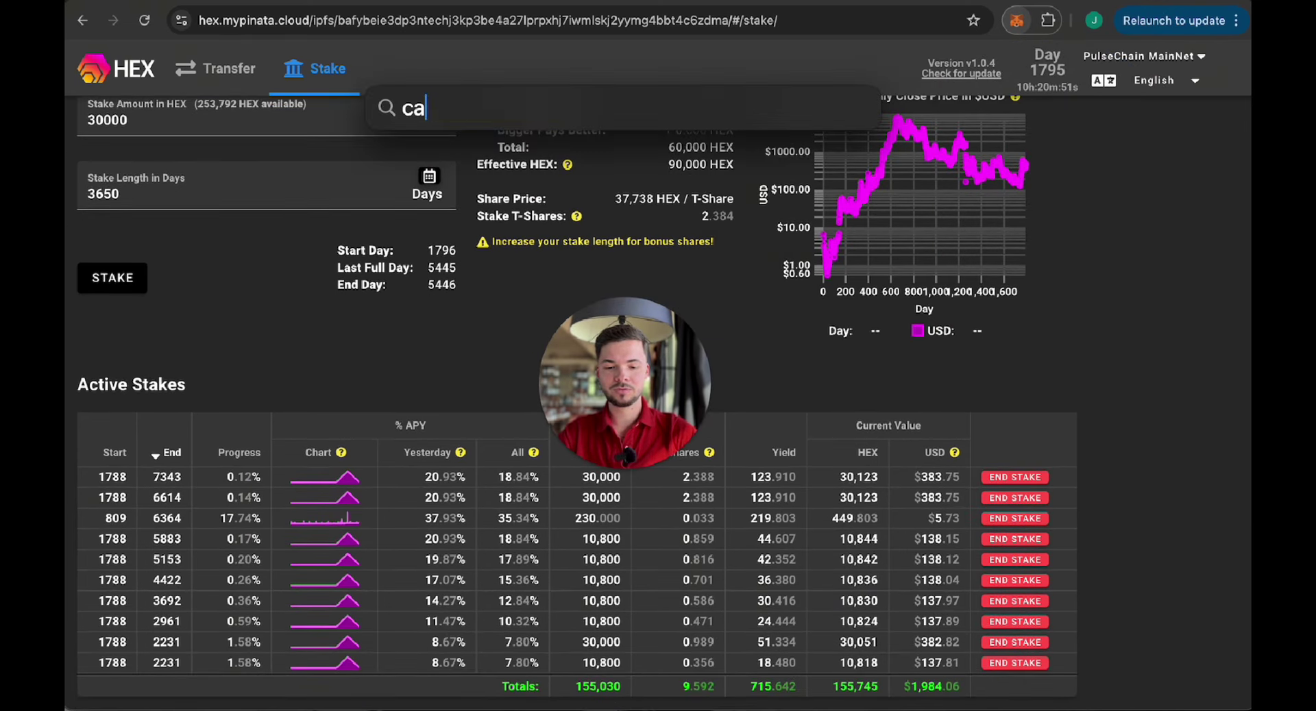
{"action": "key", "text": "Return"}
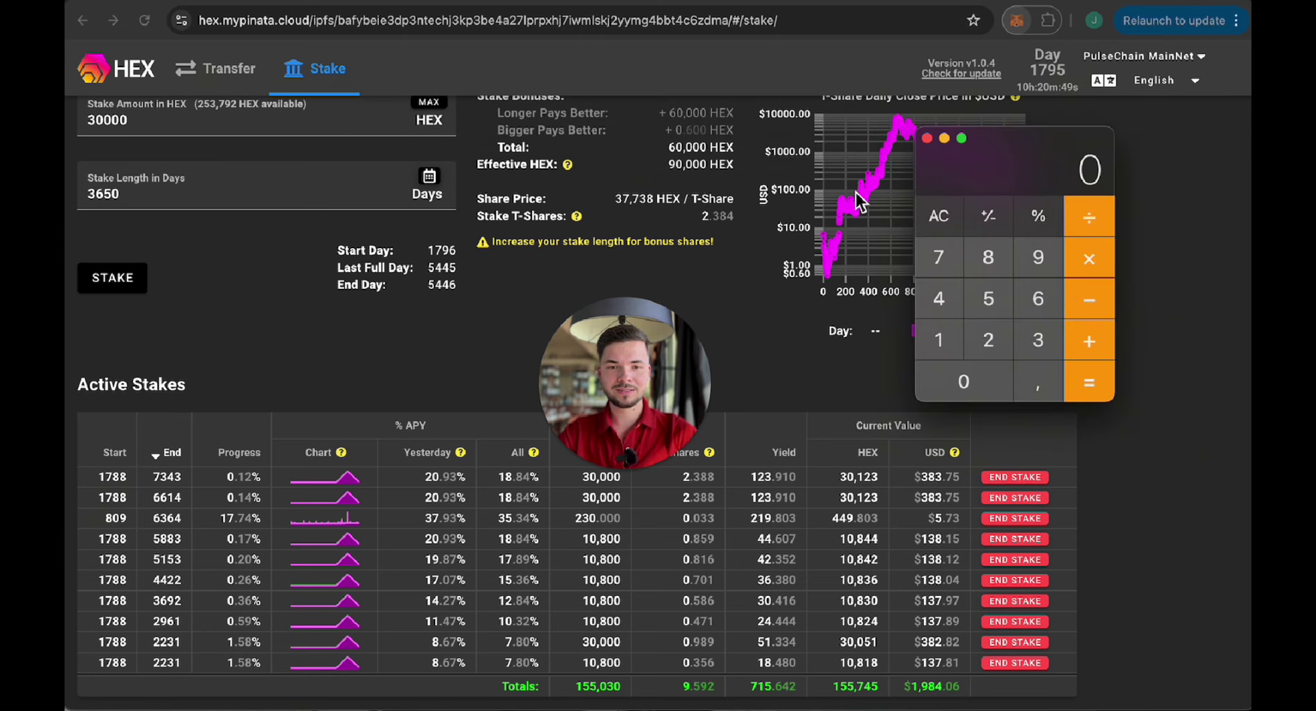
{"action": "left_click_drag", "start_coordinate": [998, 141], "coordinate": [927, 203]}
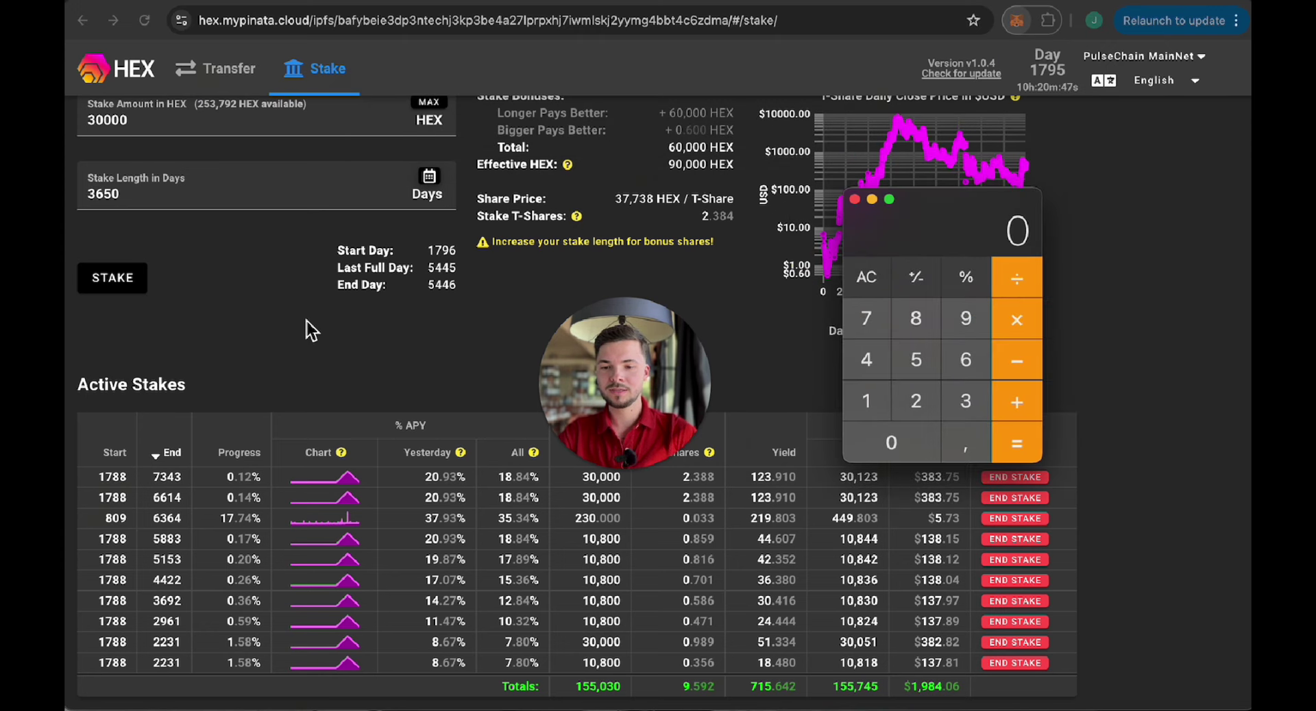
{"action": "scroll", "coordinate": [306, 321], "scroll_direction": "down", "scroll_amount": 1}
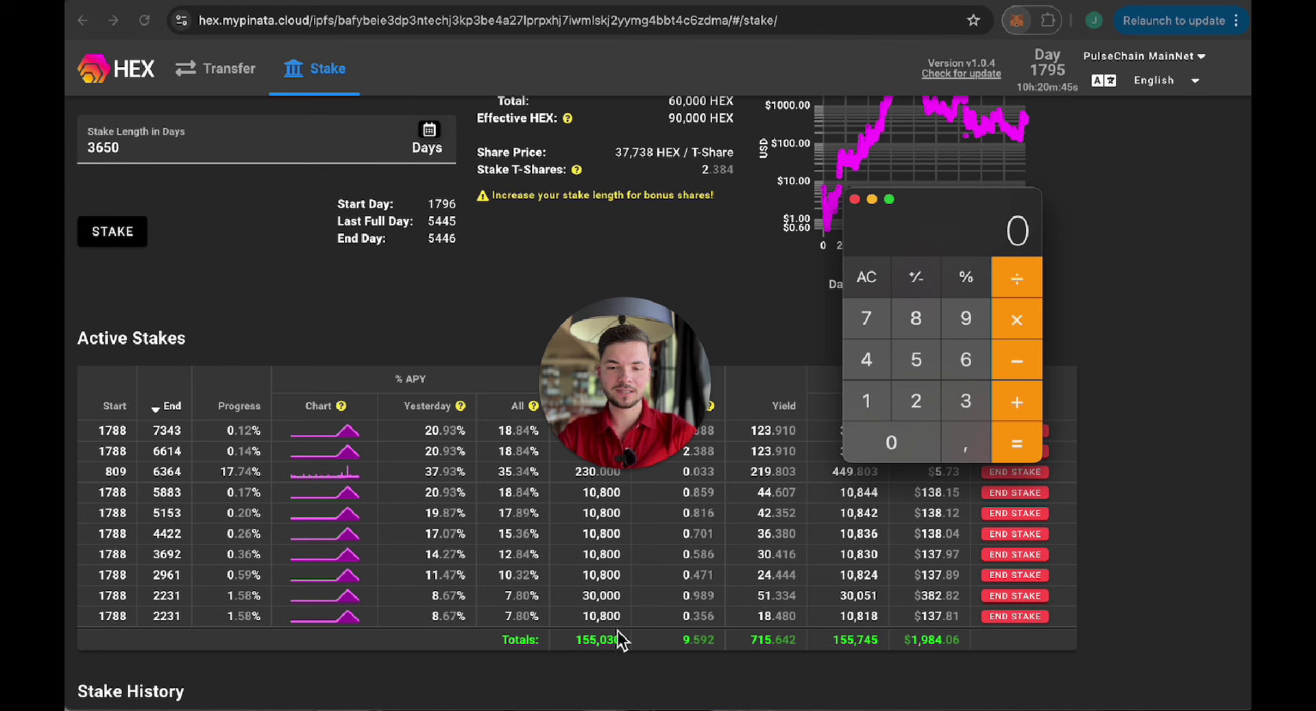
{"action": "left_click", "coordinate": [871, 282]}
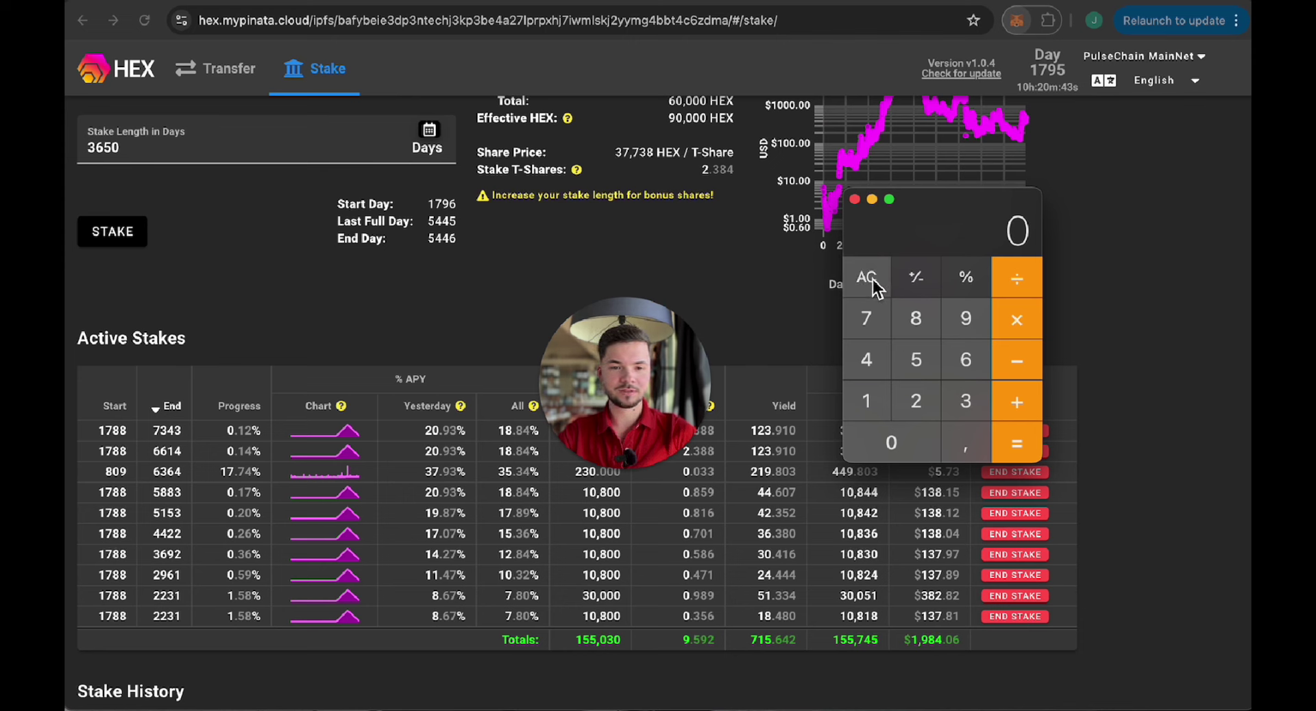
Step: Divide 155000 by 30000 in the Calculator and move its window clear of the Current Value columns
{"action": "left_click", "coordinate": [868, 402]}
{"action": "left_click", "coordinate": [916, 370]}
{"action": "left_click", "coordinate": [916, 371]}
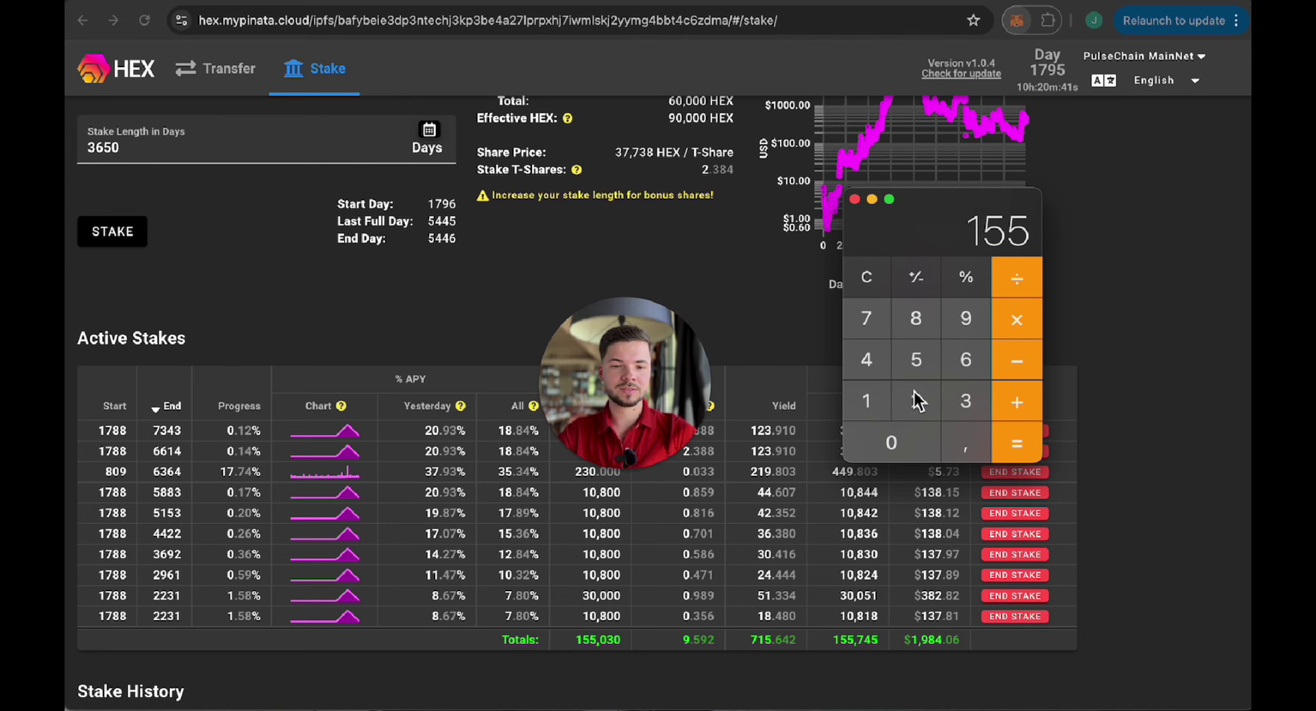
{"action": "double_click", "coordinate": [894, 449]}
{"action": "left_click", "coordinate": [894, 449]}
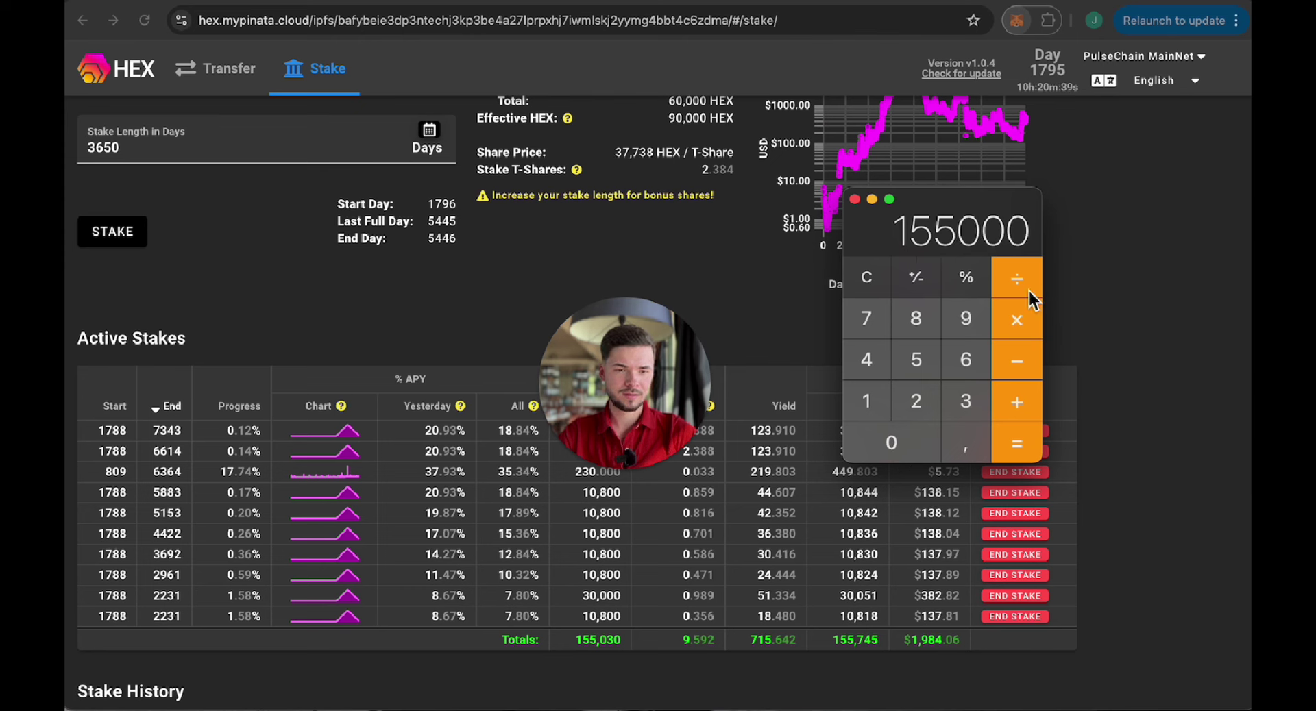
{"action": "left_click", "coordinate": [1025, 288]}
{"action": "left_click", "coordinate": [963, 411]}
{"action": "triple_click", "coordinate": [893, 449]}
{"action": "left_click", "coordinate": [893, 448]}
{"action": "left_click", "coordinate": [1017, 444]}
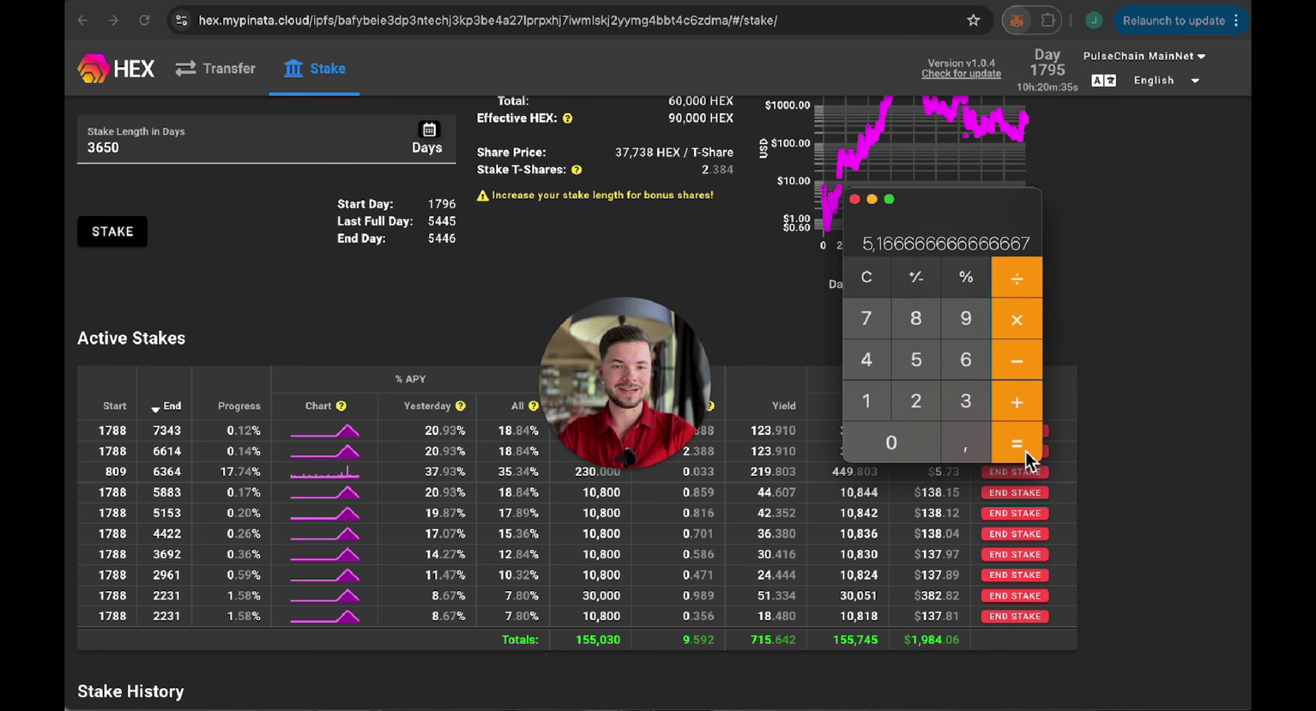
{"action": "left_click_drag", "start_coordinate": [944, 215], "coordinate": [1086, 181]}
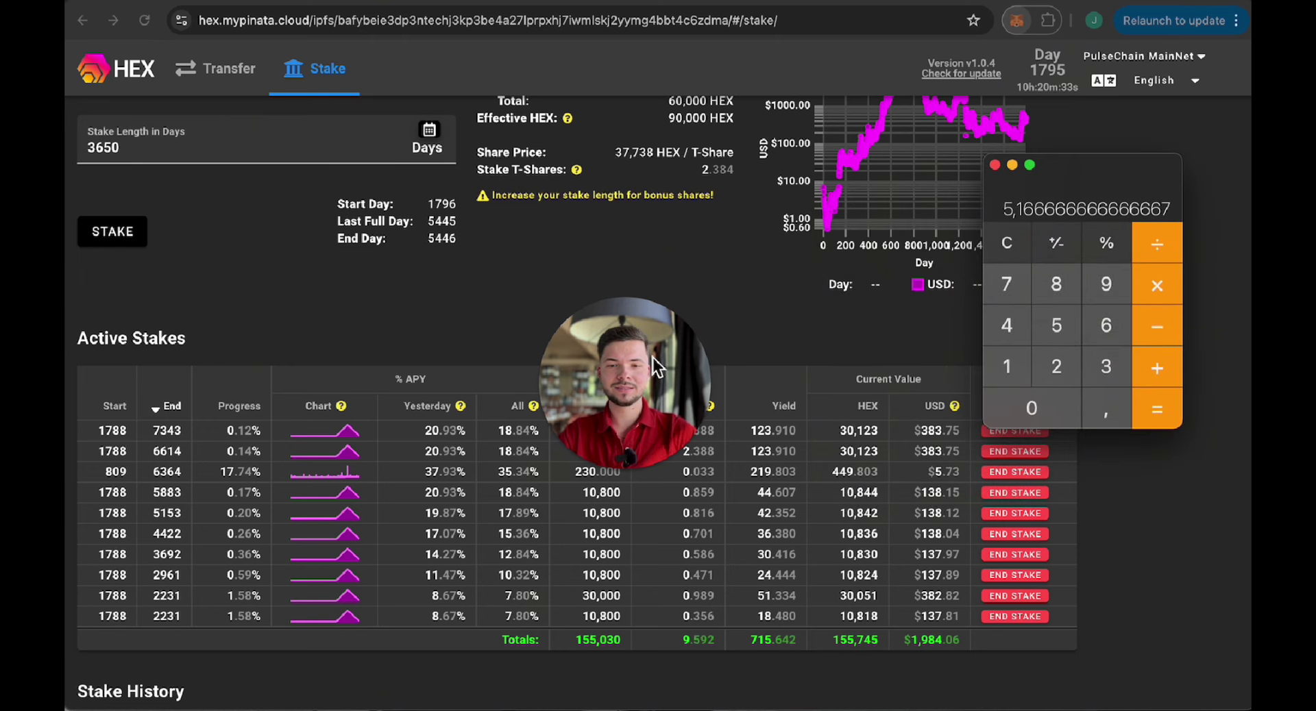
{"action": "scroll", "coordinate": [504, 294], "scroll_direction": "up", "scroll_amount": 2}
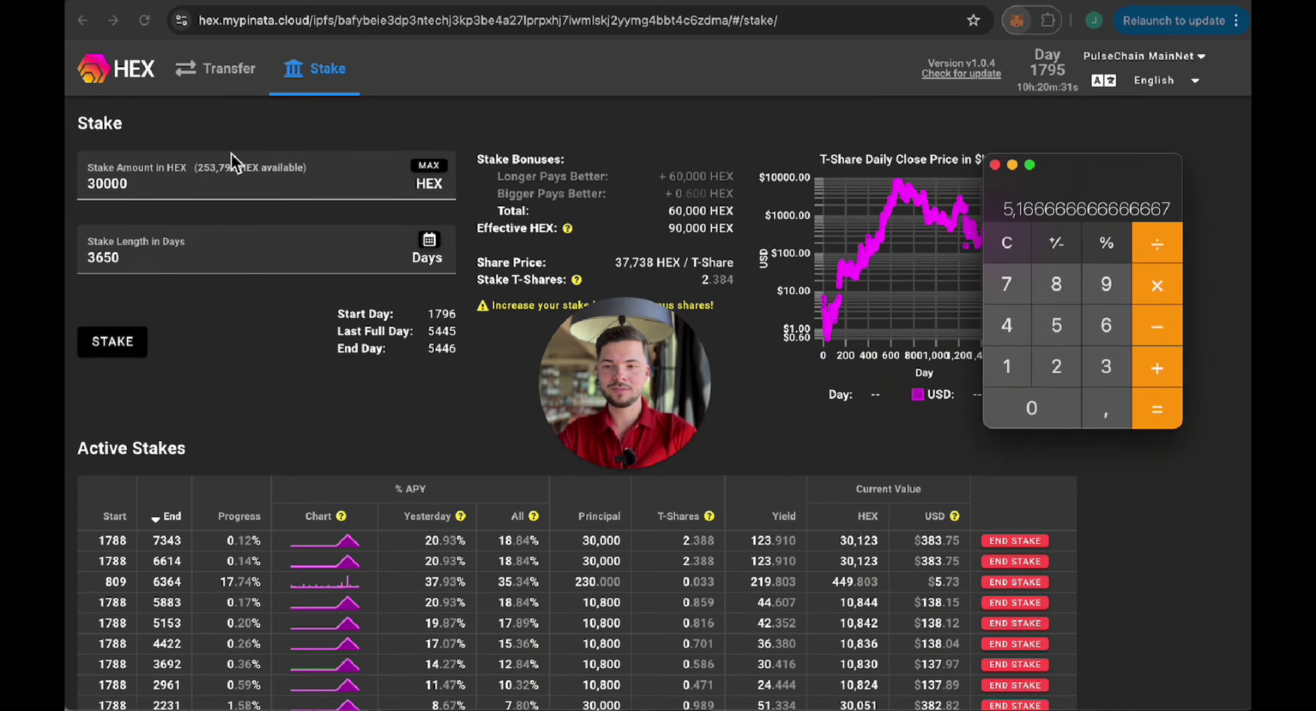
{"action": "left_click", "coordinate": [1017, 246]}
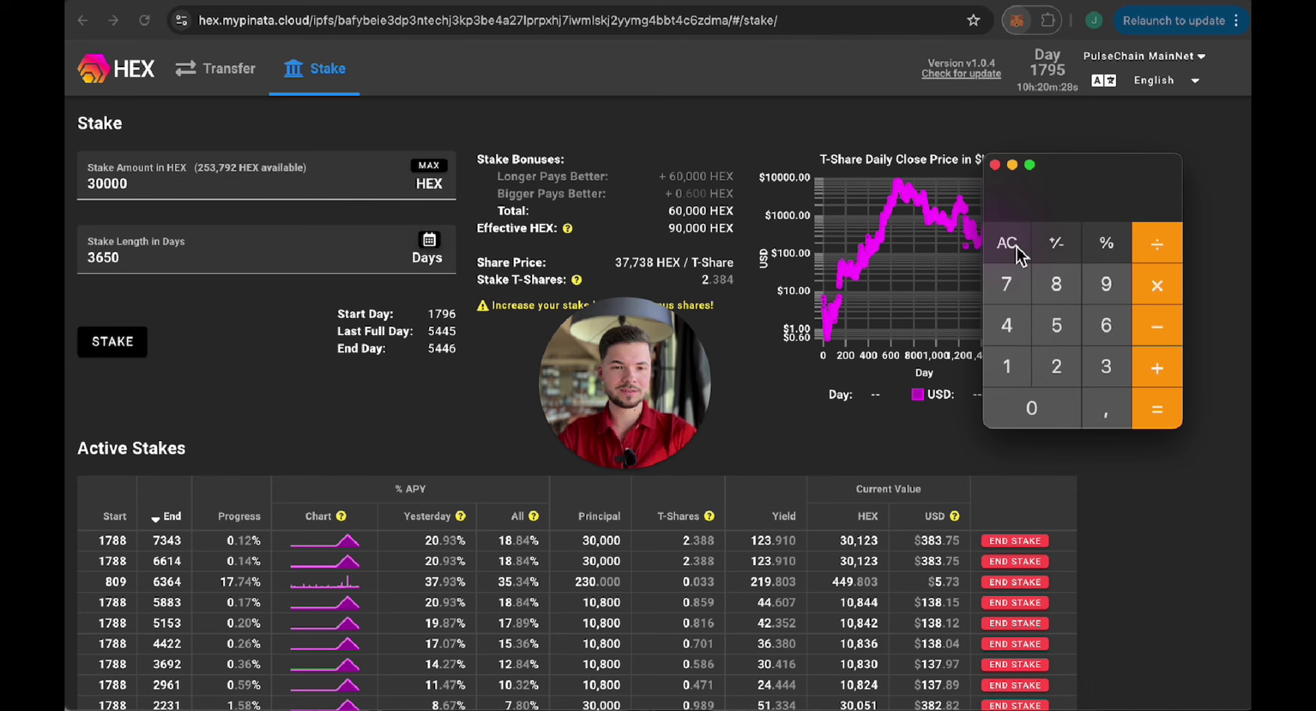
{"action": "left_click", "coordinate": [1066, 319]}
{"action": "left_click", "coordinate": [1052, 403]}
{"action": "triple_click", "coordinate": [1051, 403]}
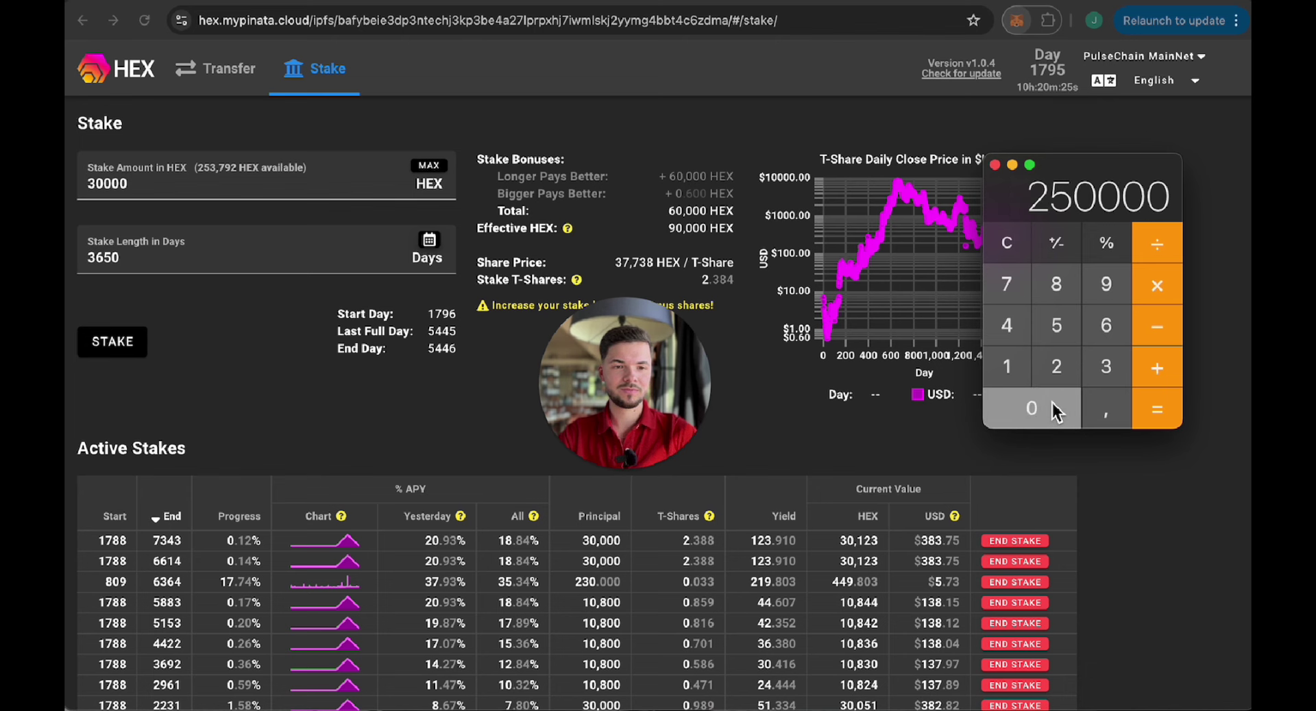
{"action": "left_click", "coordinate": [1051, 403]}
{"action": "left_click", "coordinate": [994, 255]}
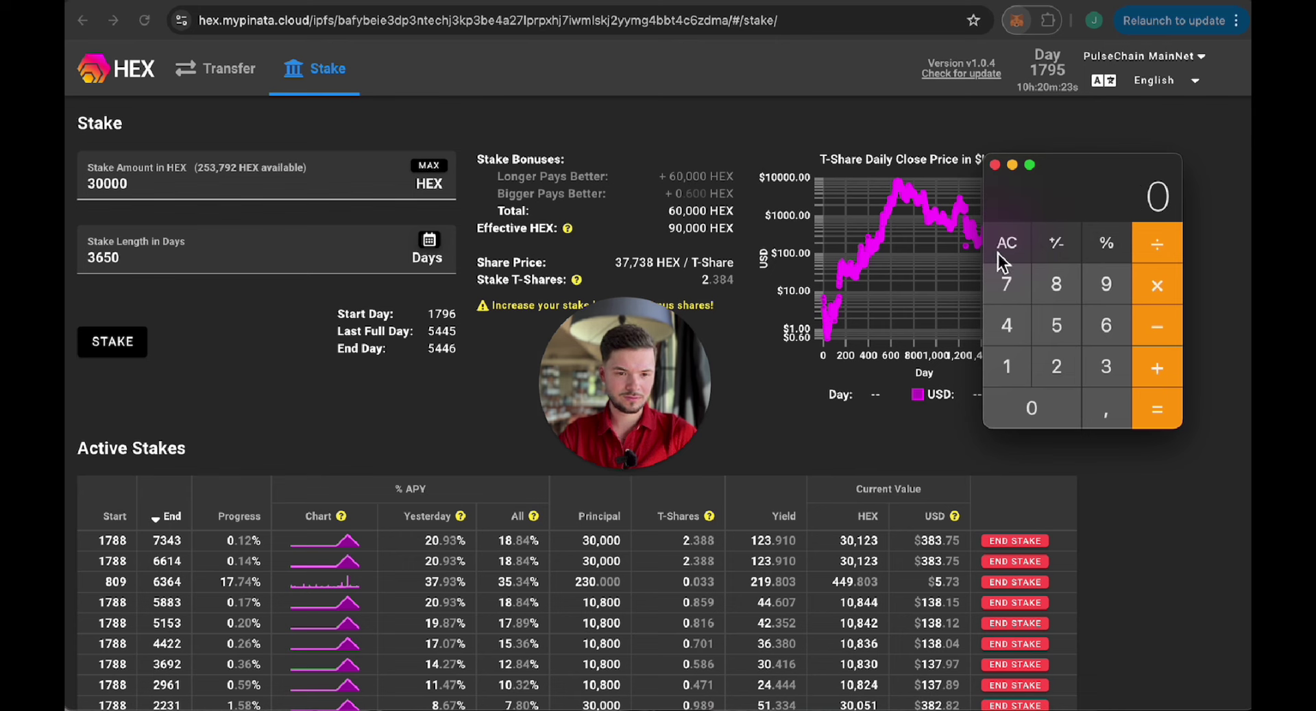
Step: Divide 255000 by 5,16 in the Calculator to scale the top stake to the available HEX
{"action": "type", "text": "255"}
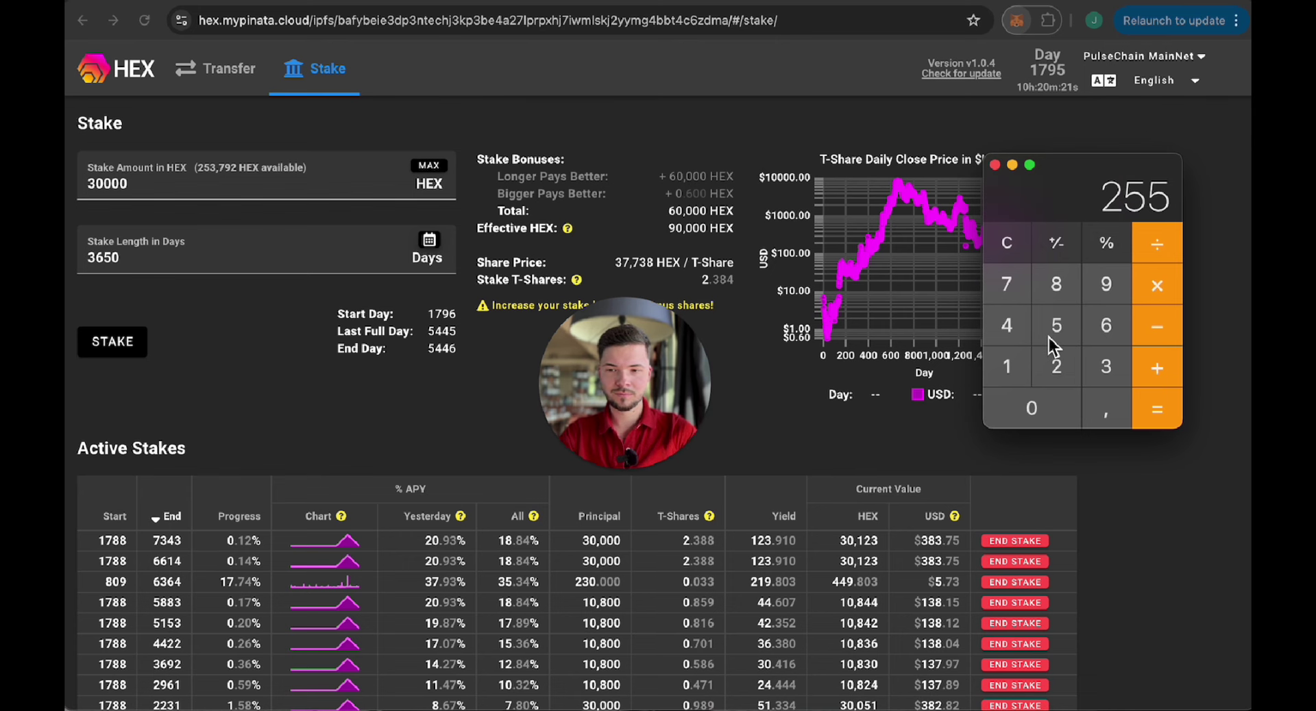
{"action": "type", "text": "000"}
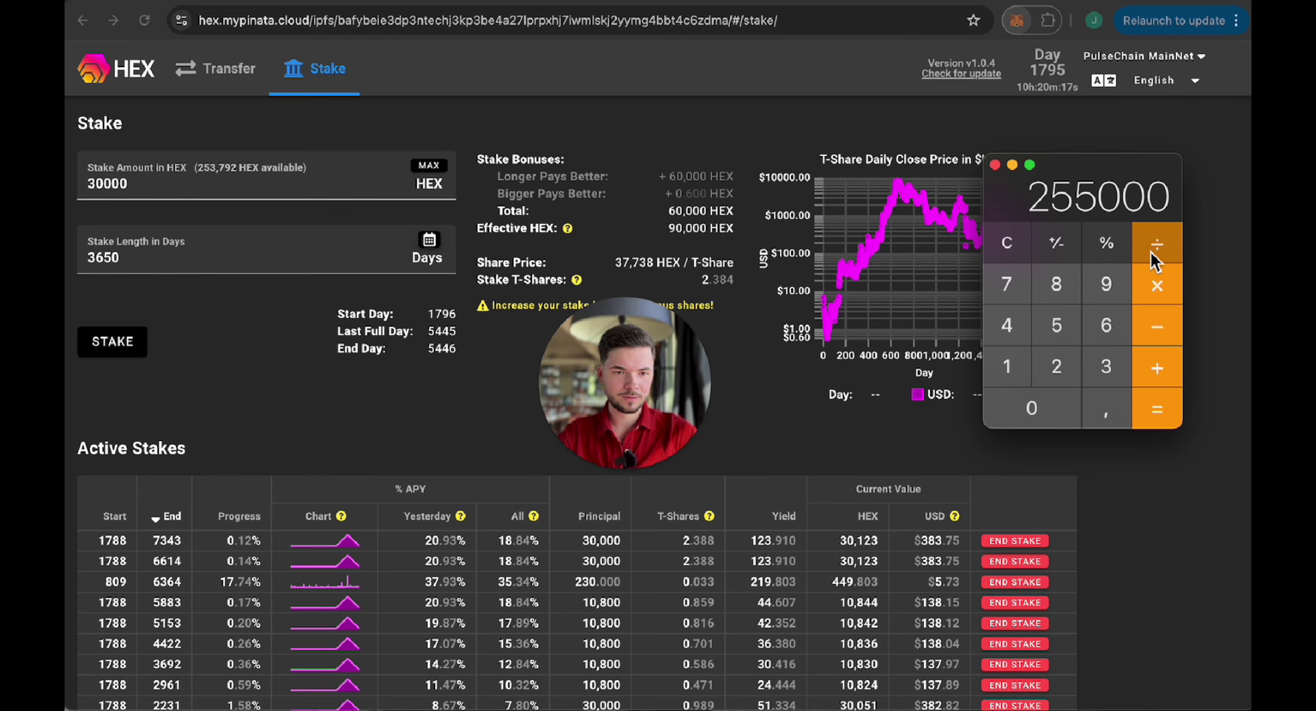
{"action": "left_click", "coordinate": [1150, 252]}
{"action": "left_click", "coordinate": [1056, 327]}
{"action": "left_click", "coordinate": [1102, 409]}
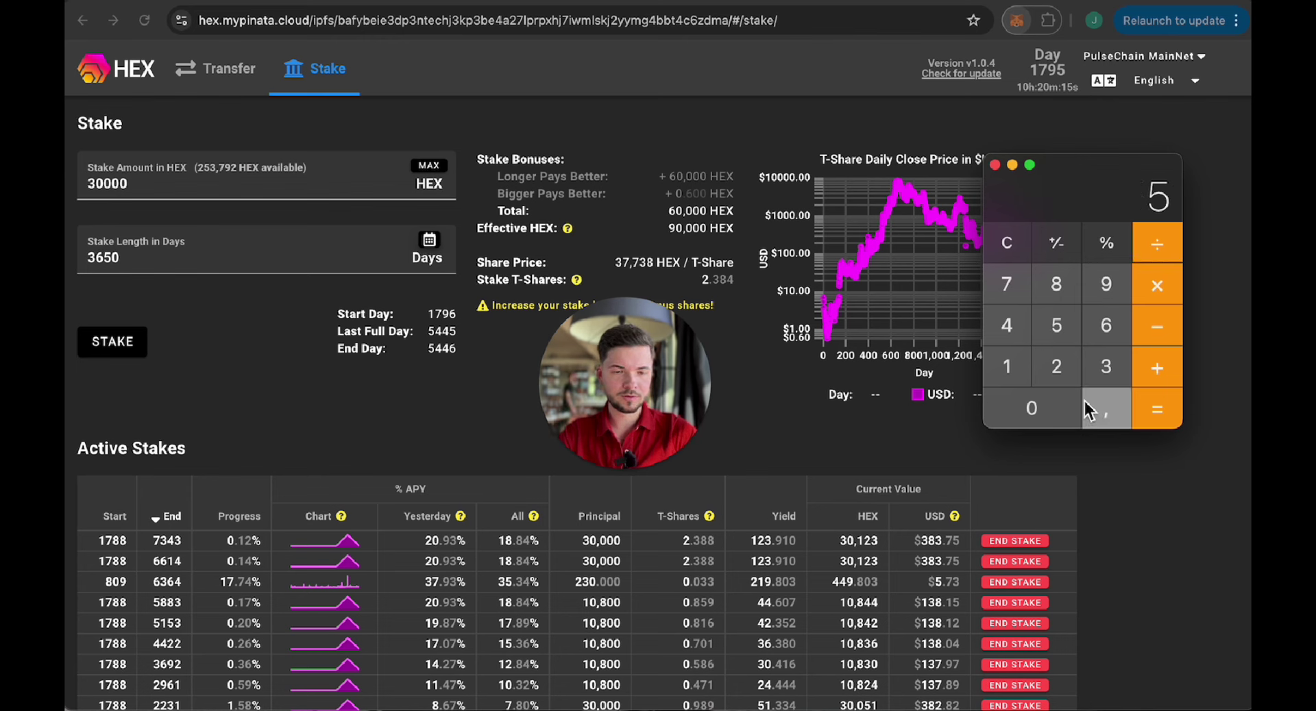
{"action": "left_click", "coordinate": [1019, 374]}
{"action": "left_click", "coordinate": [1108, 332]}
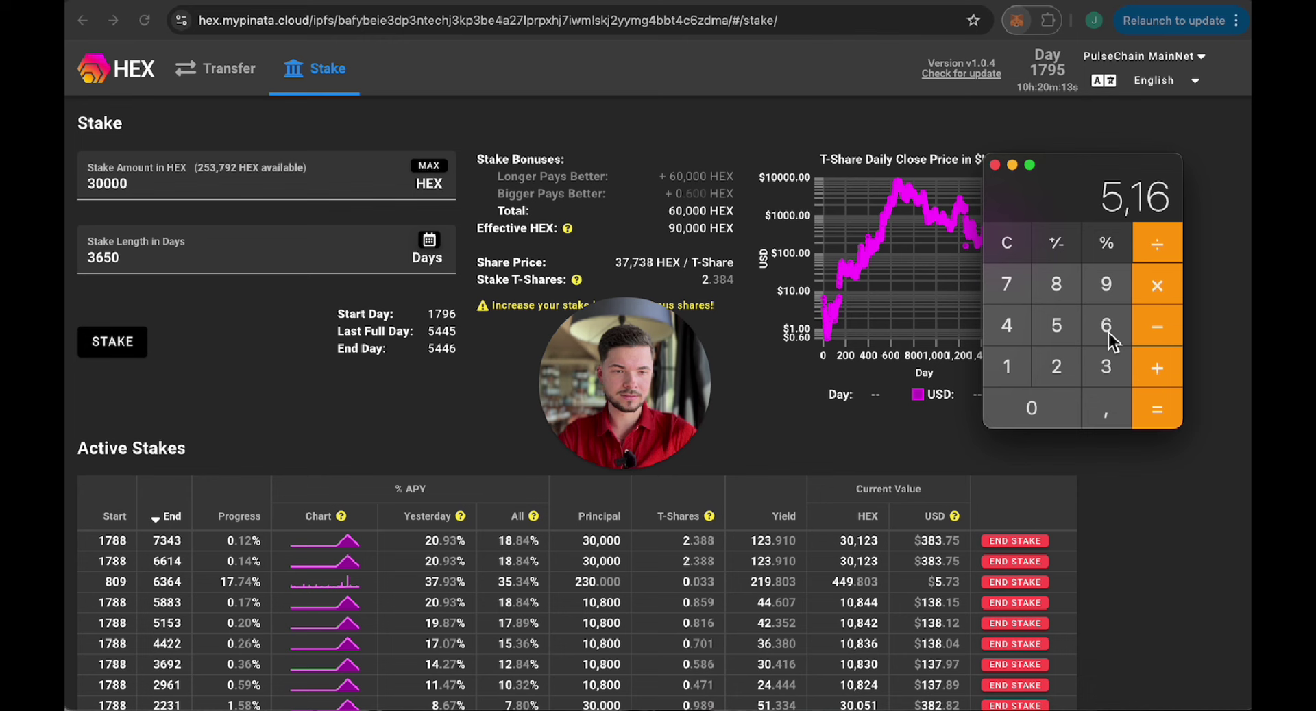
{"action": "left_click", "coordinate": [1158, 419]}
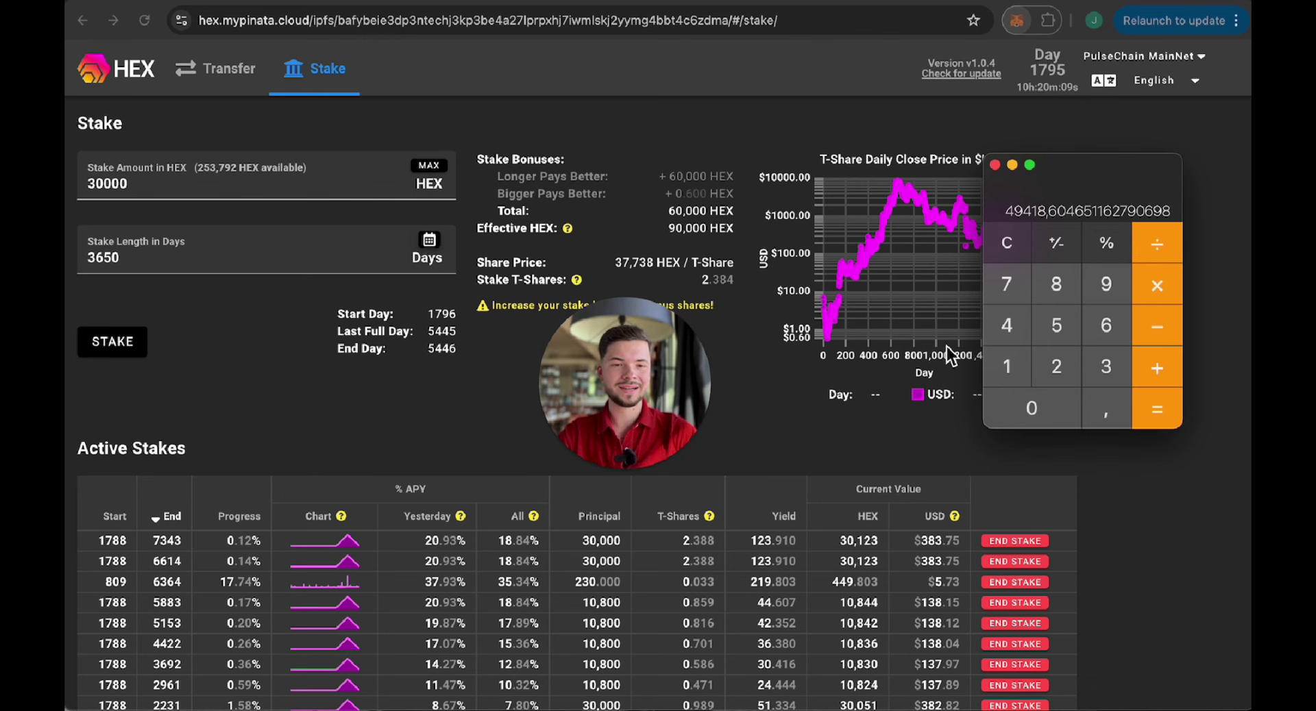
Step: Set the new stake's amount to 49000 HEX
{"action": "scroll", "coordinate": [379, 492], "scroll_direction": "down", "scroll_amount": 2}
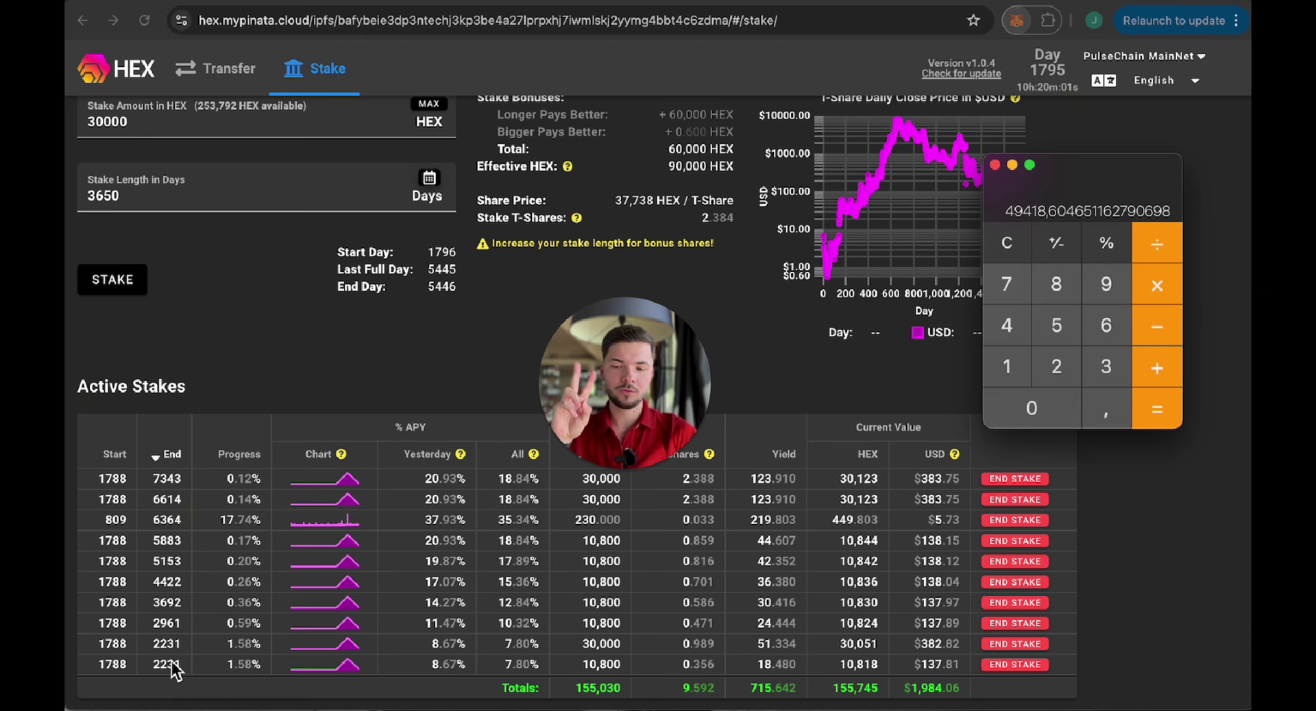
{"action": "left_click", "coordinate": [240, 380]}
{"action": "scroll", "coordinate": [239, 380], "scroll_direction": "up", "scroll_amount": 2}
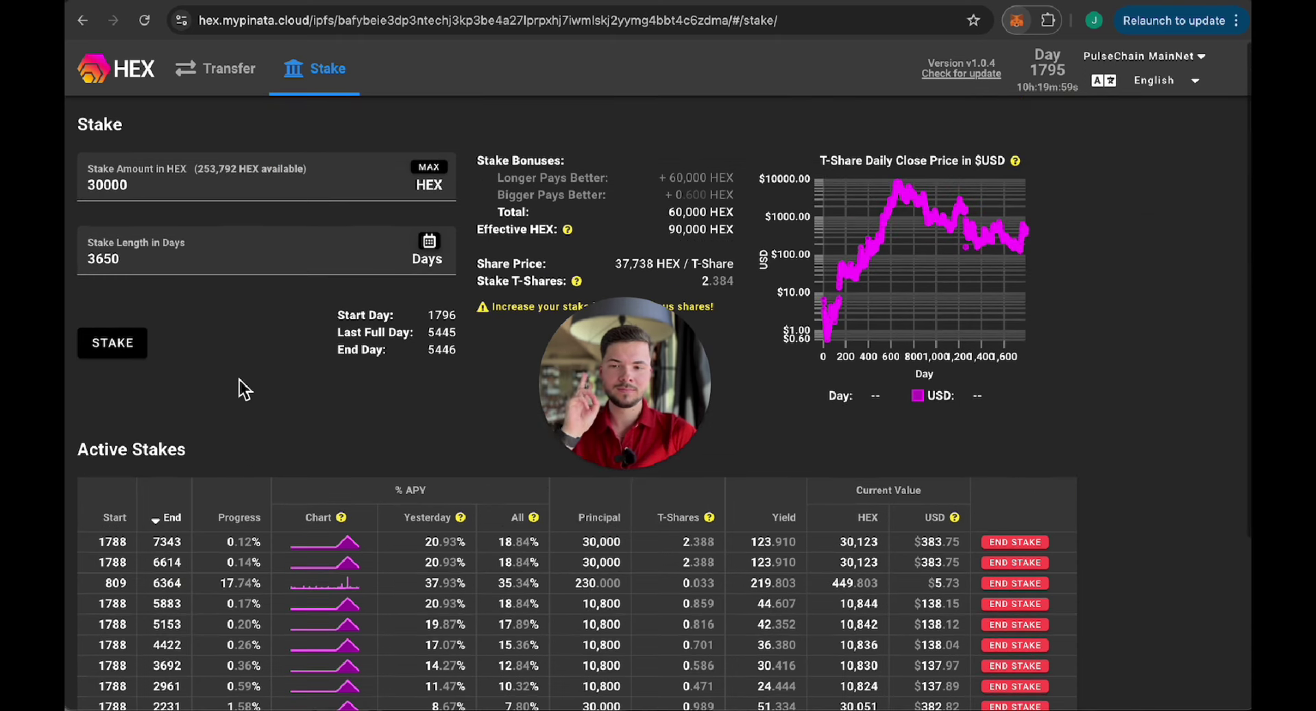
{"action": "left_click", "coordinate": [243, 184]}
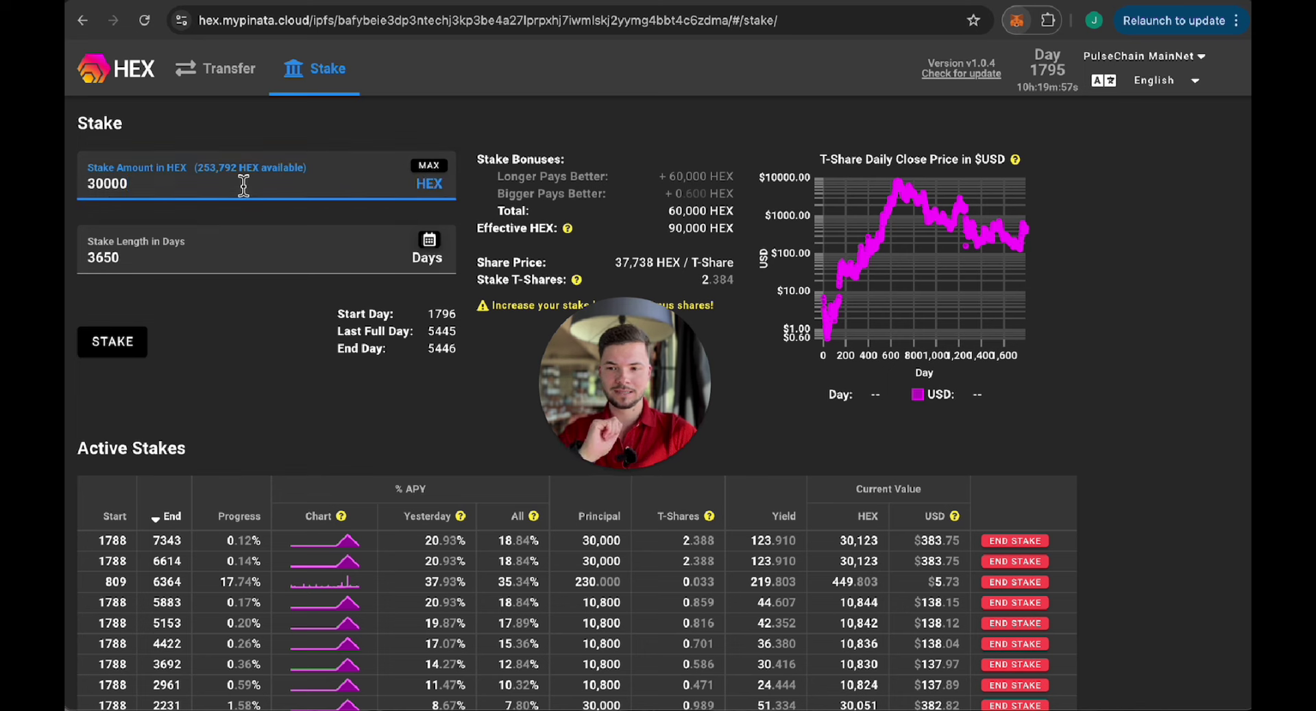
{"action": "key", "text": "super+a"}
{"action": "key", "text": "super+Tab"}
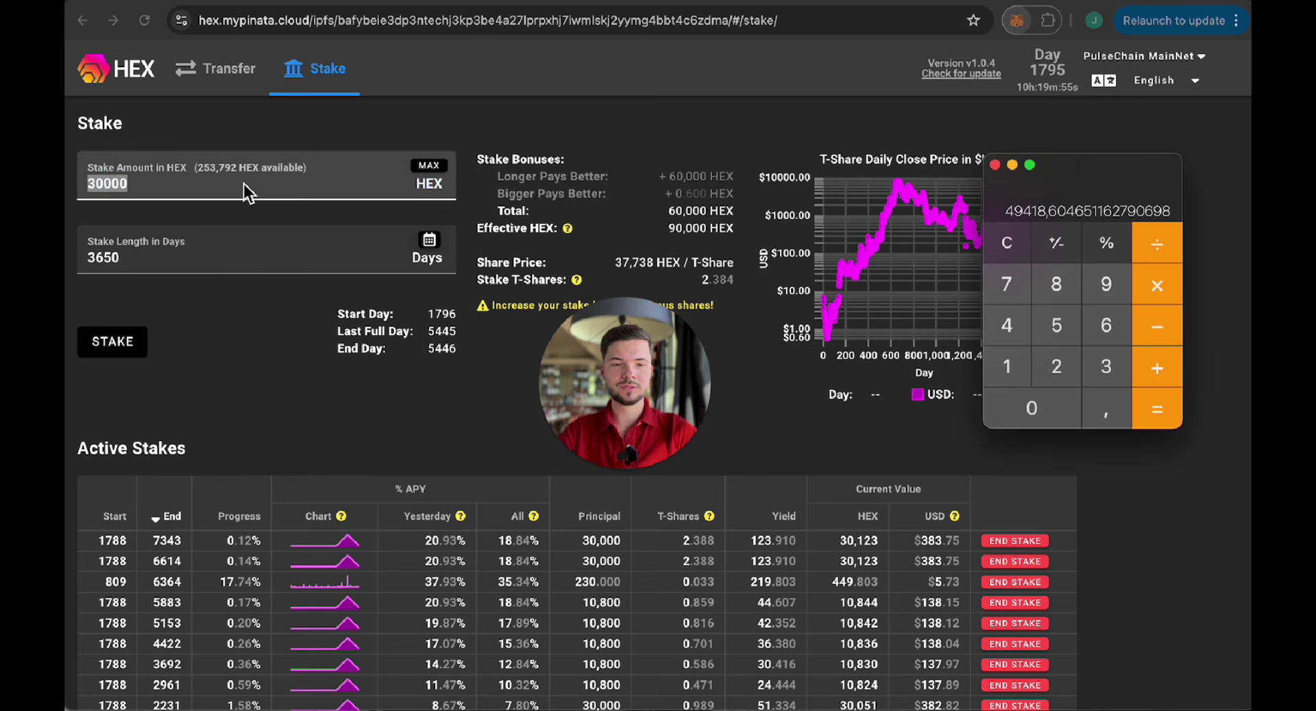
{"action": "key", "text": "super+Tab"}
{"action": "type", "text": "49"}
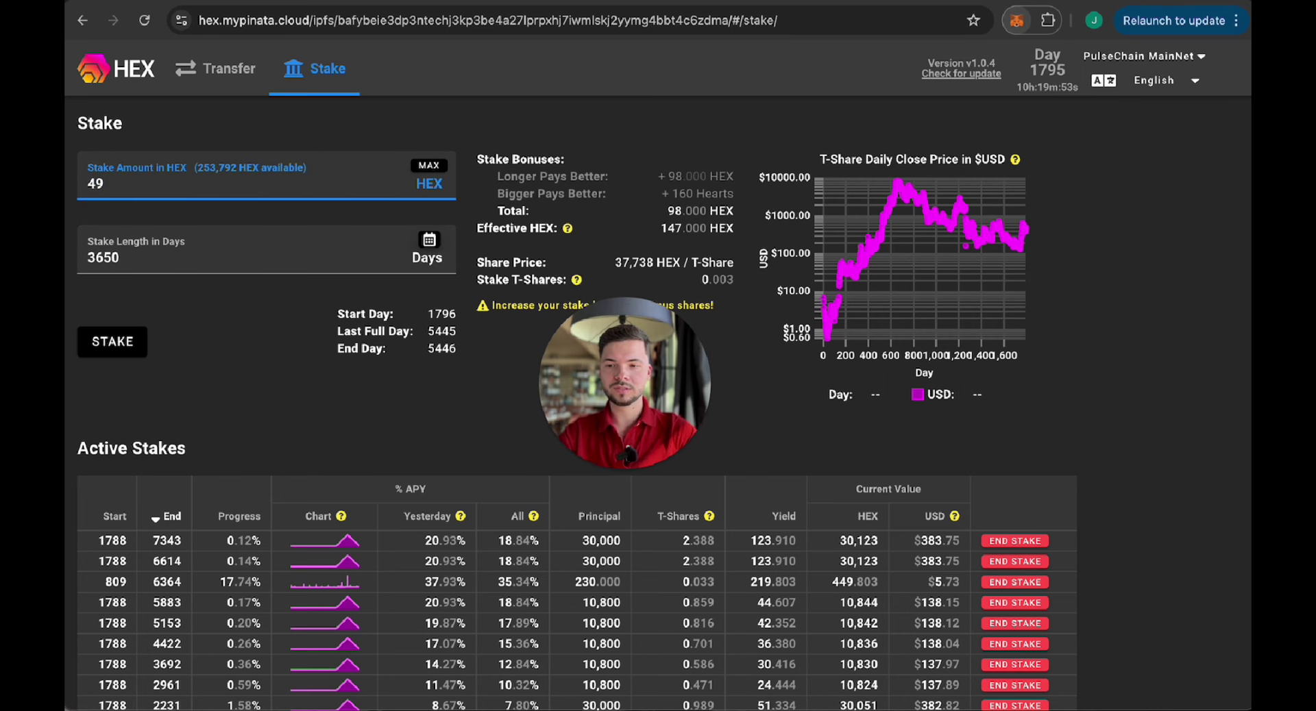
{"action": "type", "text": "000"}
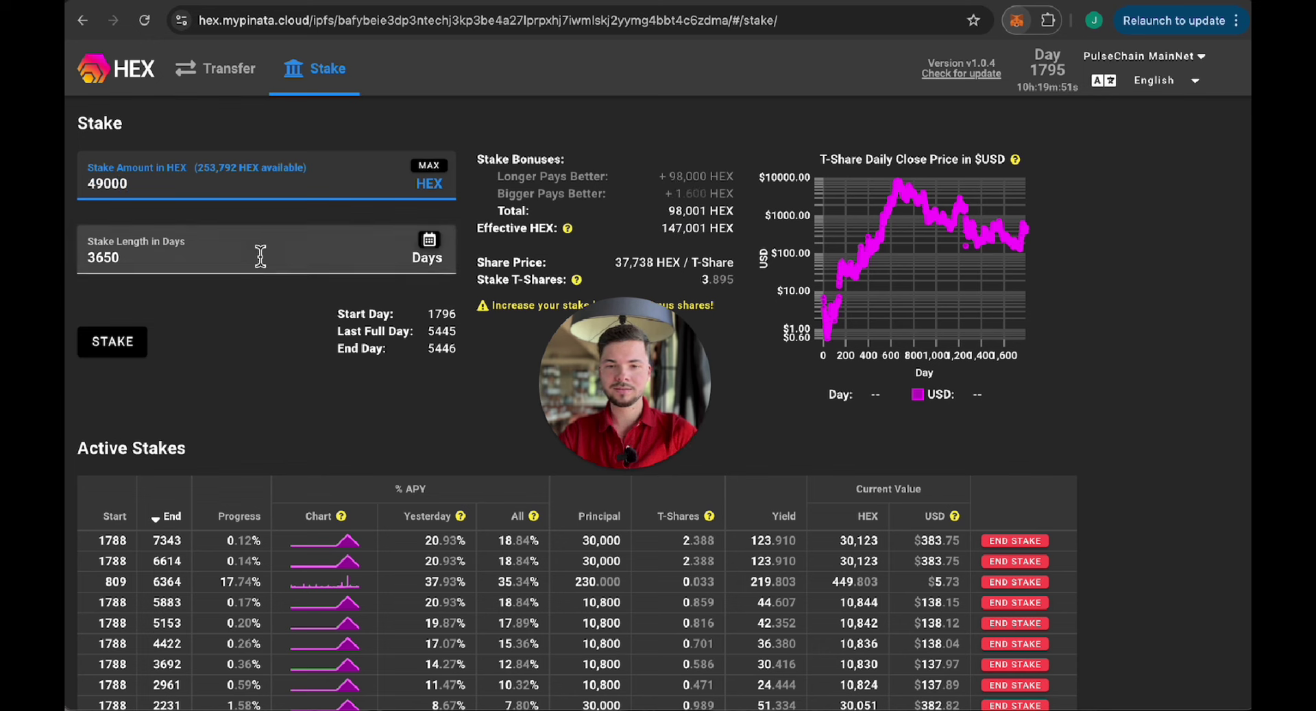
Step: Choose January 9, 2040 as the new stake's end date in the stake length calendar
{"action": "key", "text": "Tab"}
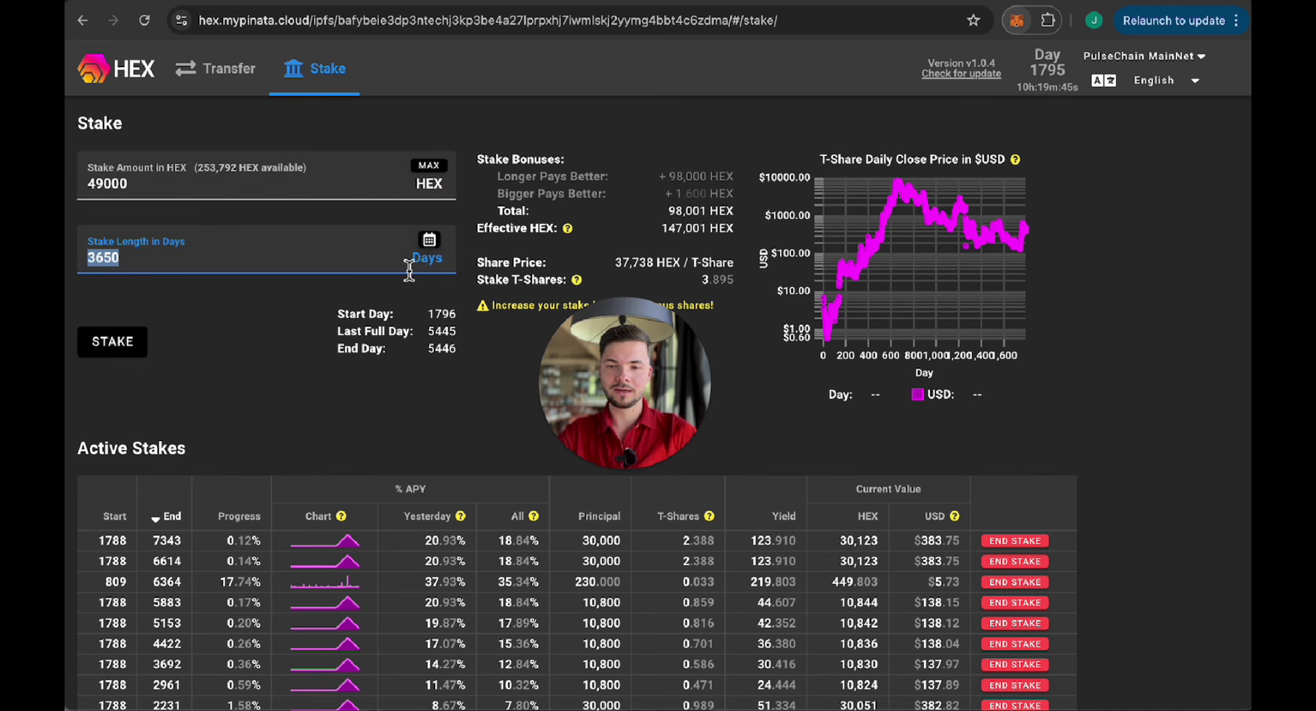
{"action": "left_click", "coordinate": [434, 248]}
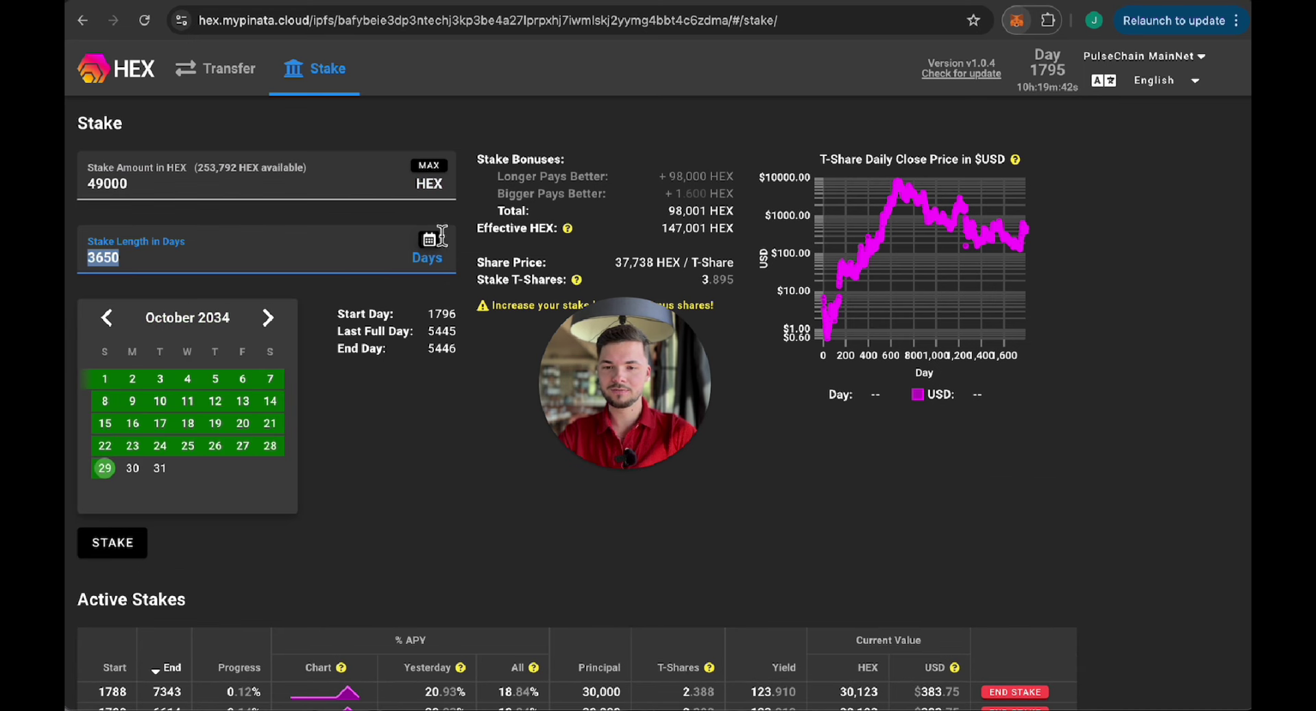
{"action": "left_click", "coordinate": [196, 330]}
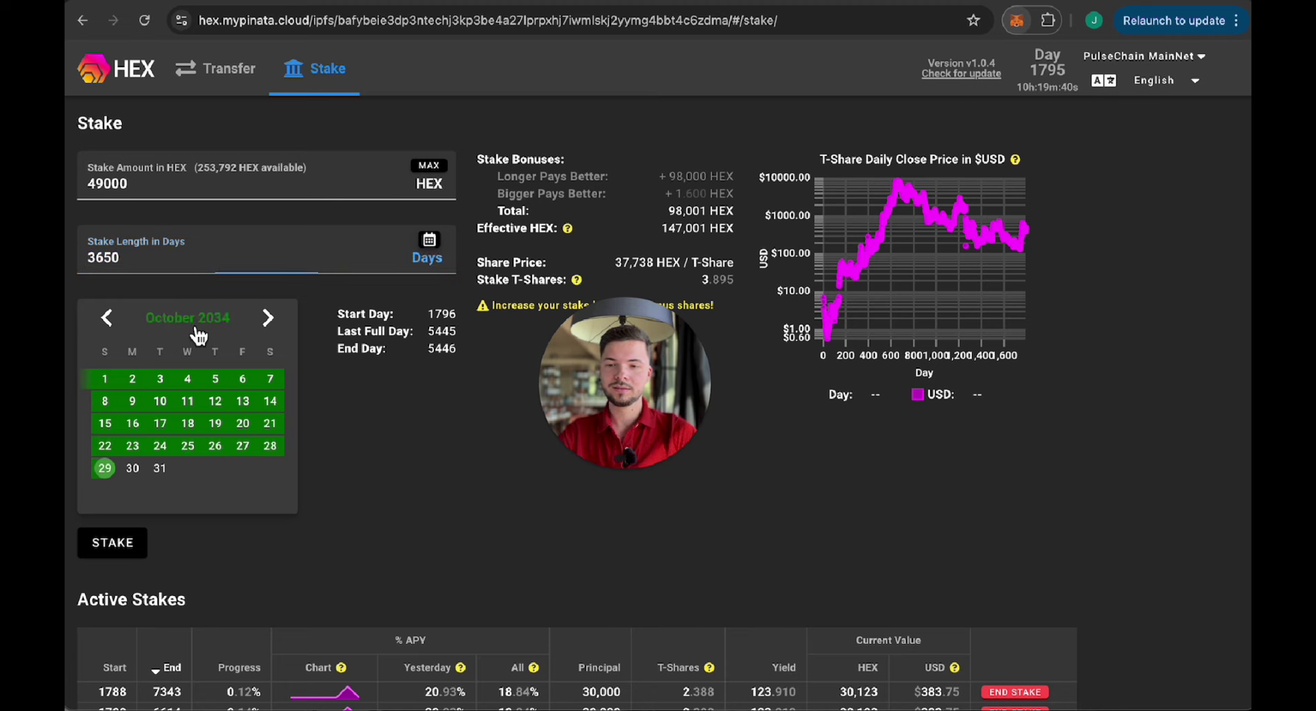
{"action": "left_click", "coordinate": [198, 332]}
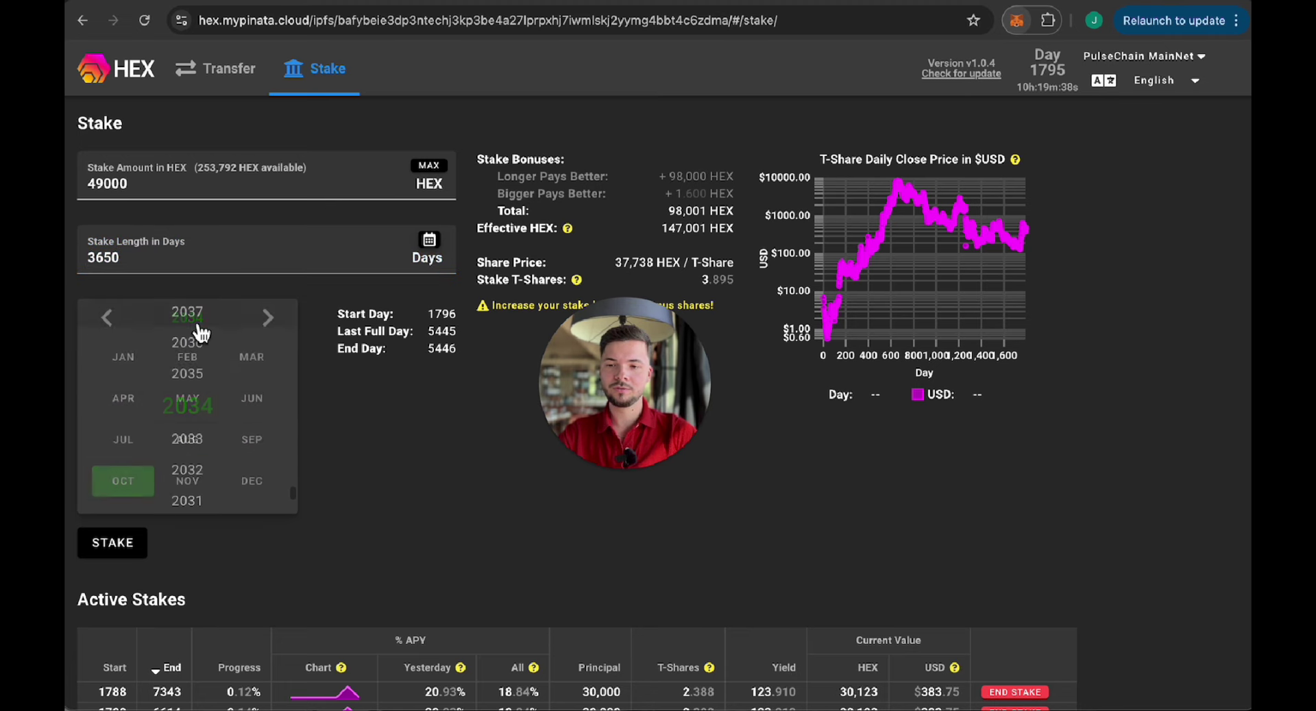
{"action": "scroll", "coordinate": [211, 472], "scroll_direction": "down", "scroll_amount": 8}
{"action": "scroll", "coordinate": [208, 462], "scroll_direction": "up", "scroll_amount": 4}
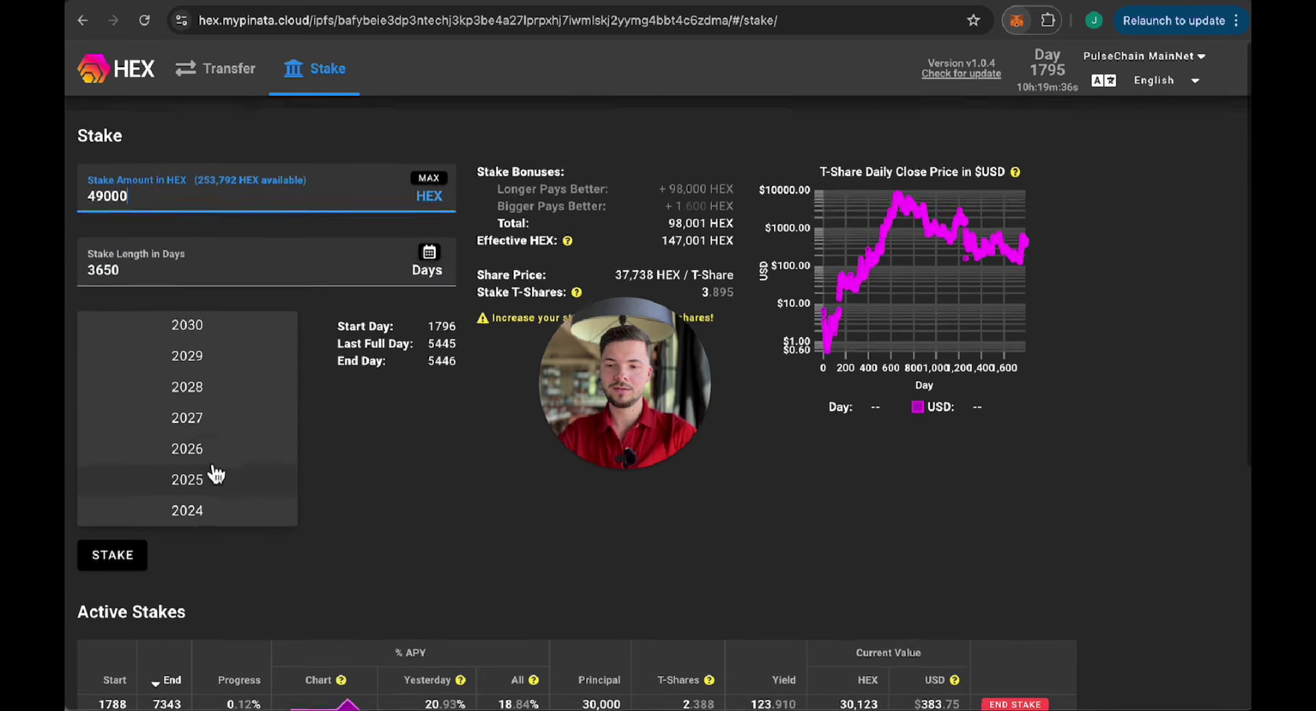
{"action": "scroll", "coordinate": [212, 368], "scroll_direction": "up", "scroll_amount": 8}
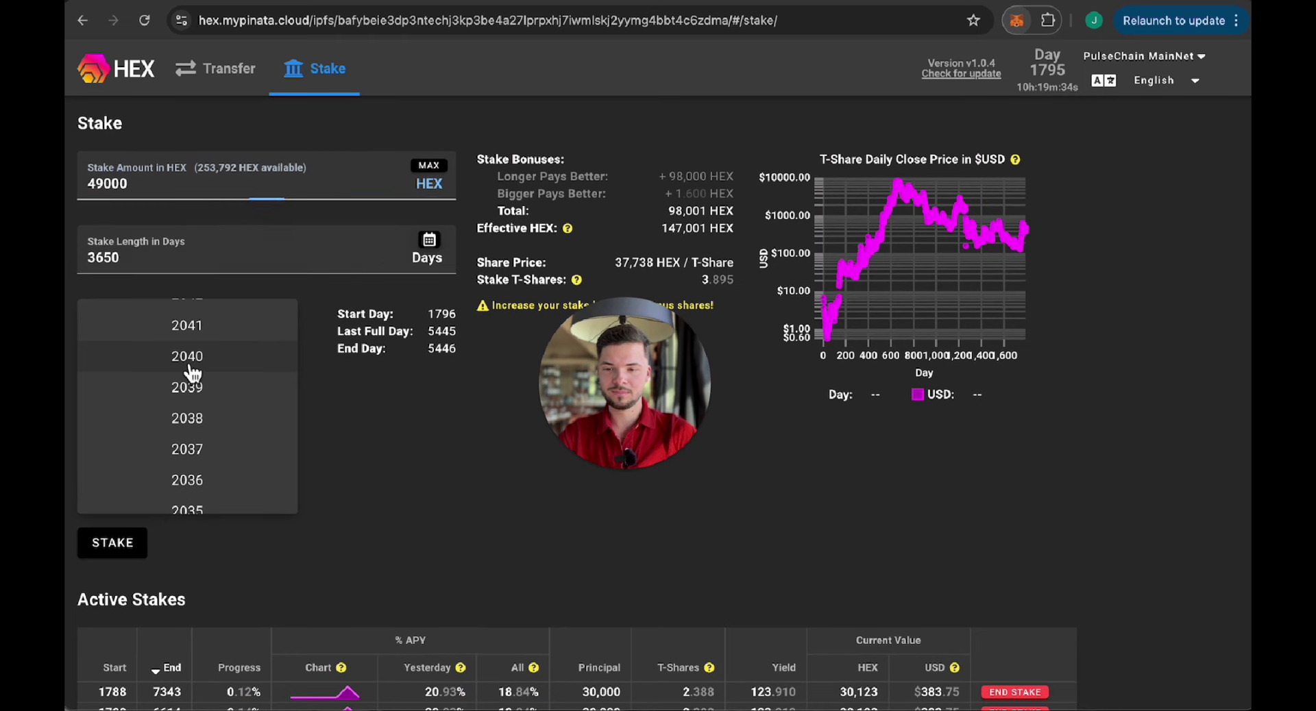
{"action": "left_click", "coordinate": [187, 370]}
{"action": "left_click", "coordinate": [137, 366]}
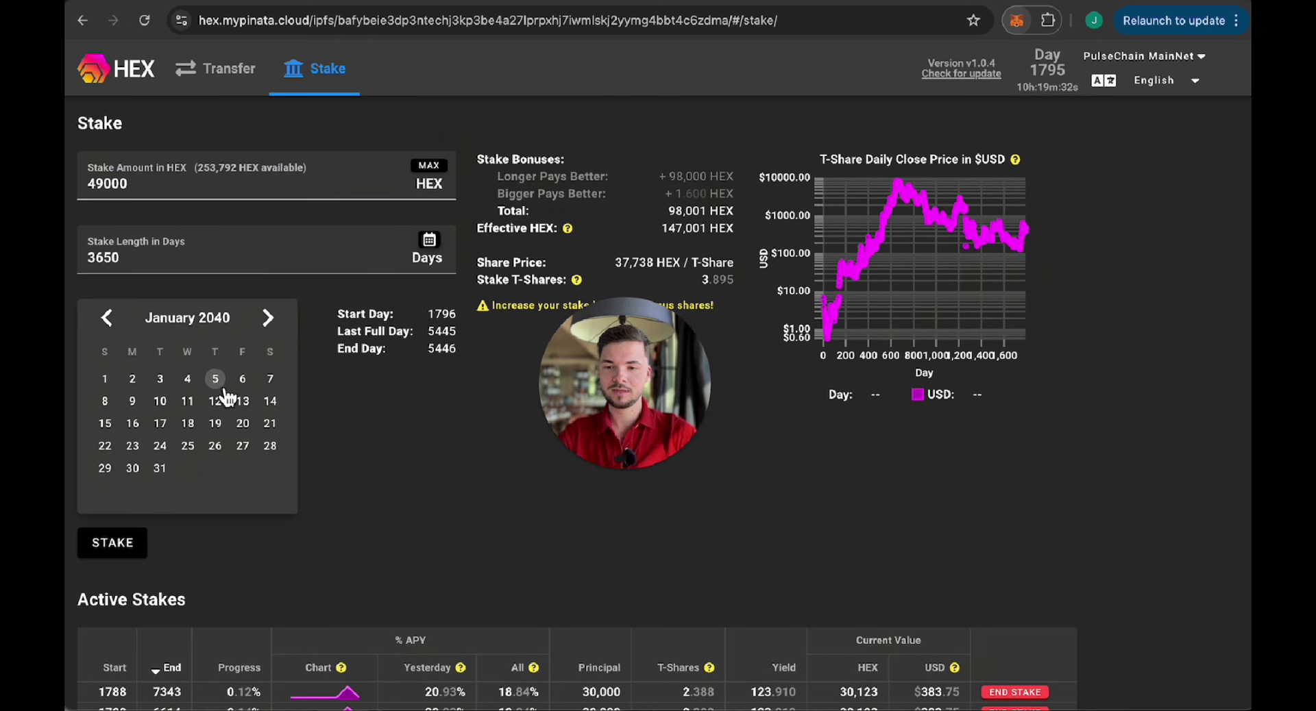
{"action": "left_click", "coordinate": [134, 403]}
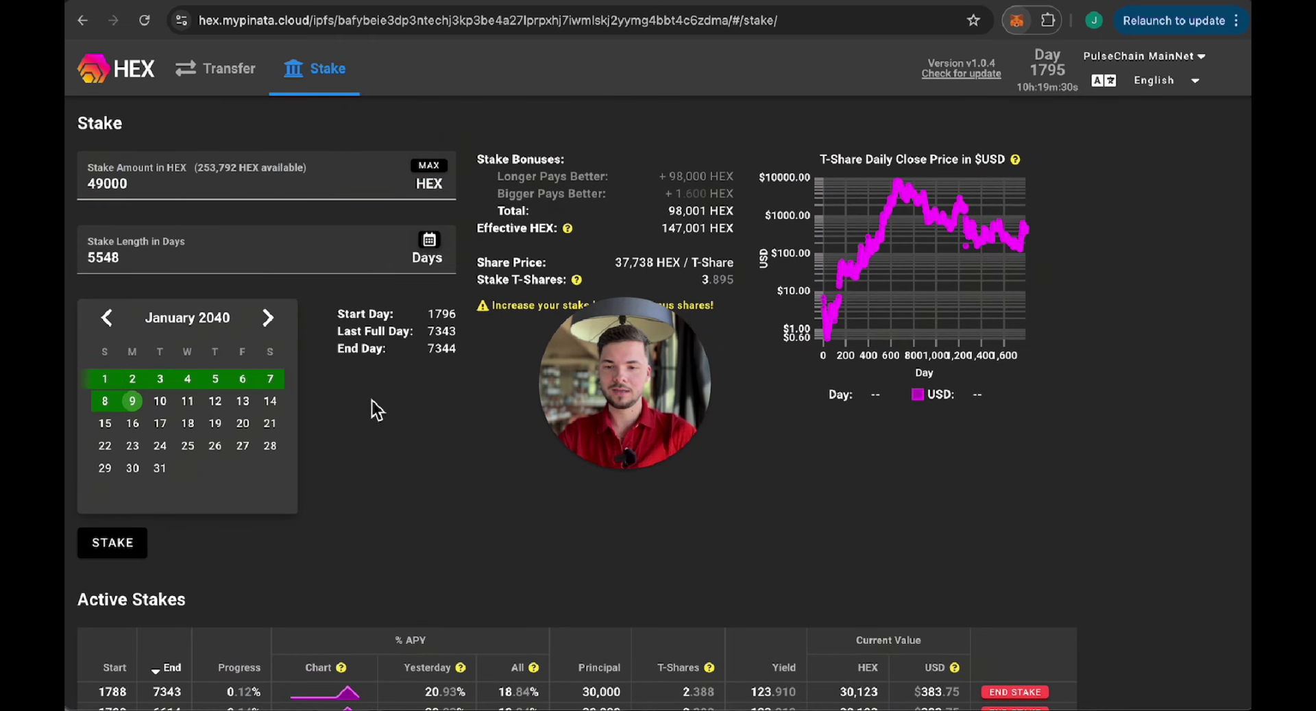
Step: Review the new stake's bonuses and end day, then start the stake and approve its transaction in the wallet
{"action": "mouse_move", "coordinate": [448, 358]}
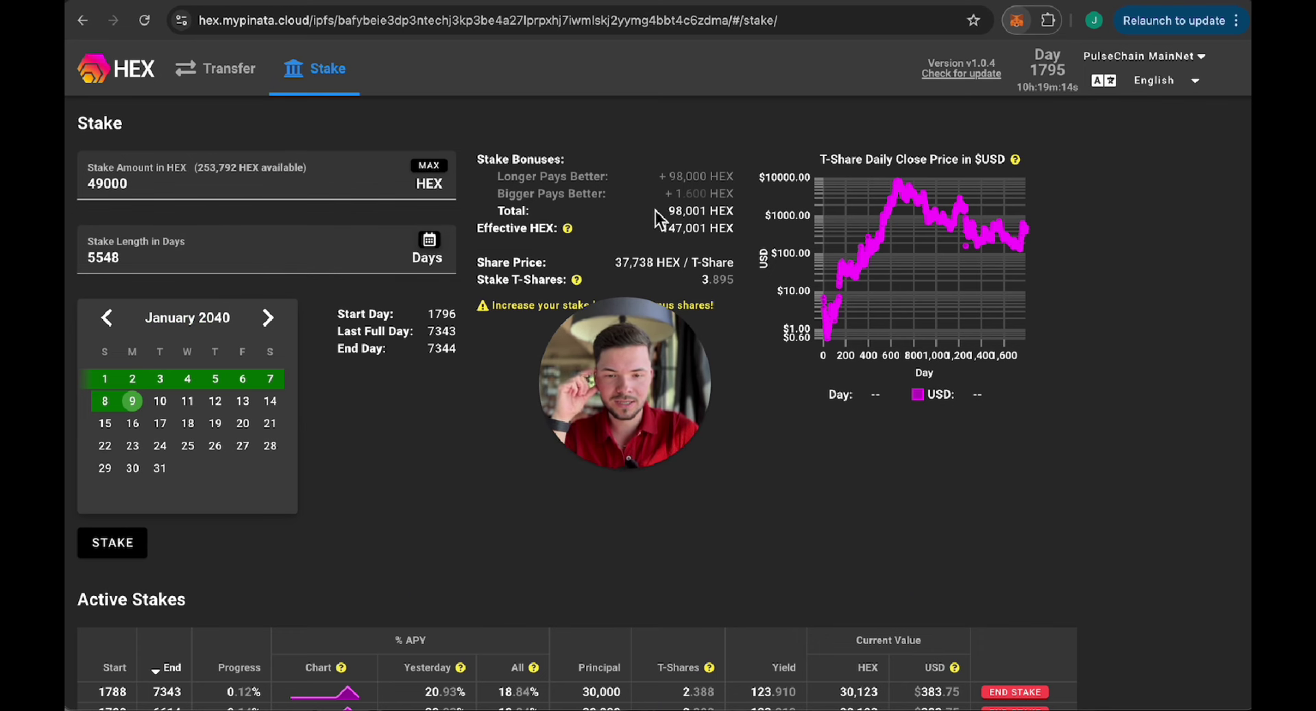
{"action": "mouse_move", "coordinate": [674, 194]}
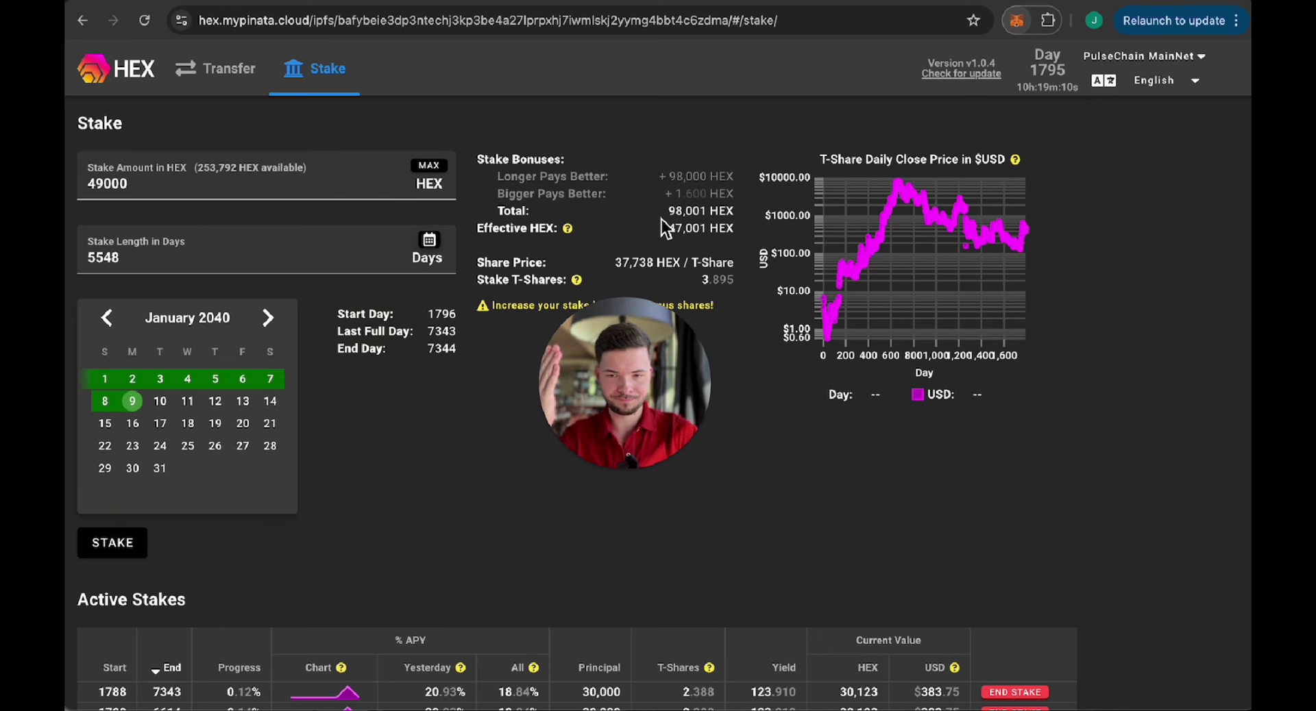
{"action": "mouse_move", "coordinate": [498, 225]}
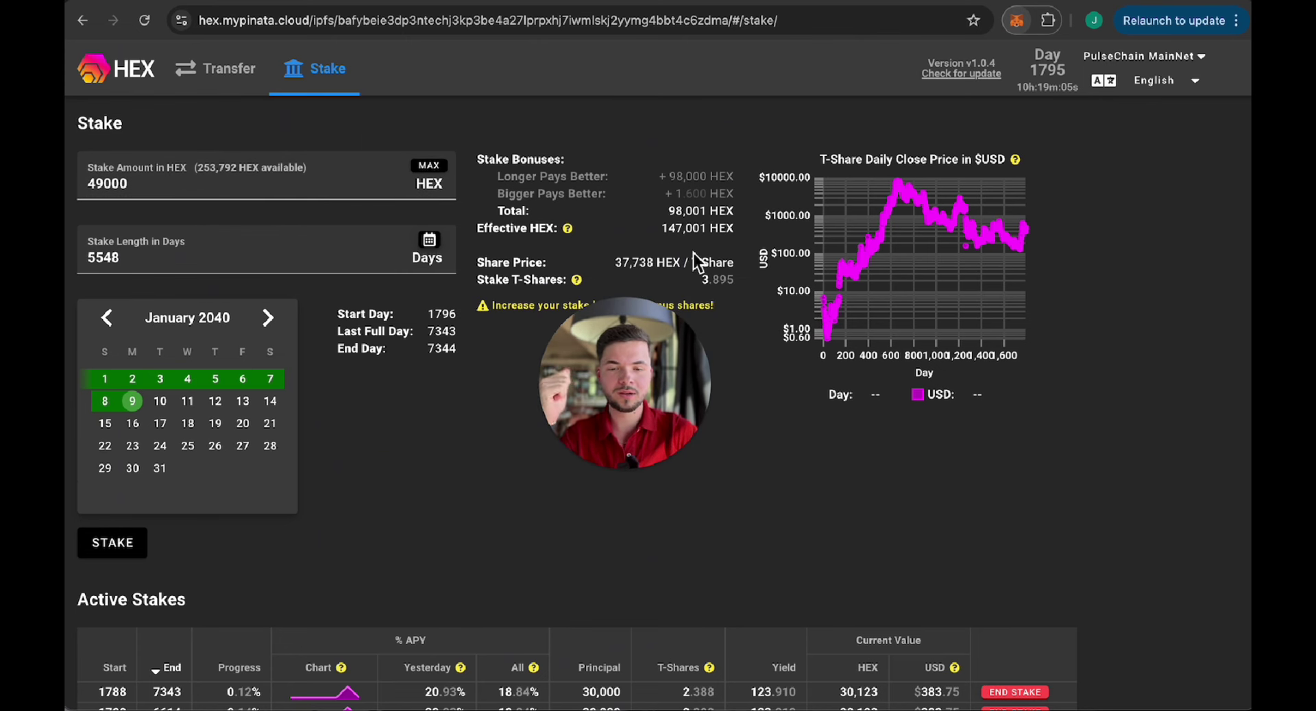
{"action": "scroll", "coordinate": [694, 254], "scroll_direction": "down", "scroll_amount": 1}
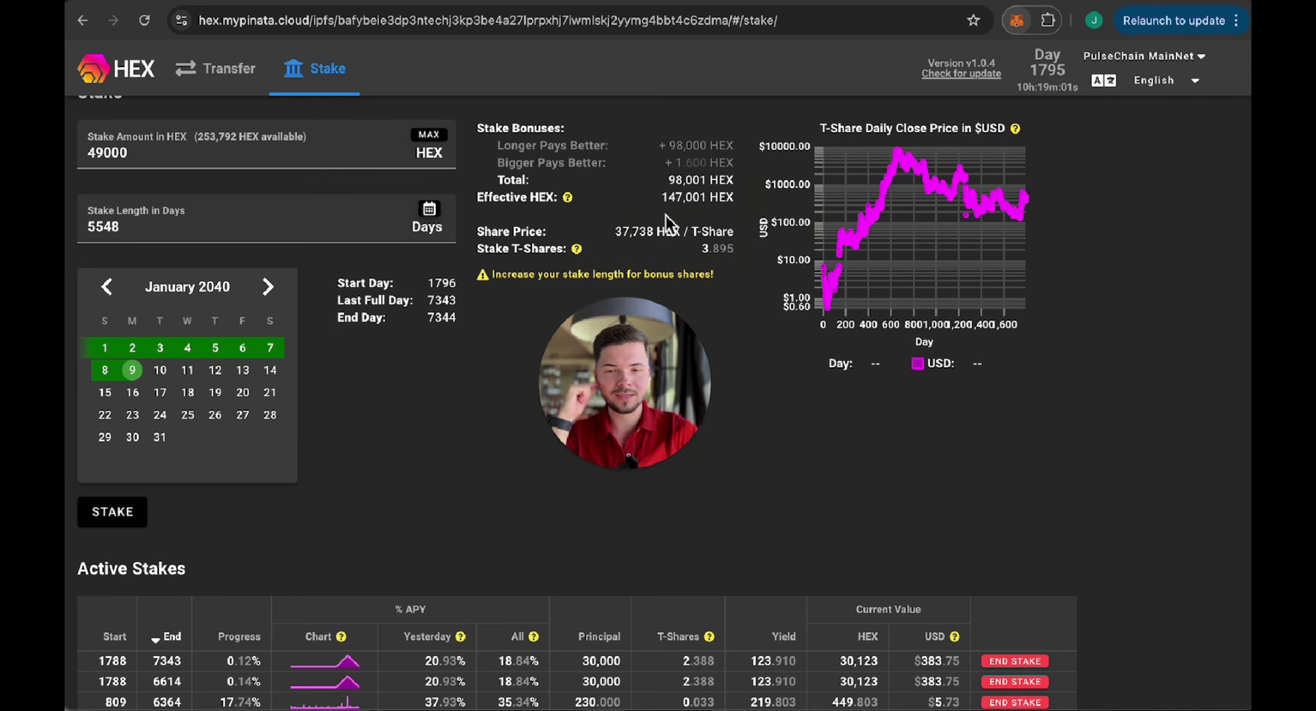
{"action": "mouse_move", "coordinate": [630, 238]}
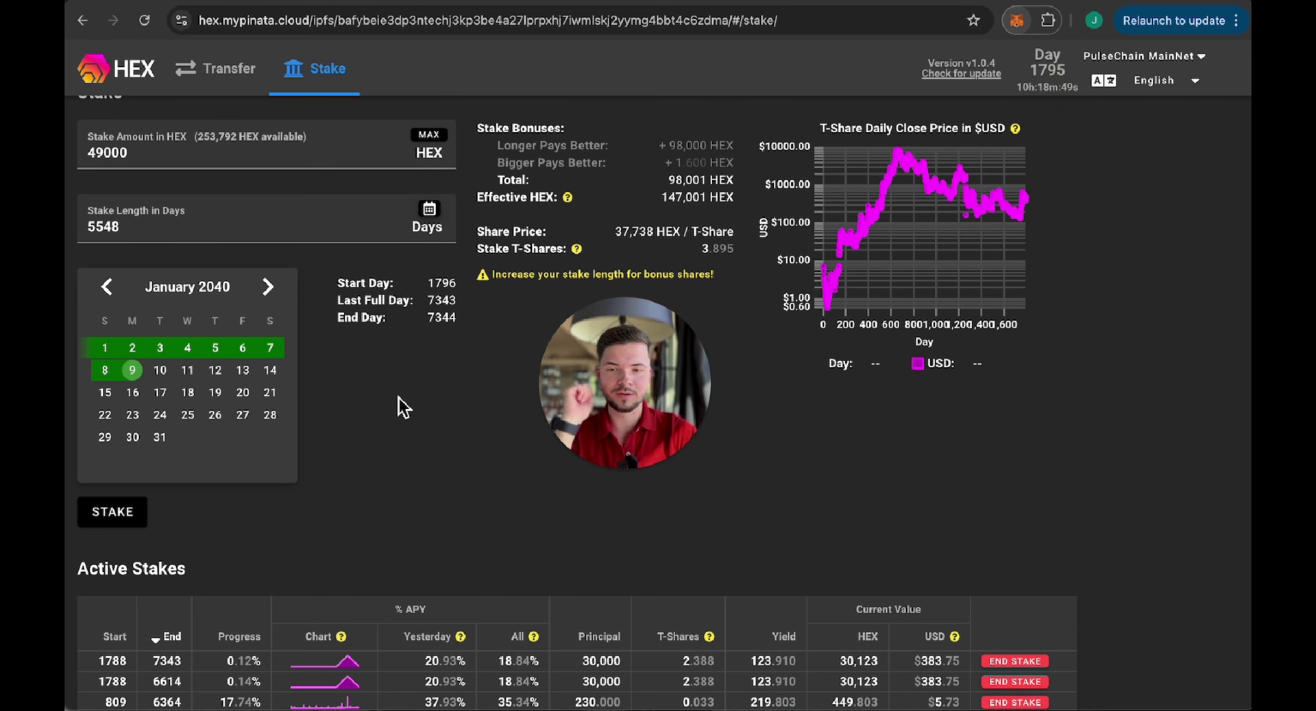
{"action": "scroll", "coordinate": [399, 397], "scroll_direction": "up", "scroll_amount": 1}
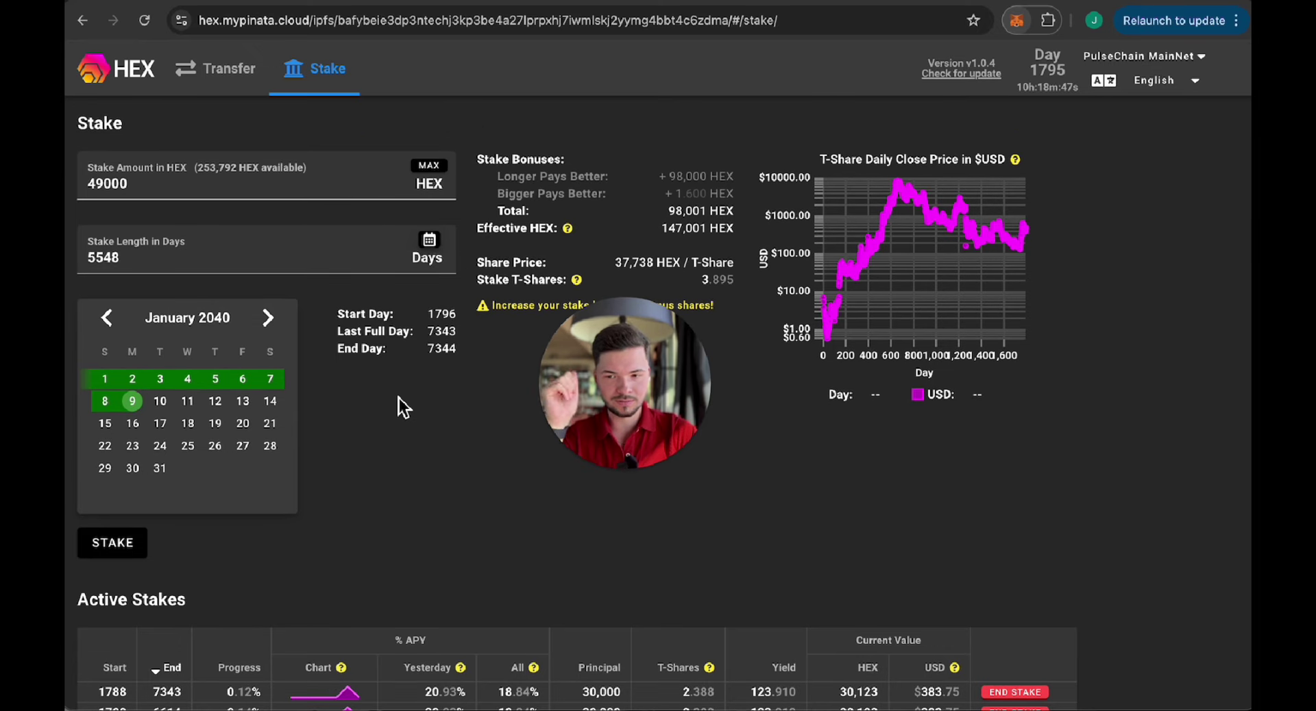
{"action": "left_click", "coordinate": [129, 557]}
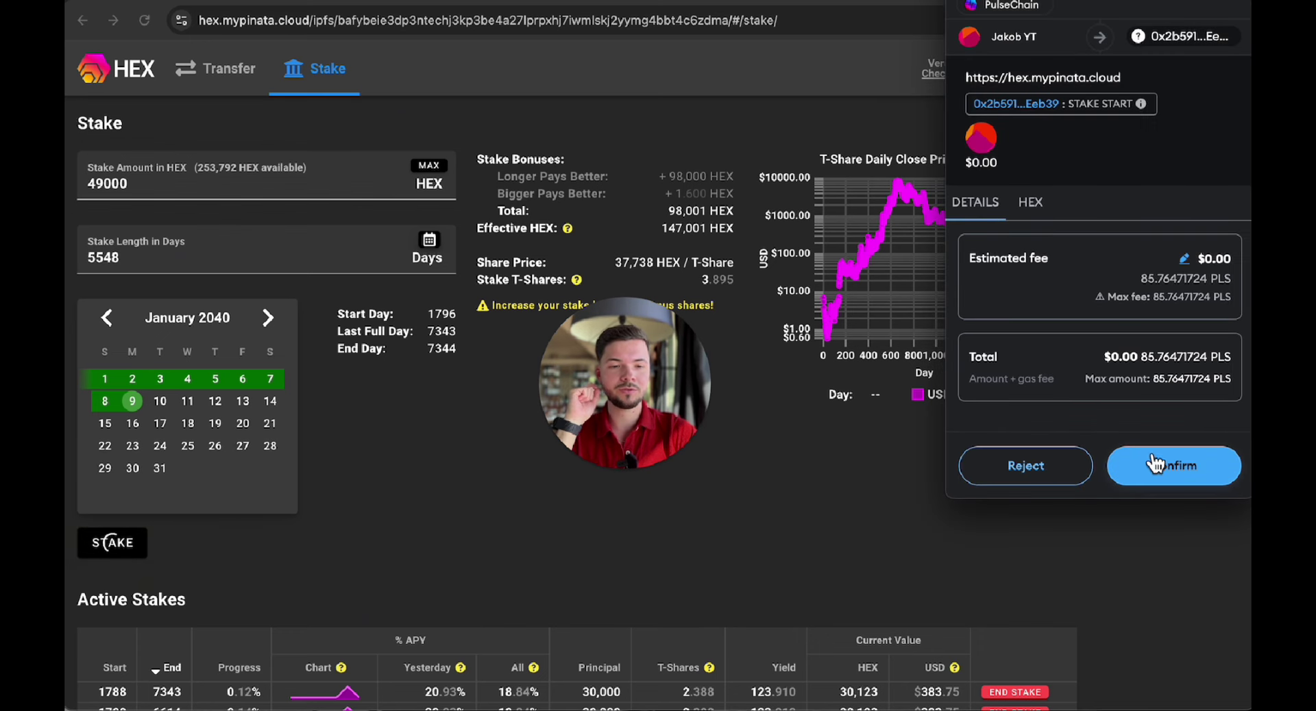
{"action": "left_click", "coordinate": [1157, 465]}
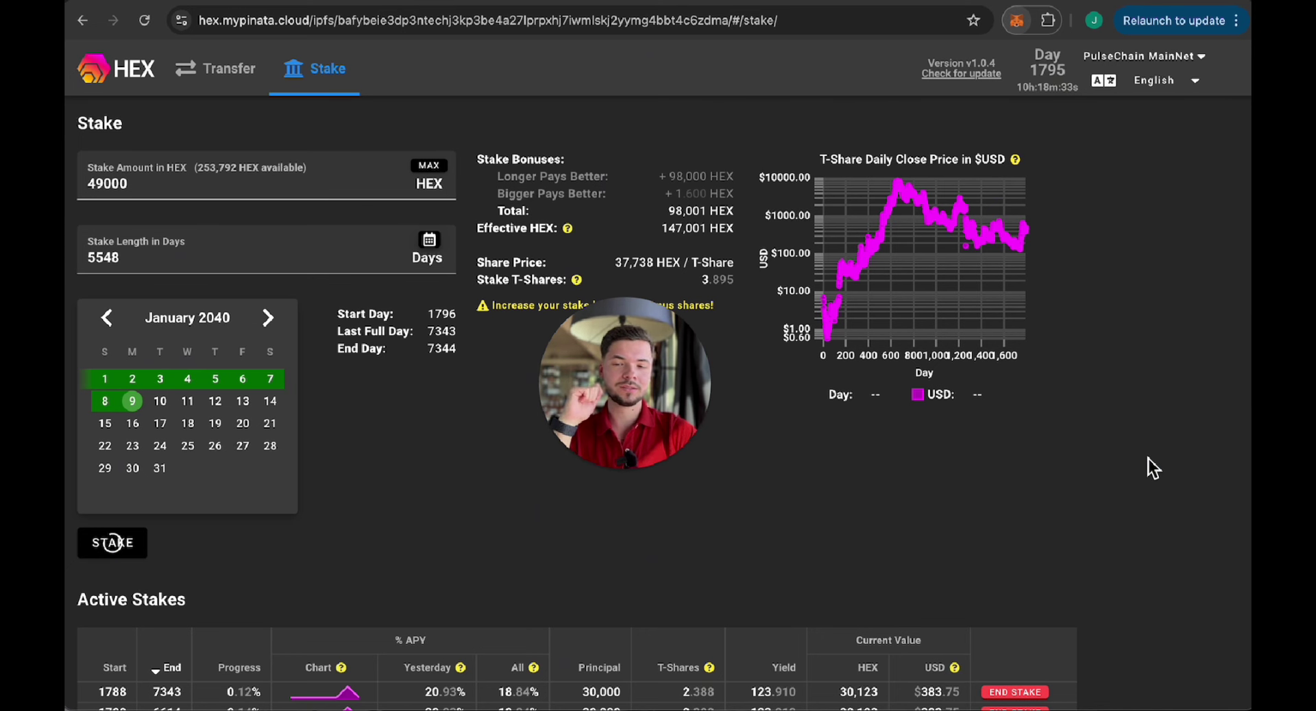
Step: Dismiss the staking success notice and check the pending 49000 HEX stake among the active stakes
{"action": "scroll", "coordinate": [1148, 458], "scroll_direction": "down", "scroll_amount": 1}
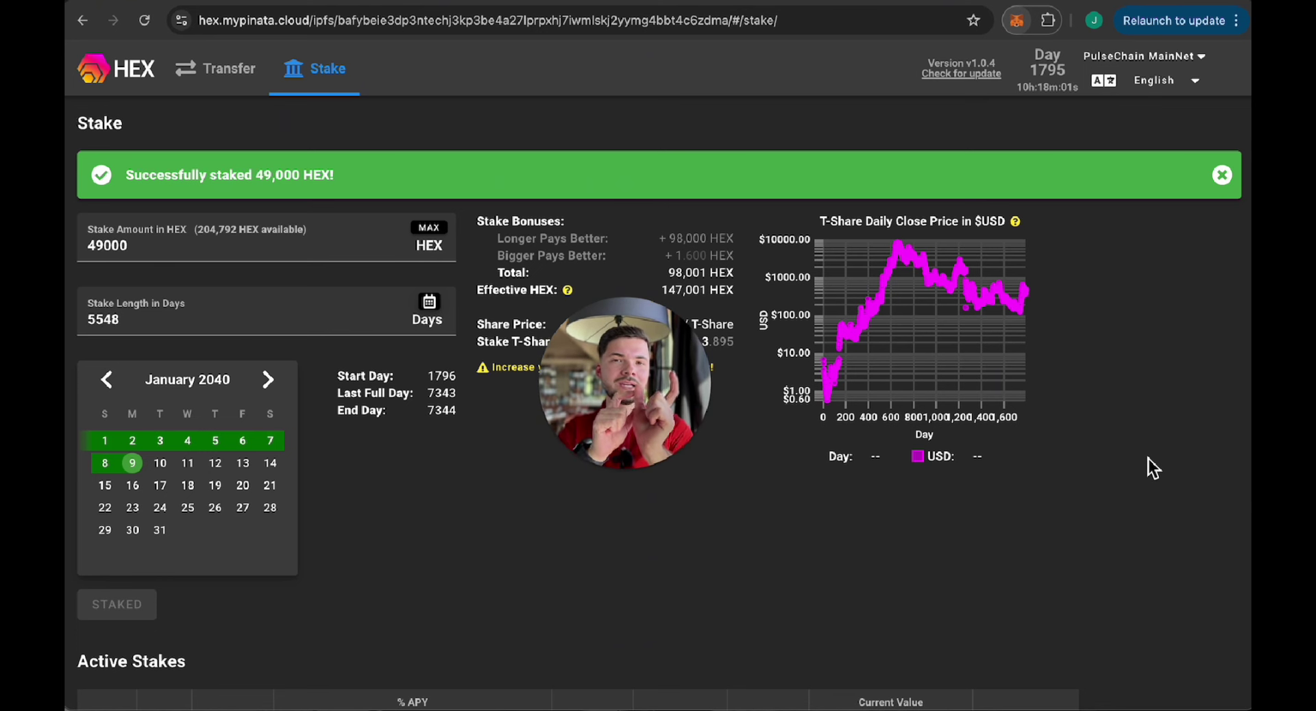
{"action": "left_click", "coordinate": [1223, 176]}
{"action": "scroll", "coordinate": [1088, 548], "scroll_direction": "down", "scroll_amount": 2}
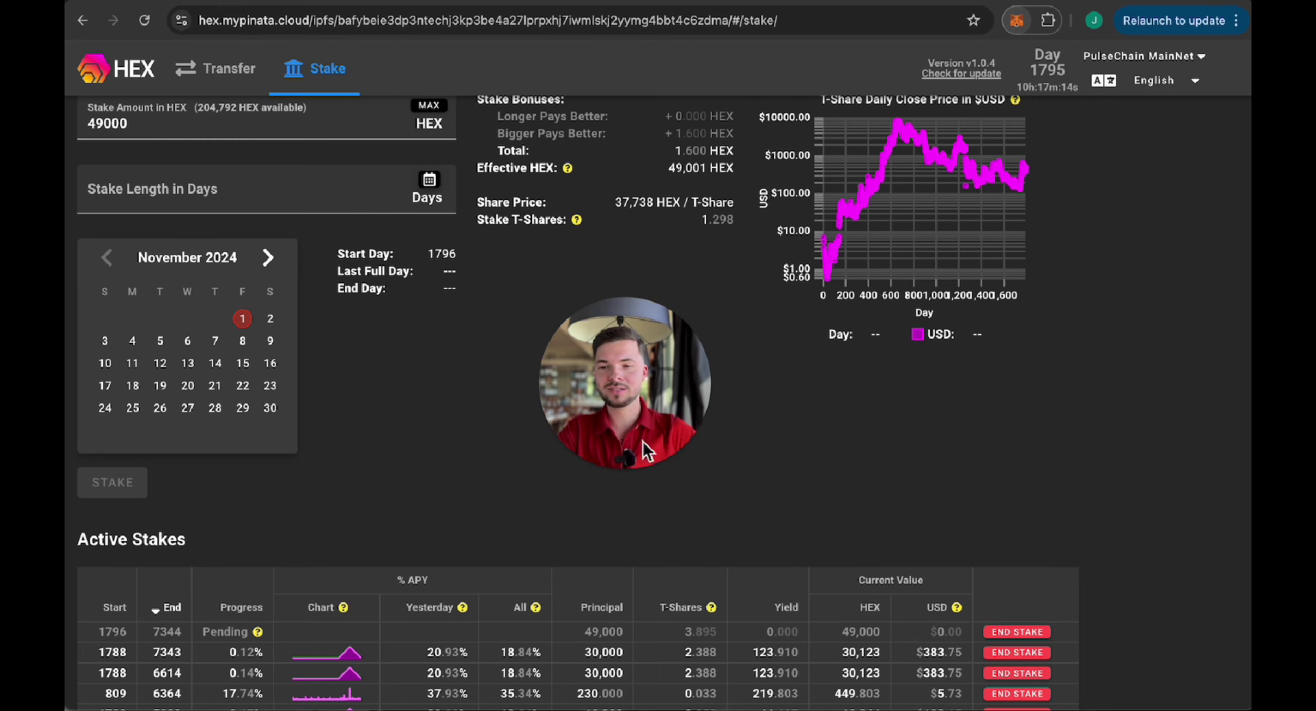
{"action": "scroll", "coordinate": [318, 368], "scroll_direction": "up", "scroll_amount": 1}
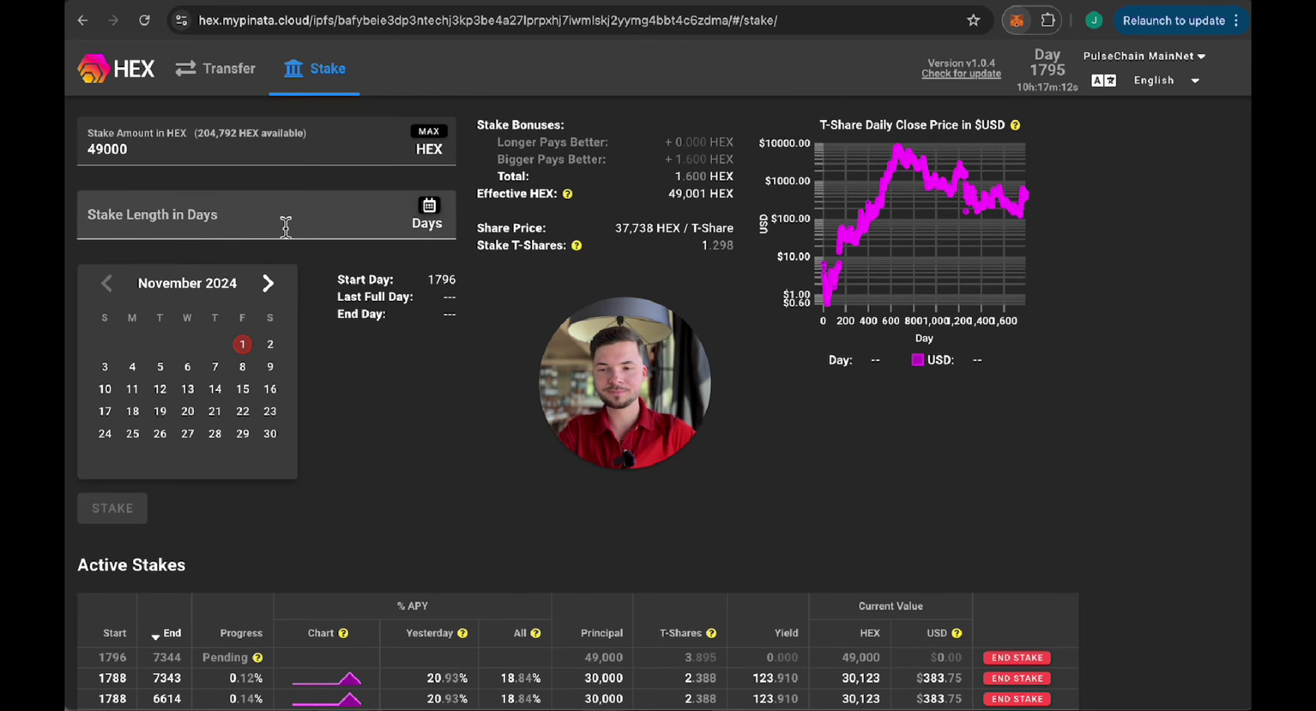
{"action": "scroll", "coordinate": [372, 344], "scroll_direction": "down", "scroll_amount": 2}
{"action": "scroll", "coordinate": [372, 344], "scroll_direction": "up", "scroll_amount": 2}
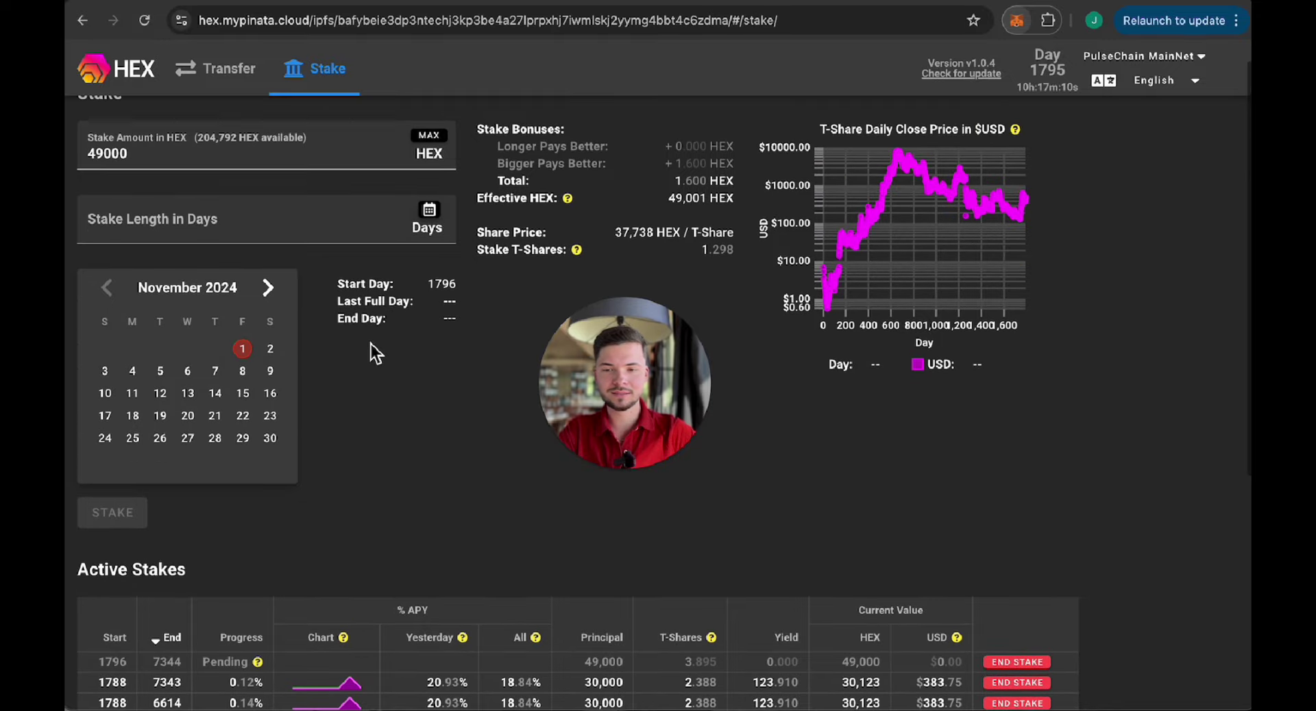
Step: Choose January 9, 2038 as the next stake's end date in the stake length calendar
{"action": "left_click", "coordinate": [209, 290]}
{"action": "left_click", "coordinate": [207, 292]}
{"action": "scroll", "coordinate": [206, 391], "scroll_direction": "up", "scroll_amount": 6}
{"action": "left_click", "coordinate": [204, 405]}
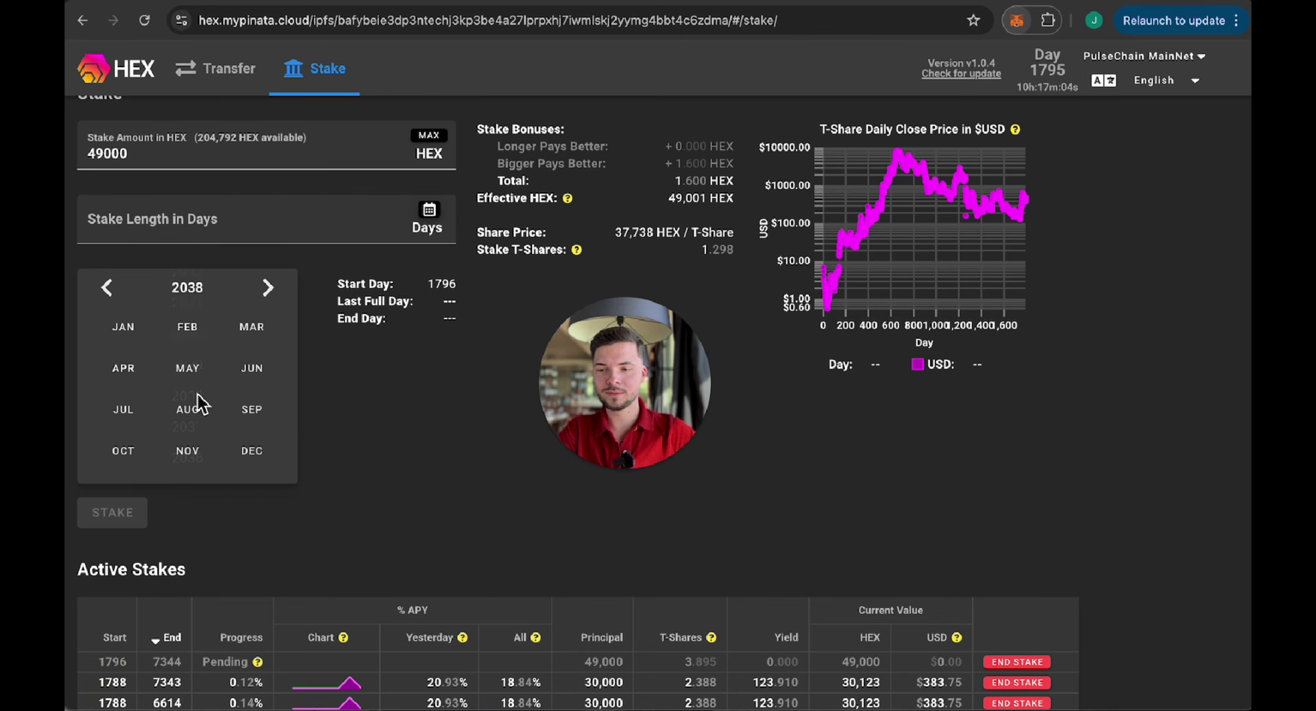
{"action": "left_click", "coordinate": [126, 330]}
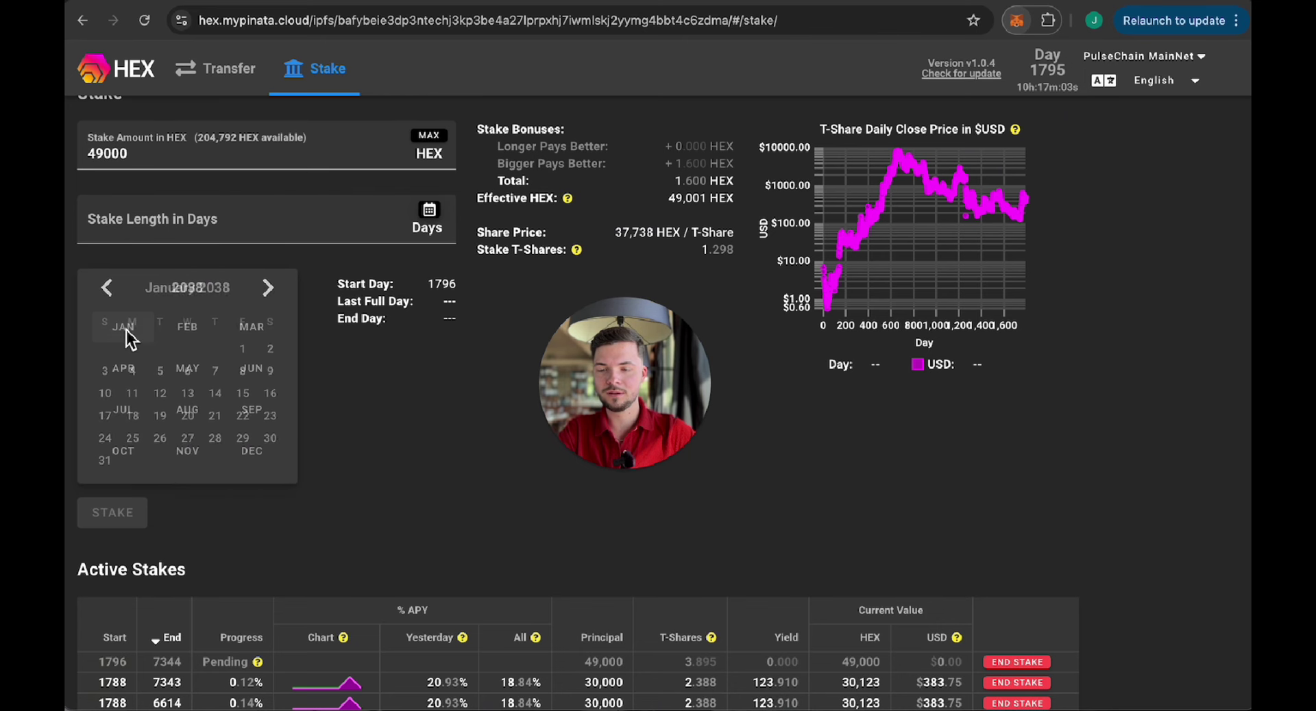
{"action": "left_click", "coordinate": [270, 372]}
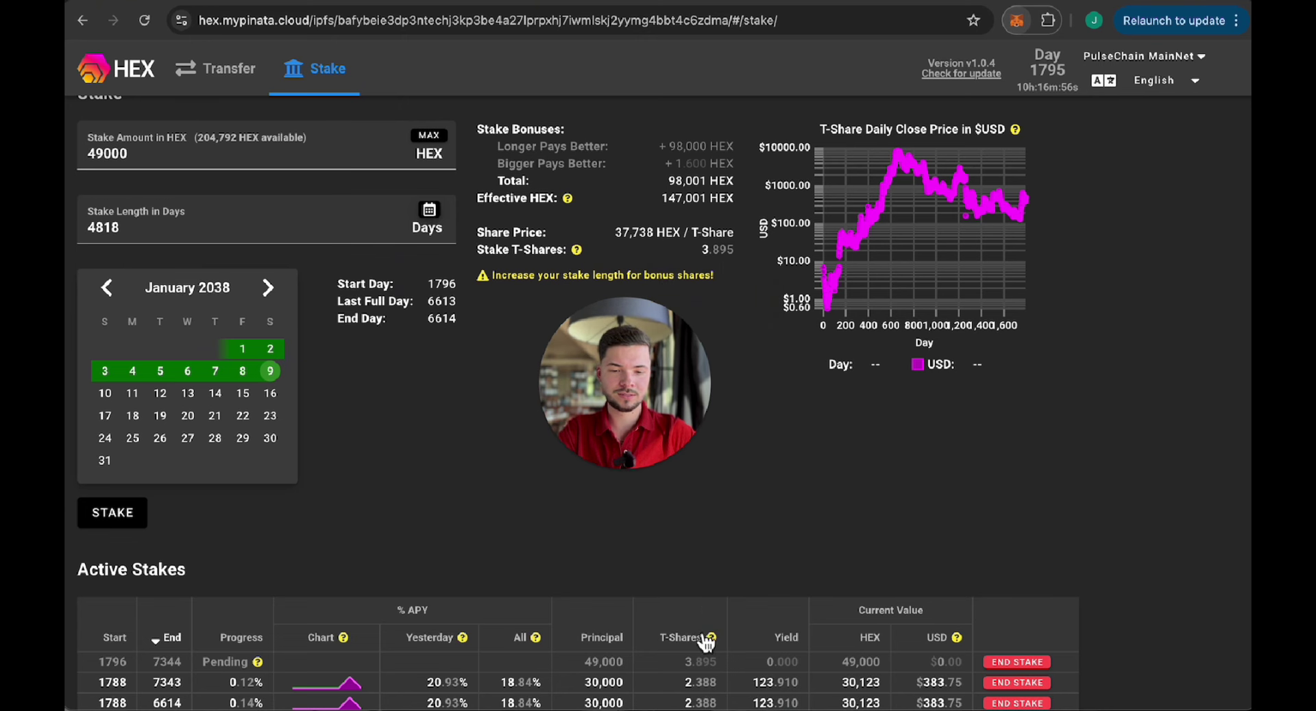
Step: Review the T-Shares and bonuses of the stake ending in 2038, then start it and approve its transaction in the wallet
{"action": "mouse_move", "coordinate": [717, 252]}
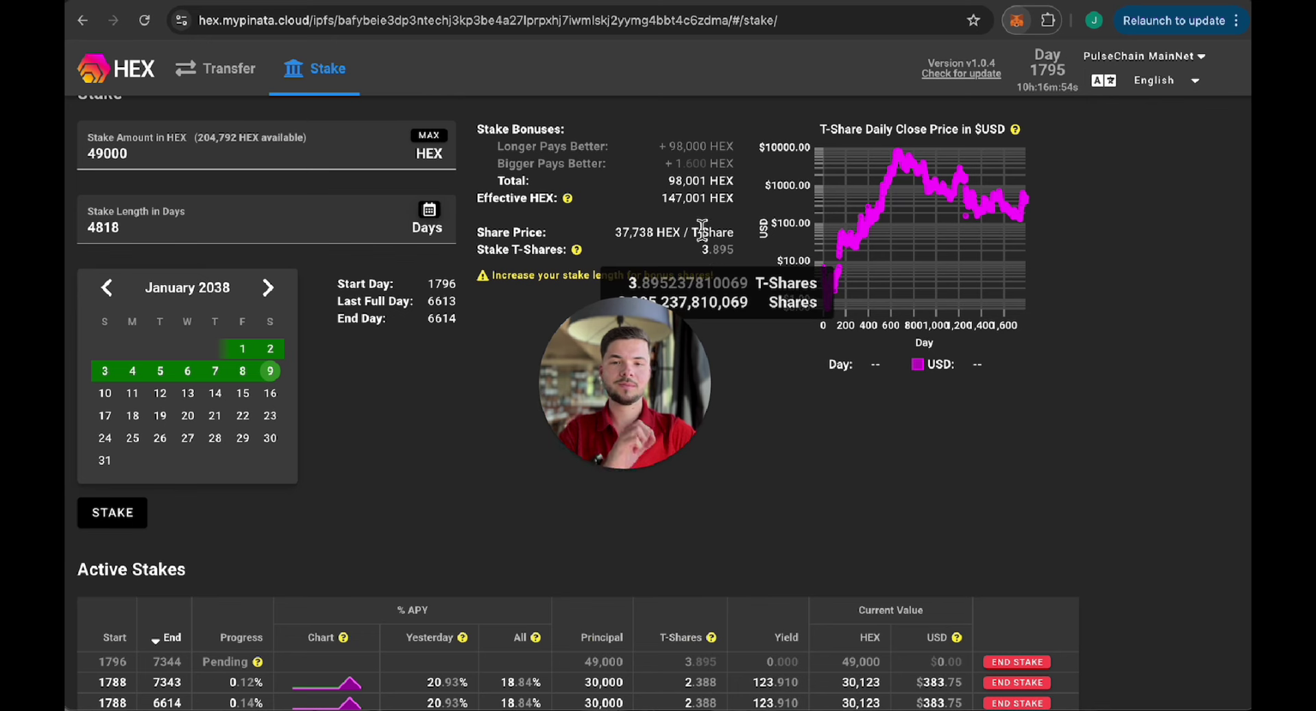
{"action": "mouse_move", "coordinate": [672, 150]}
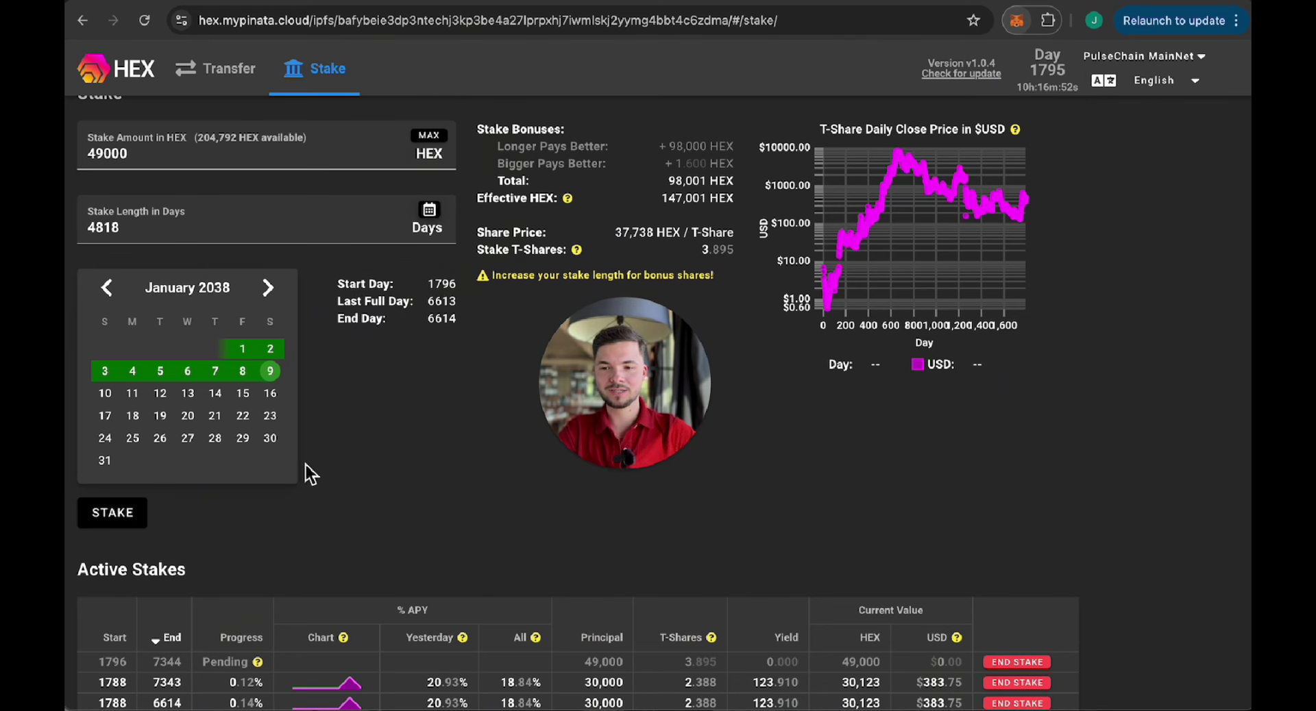
{"action": "left_click", "coordinate": [131, 514]}
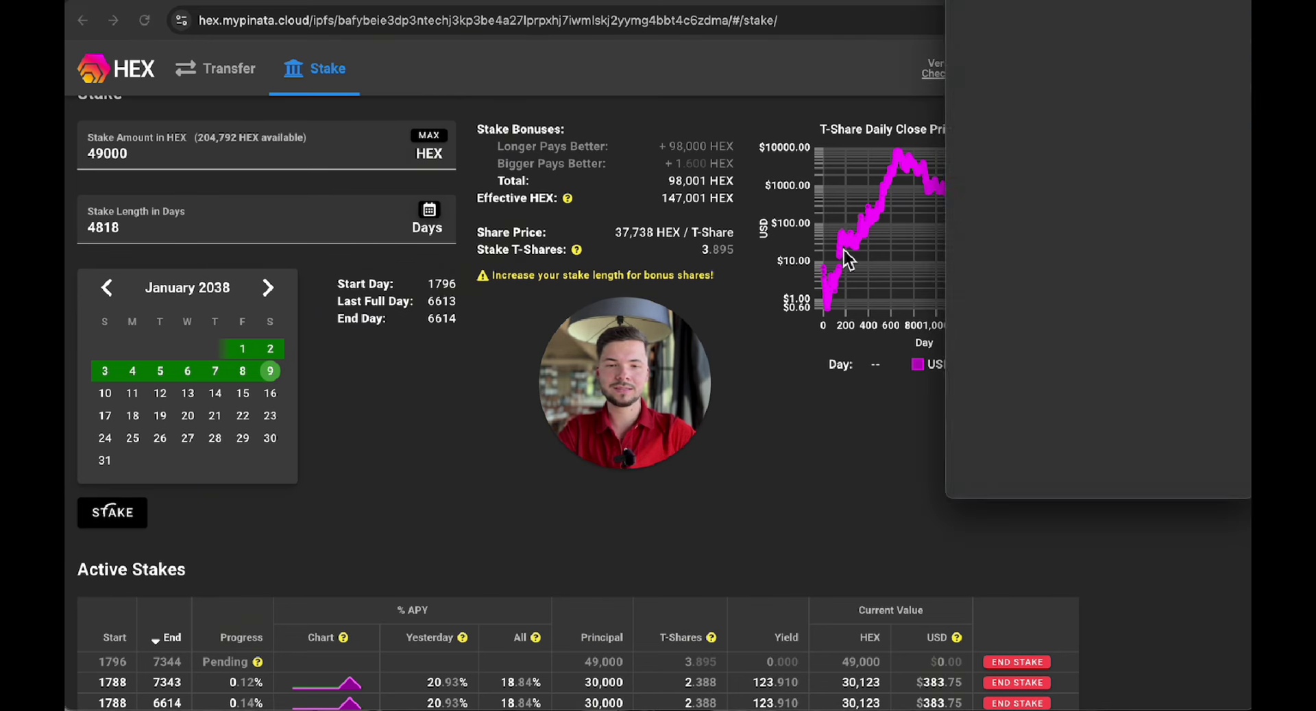
{"action": "left_click", "coordinate": [1154, 466]}
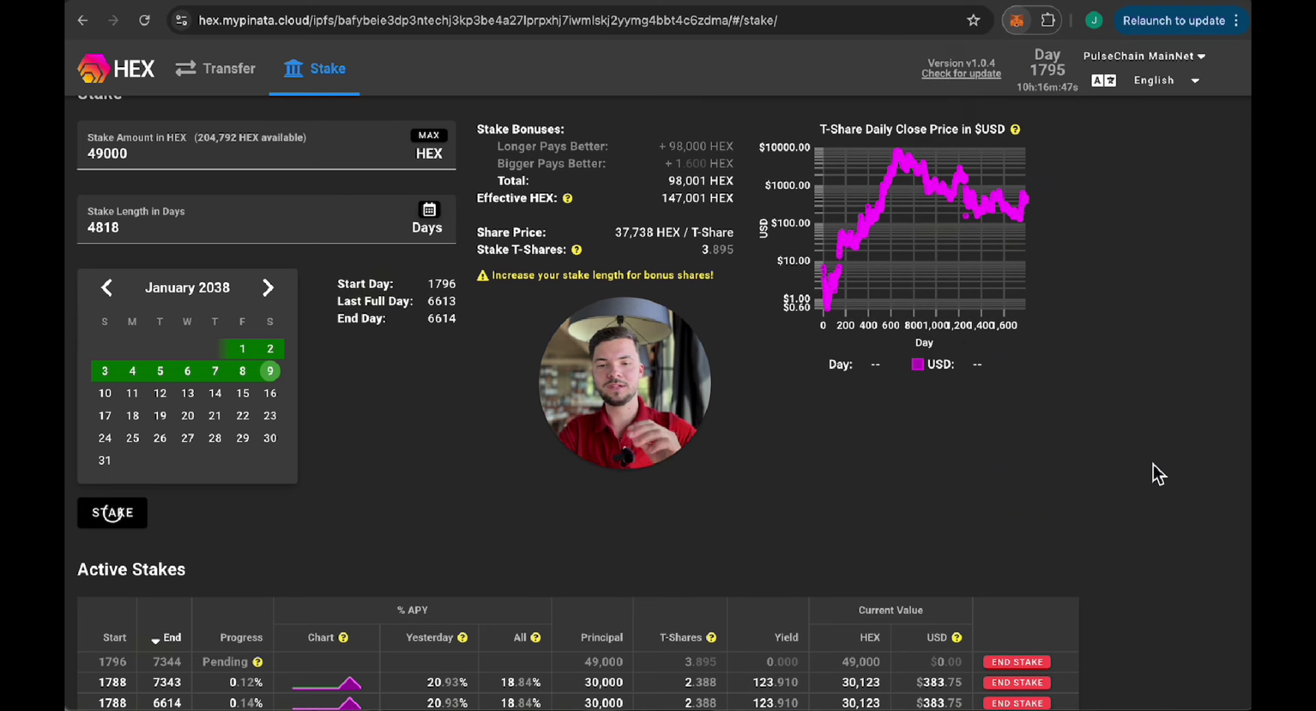
Step: Dismiss the success notice for the second stake and review the end days in the active stakes table
{"action": "scroll", "coordinate": [1129, 471], "scroll_direction": "up", "scroll_amount": 1}
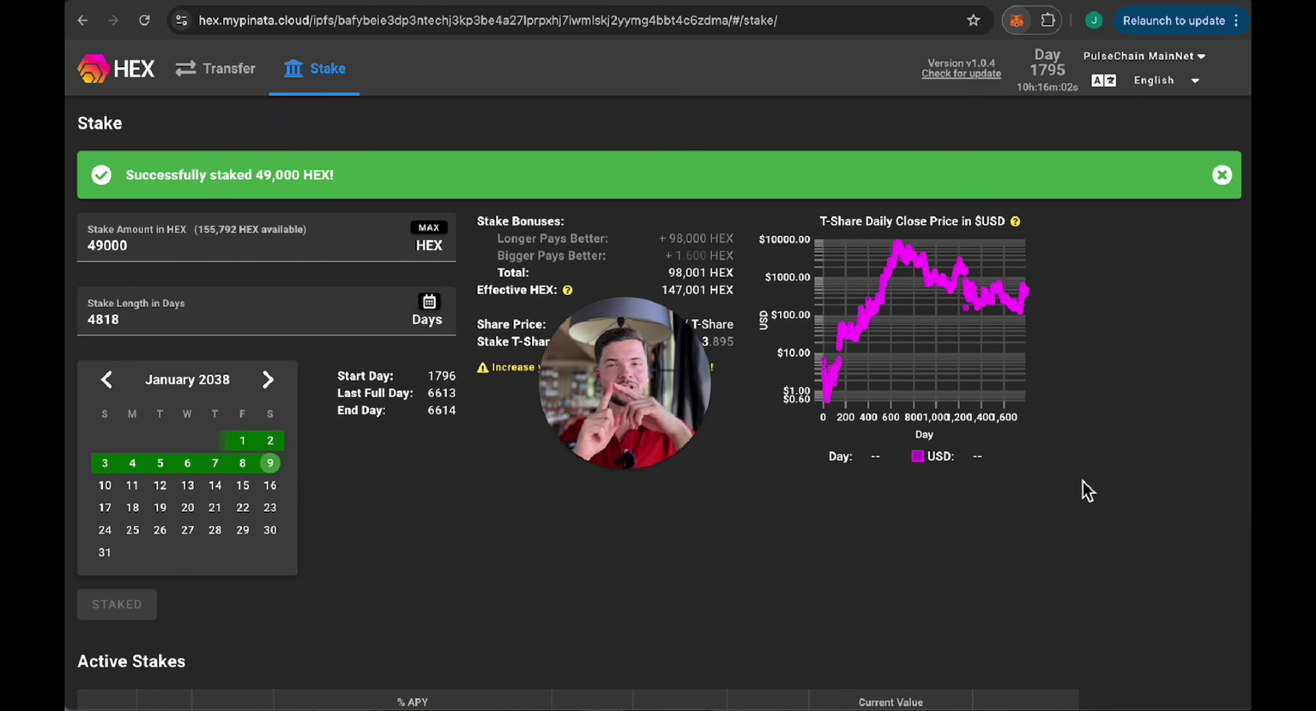
{"action": "left_click", "coordinate": [1221, 175]}
{"action": "scroll", "coordinate": [1000, 439], "scroll_direction": "down", "scroll_amount": 1}
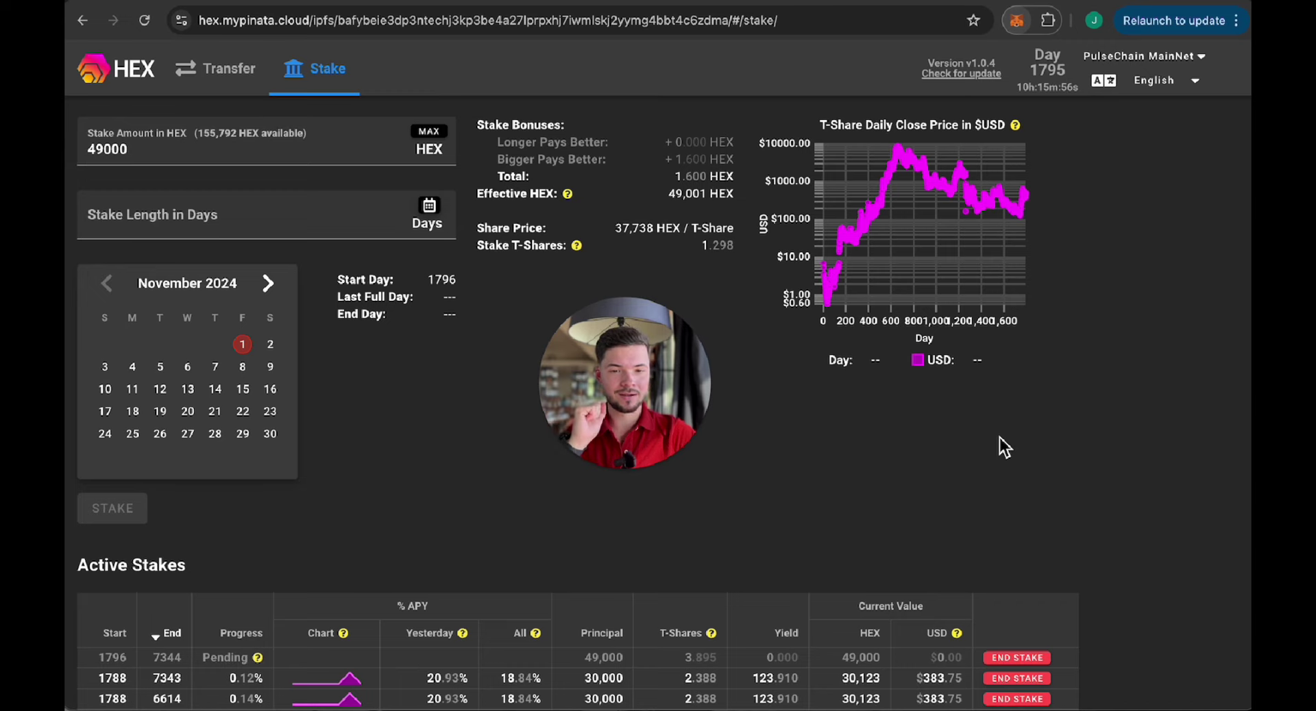
{"action": "scroll", "coordinate": [999, 437], "scroll_direction": "down", "scroll_amount": 2}
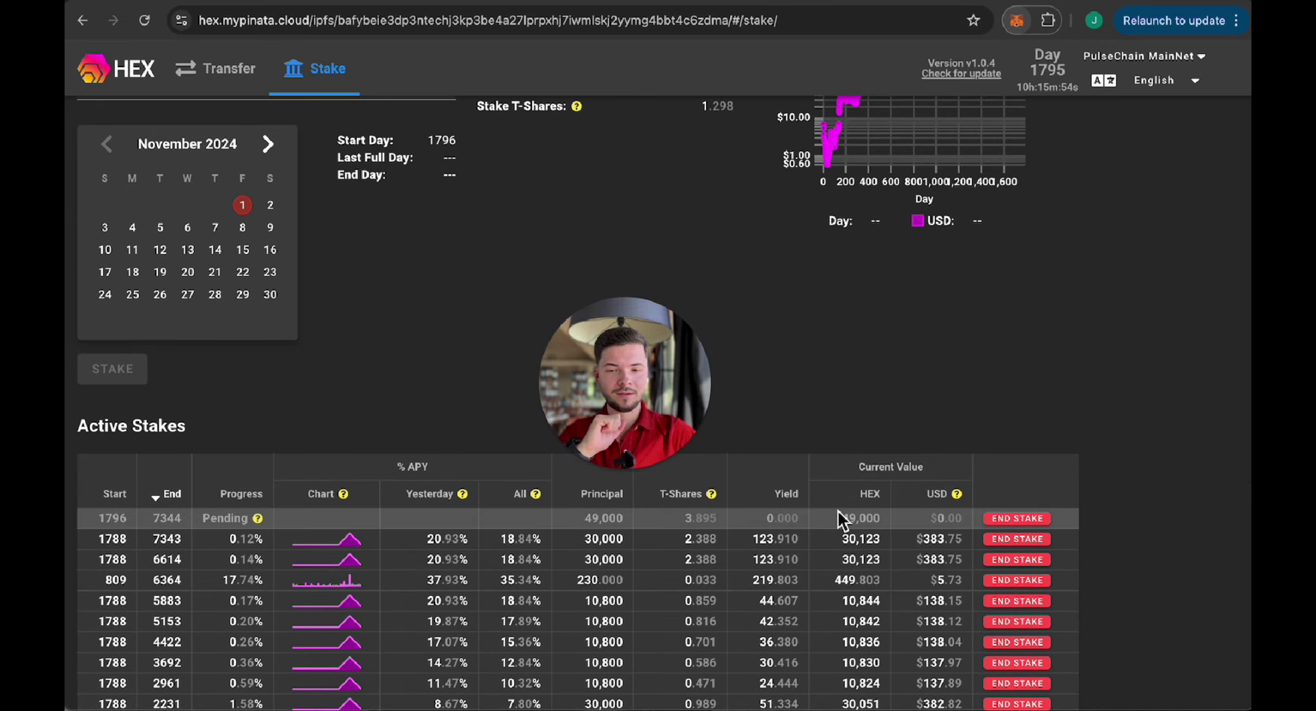
{"action": "scroll", "coordinate": [827, 379], "scroll_direction": "up", "scroll_amount": 3}
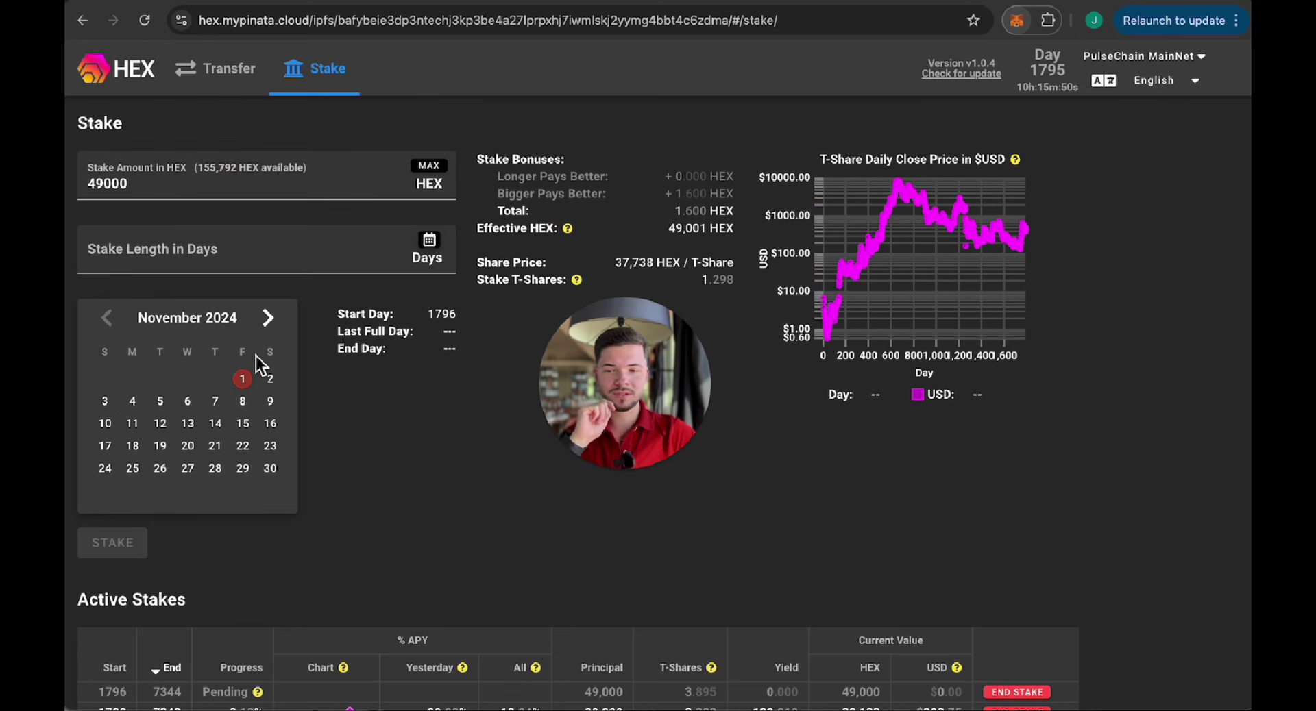
{"action": "left_click", "coordinate": [219, 329]}
{"action": "left_click", "coordinate": [189, 329]}
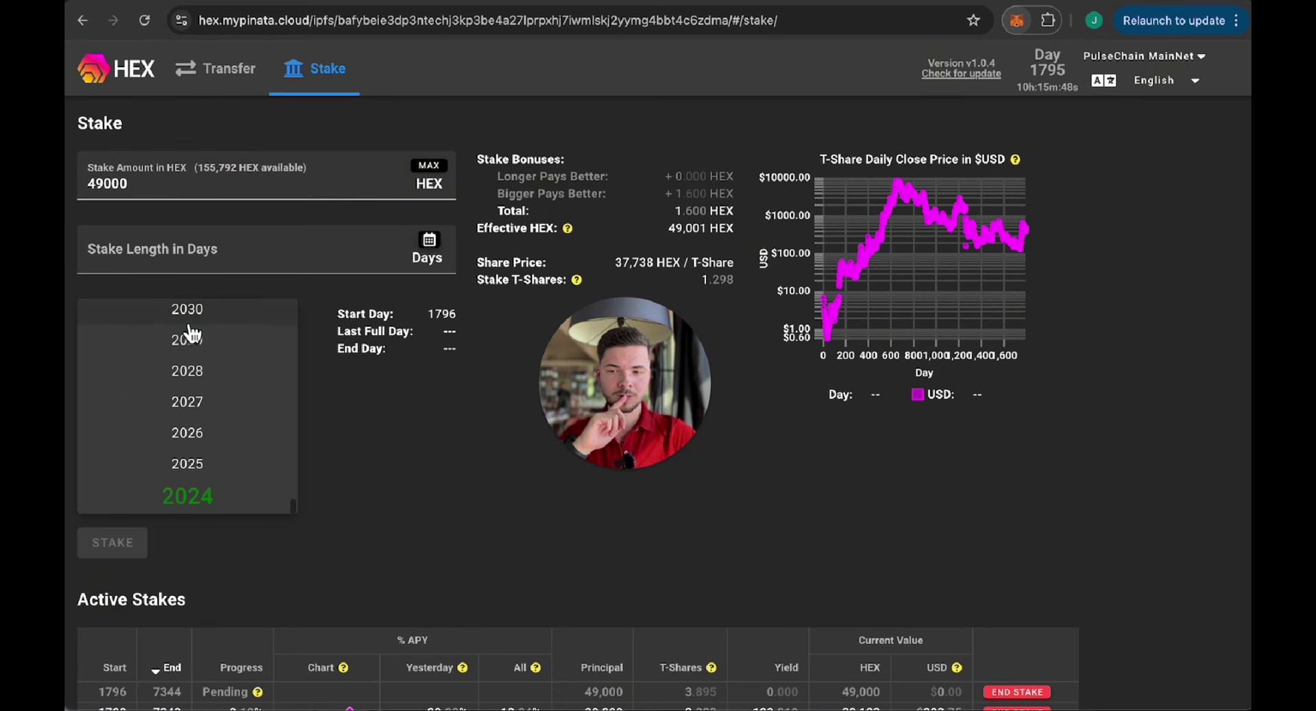
{"action": "scroll", "coordinate": [195, 355], "scroll_direction": "up", "scroll_amount": 4}
{"action": "left_click", "coordinate": [195, 397]}
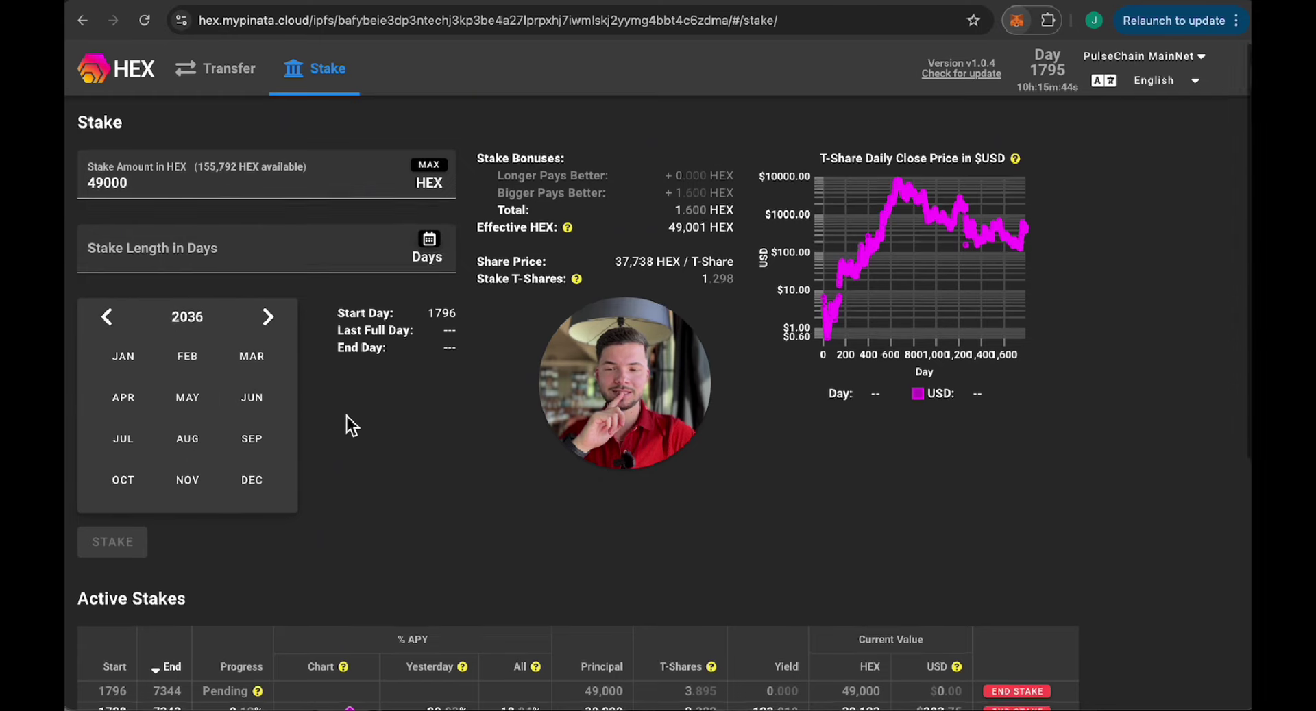
Step: Check the existing ladder's end days, then choose January 9, 2026 as the next stake's end date
{"action": "scroll", "coordinate": [346, 417], "scroll_direction": "down", "scroll_amount": 3}
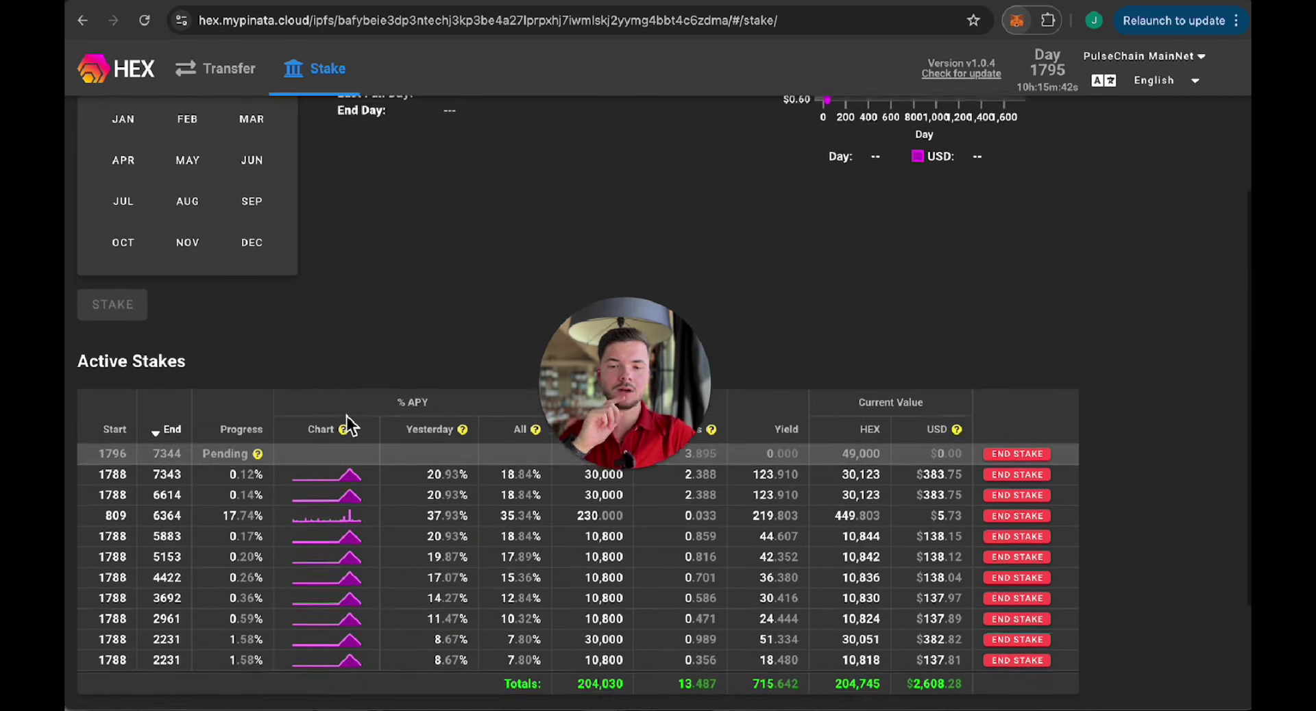
{"action": "scroll", "coordinate": [346, 418], "scroll_direction": "up", "scroll_amount": 1}
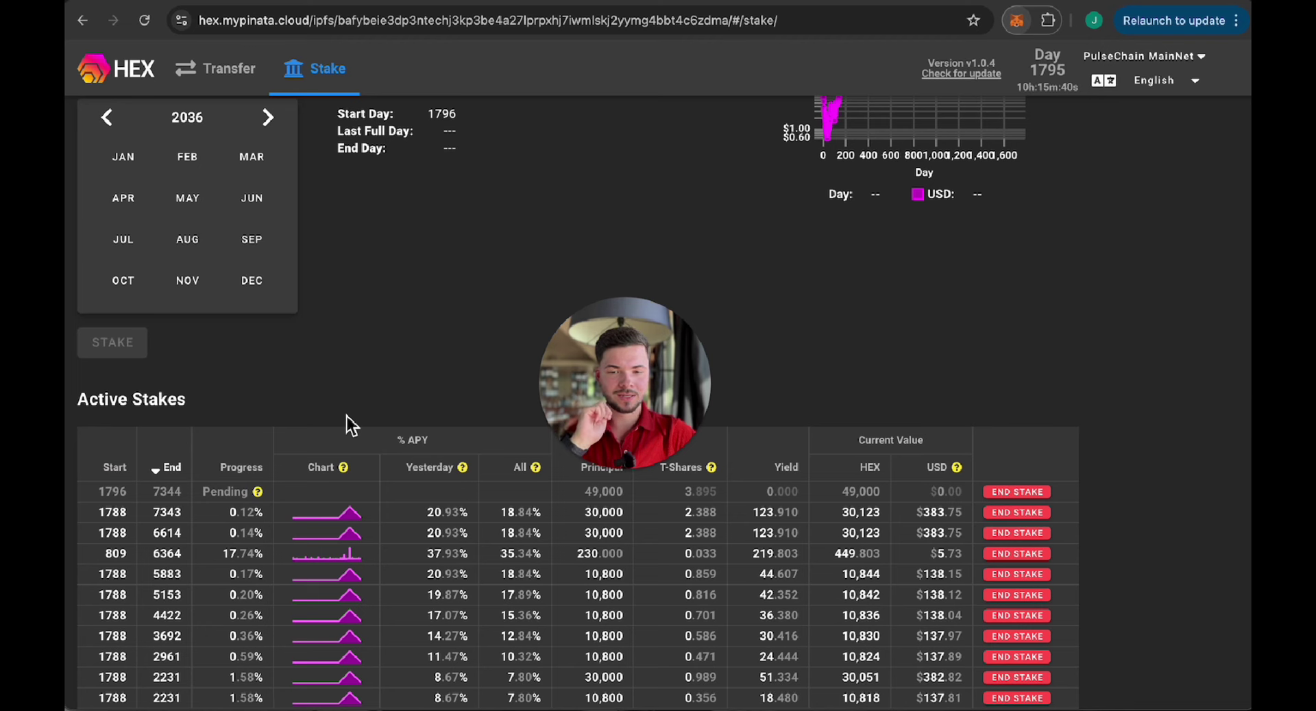
{"action": "scroll", "coordinate": [347, 425], "scroll_direction": "up", "scroll_amount": 5}
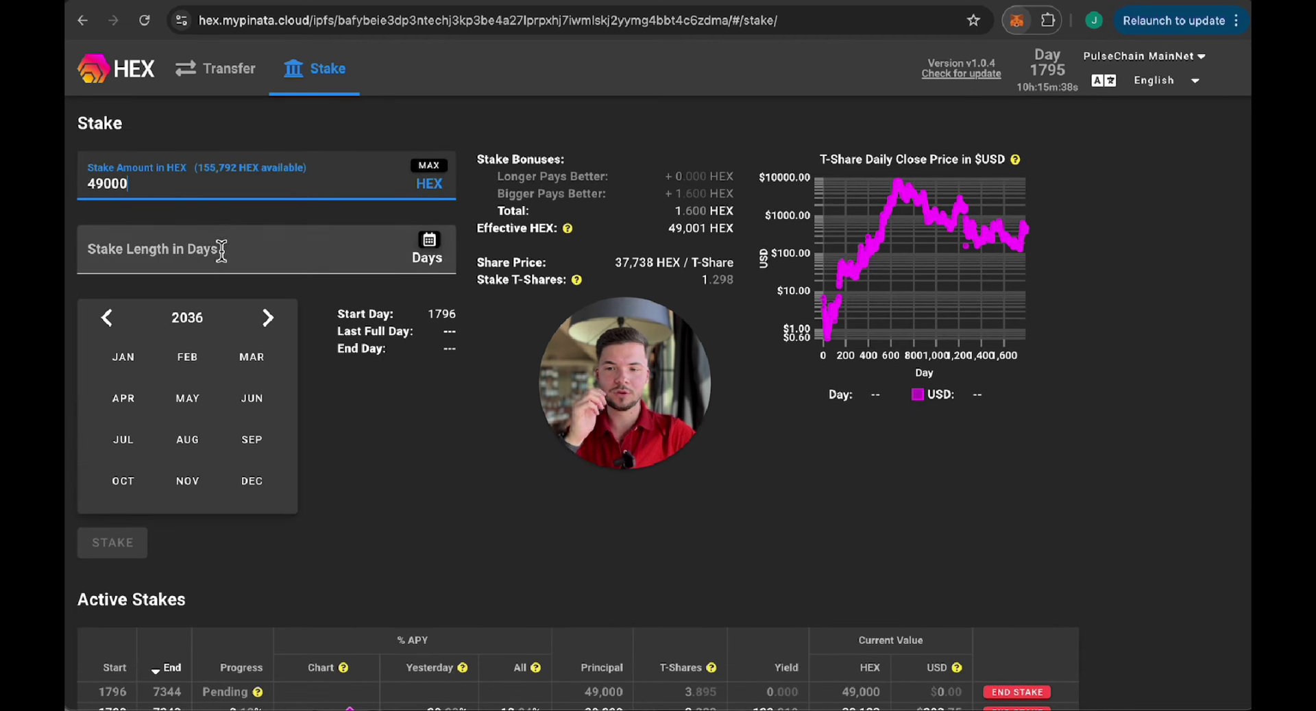
{"action": "left_click", "coordinate": [194, 322]}
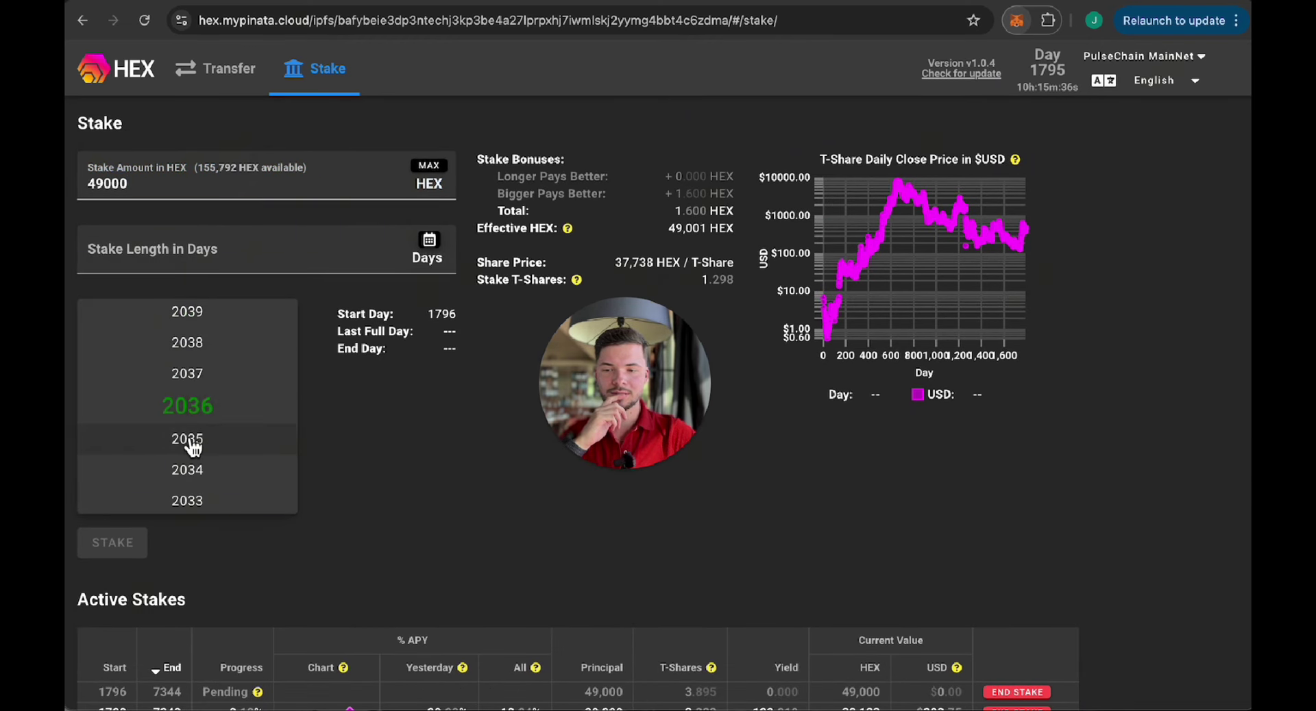
{"action": "scroll", "coordinate": [192, 446], "scroll_direction": "down", "scroll_amount": 8}
{"action": "left_click", "coordinate": [200, 411]}
{"action": "left_click", "coordinate": [131, 319]}
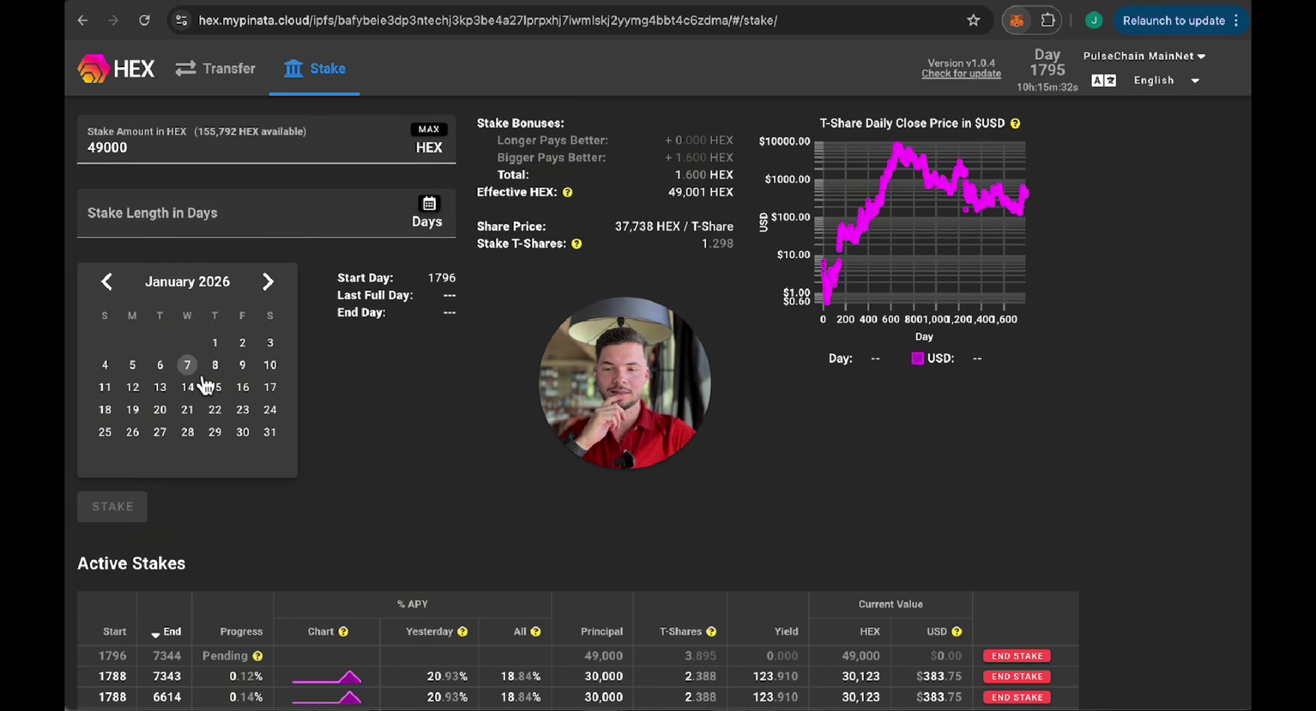
{"action": "left_click", "coordinate": [257, 373]}
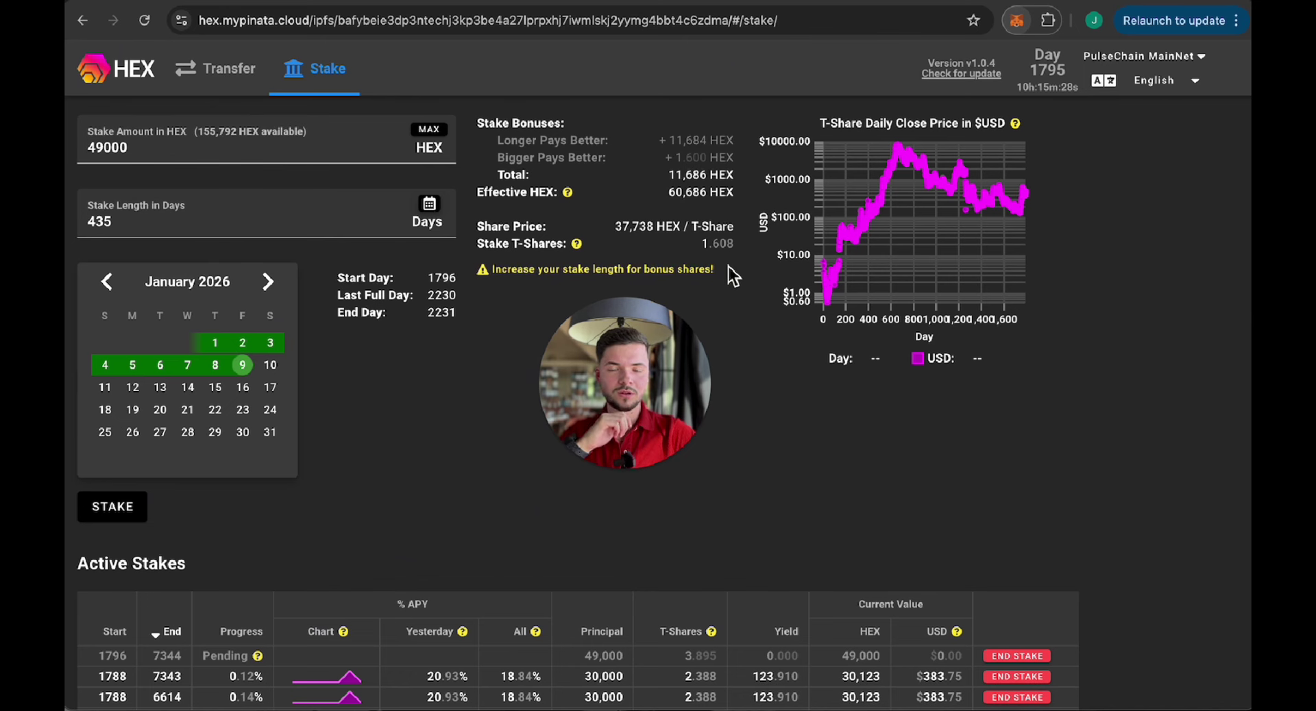
Step: Start the 435-day stake of 49000 HEX and approve its transaction in the wallet
{"action": "left_click", "coordinate": [135, 510]}
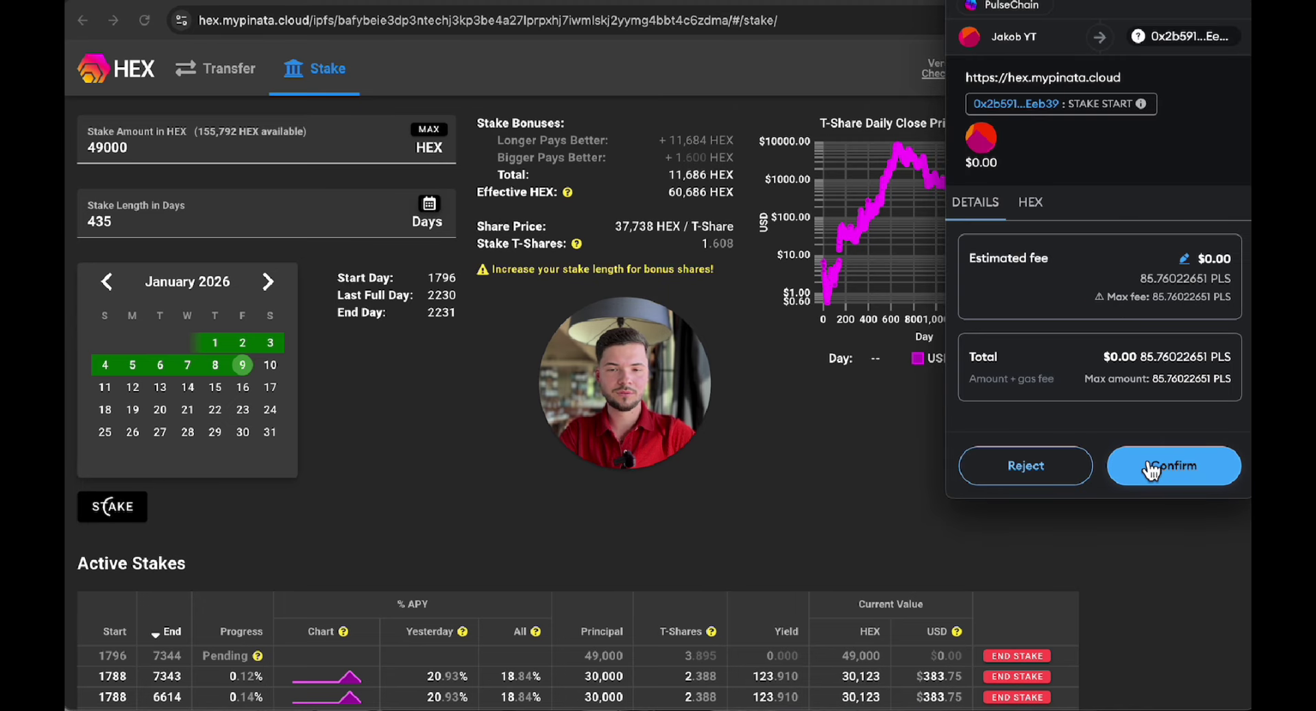
{"action": "left_click", "coordinate": [1149, 466]}
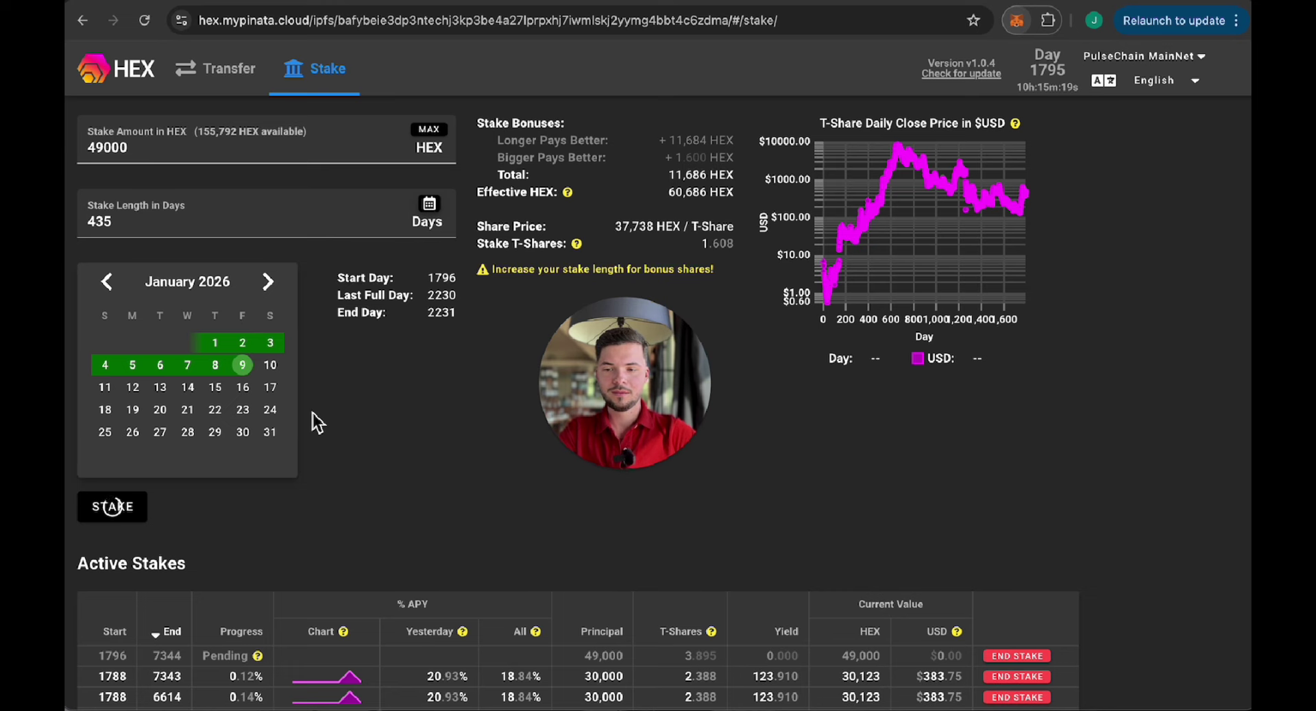
{"action": "scroll", "coordinate": [312, 413], "scroll_direction": "up", "scroll_amount": 1}
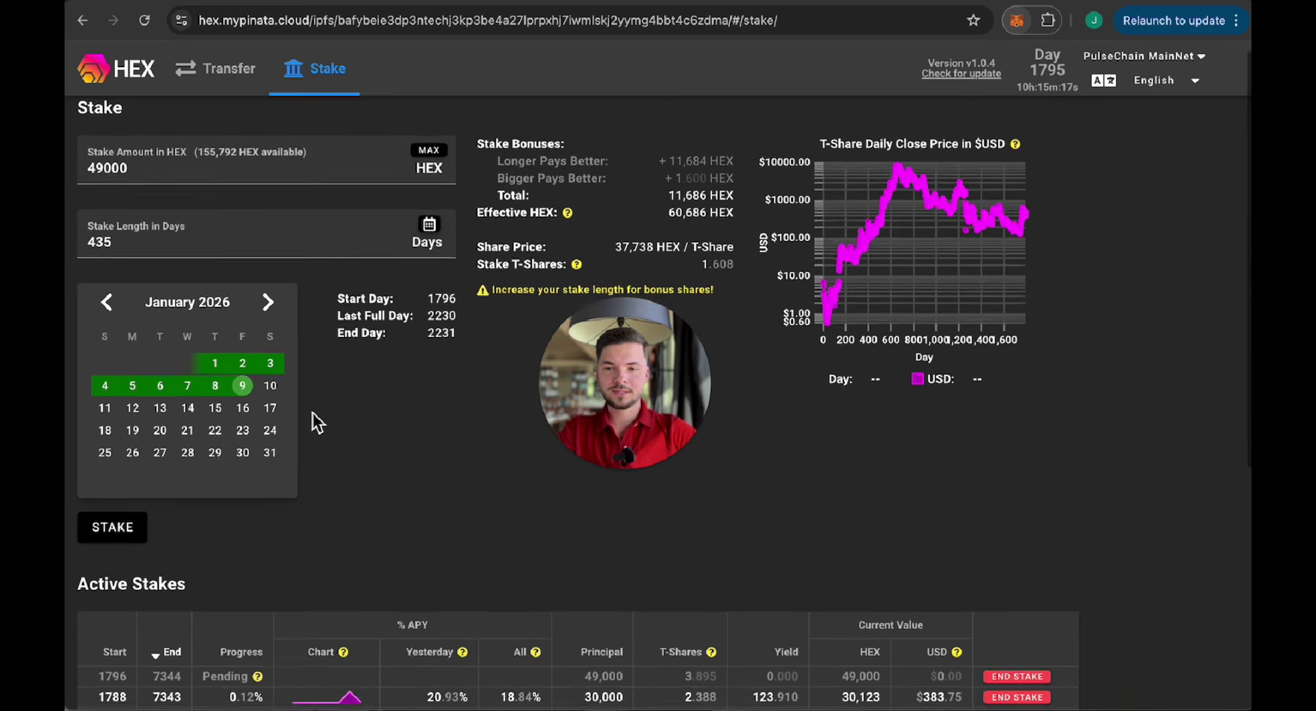
Step: Switch to the Calculator and divide 155000 by 10800, the principal of the smaller ladder stakes
{"action": "scroll", "coordinate": [312, 413], "scroll_direction": "down", "scroll_amount": 4}
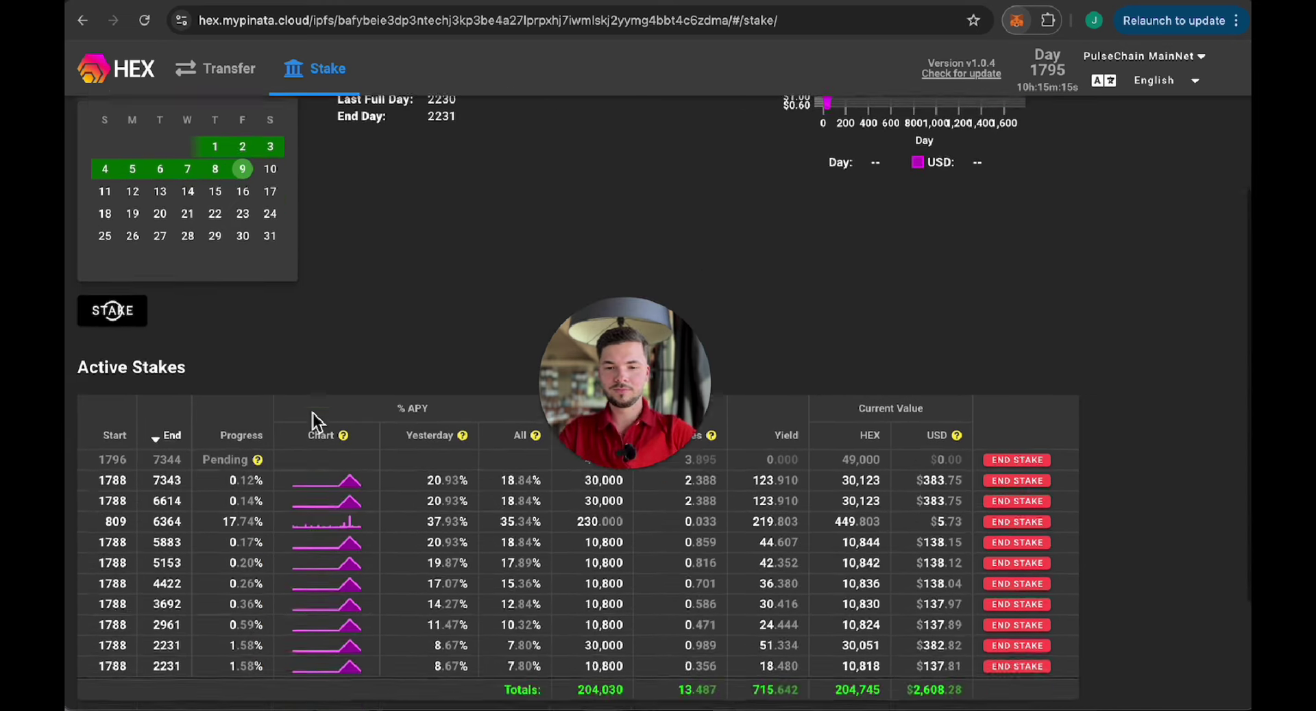
{"action": "left_click", "coordinate": [1021, 254]}
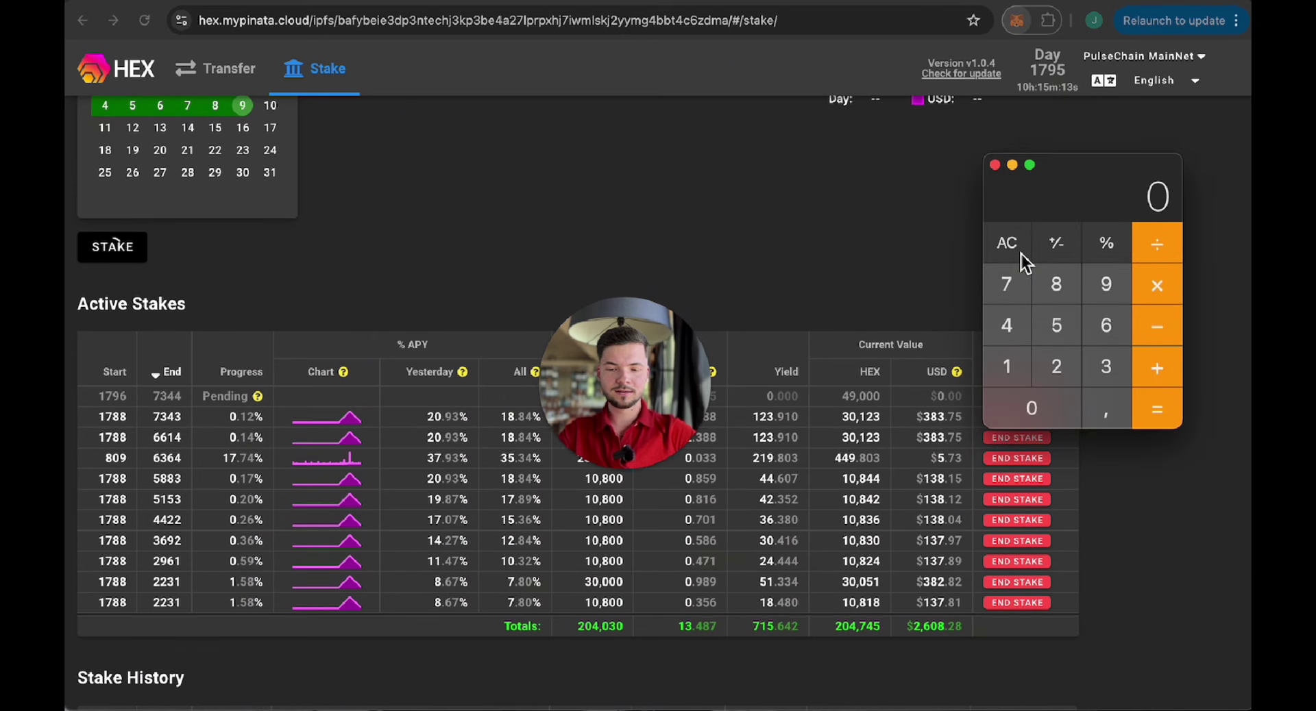
{"action": "type", "text": "155000"}
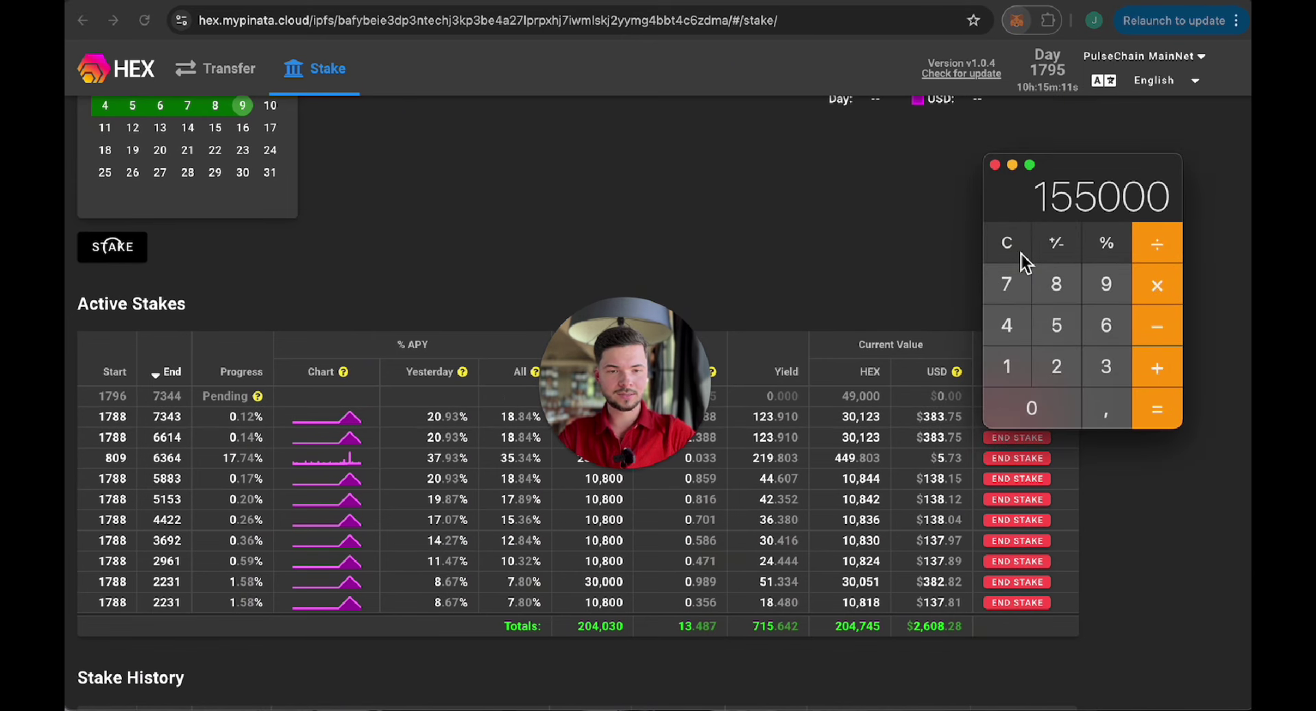
{"action": "key", "text": "slash"}
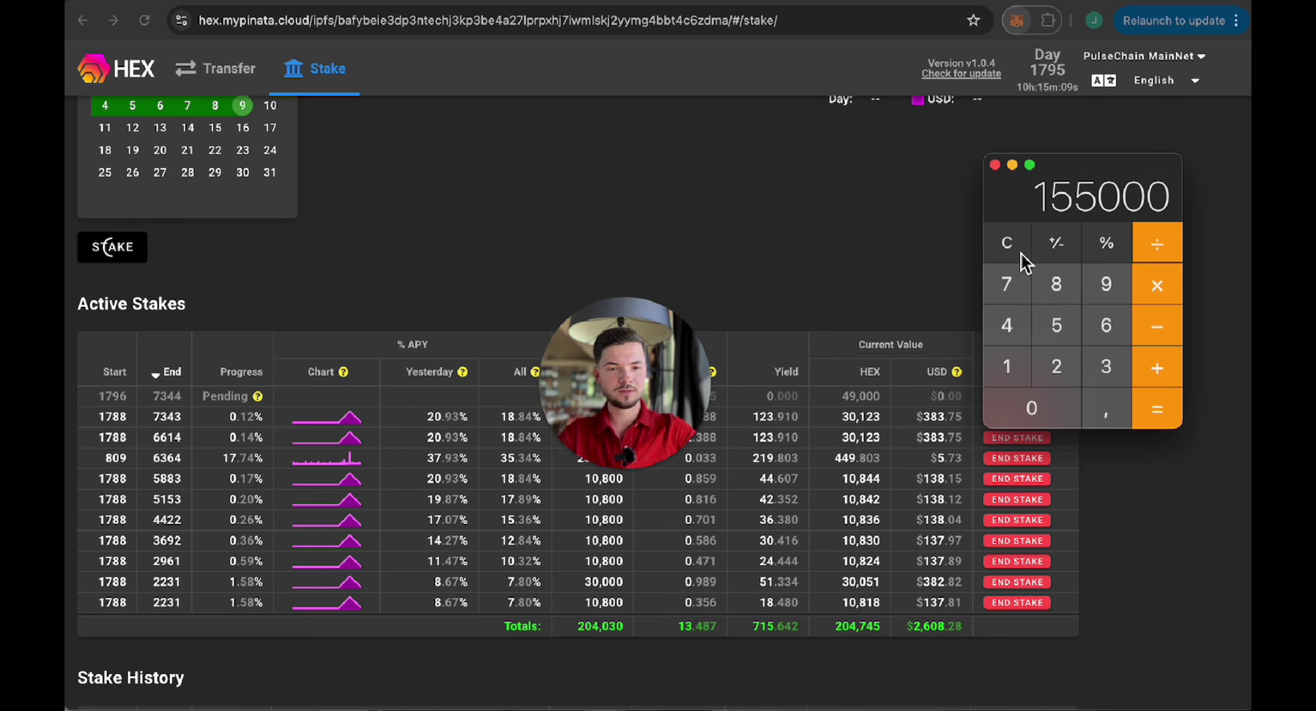
{"action": "type", "text": "10800"}
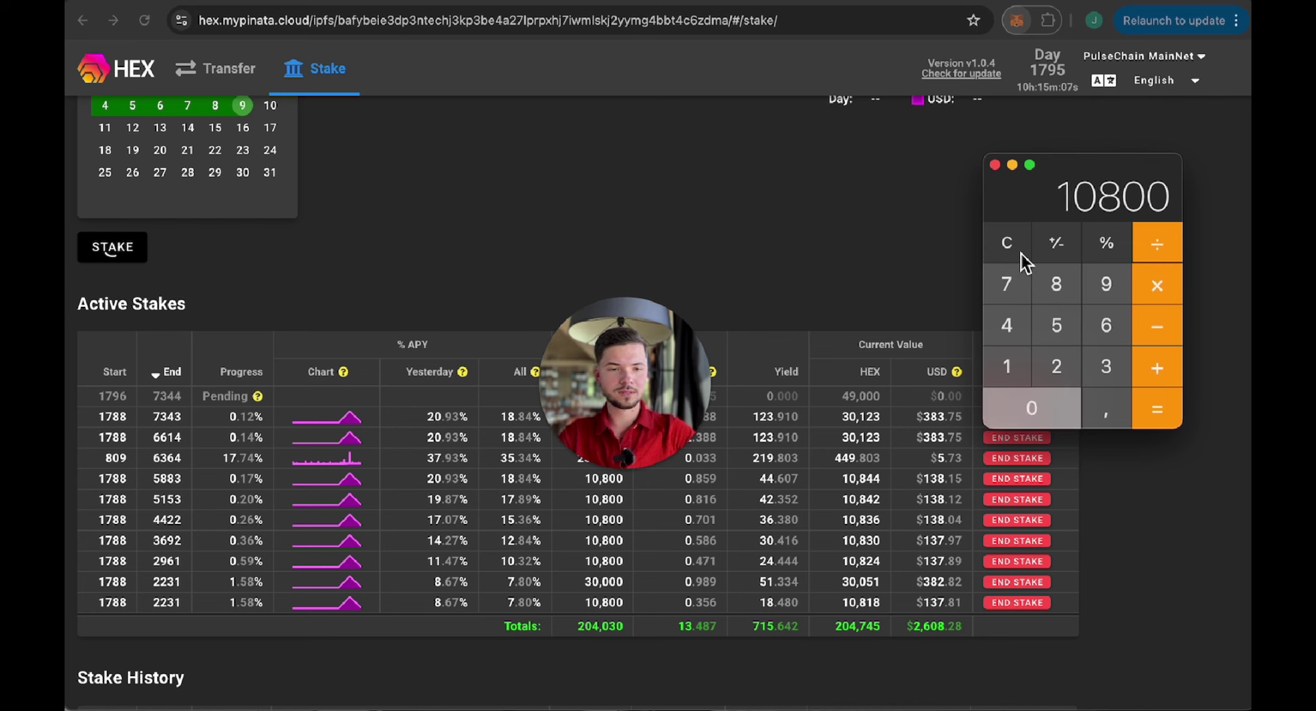
{"action": "key", "text": "Return"}
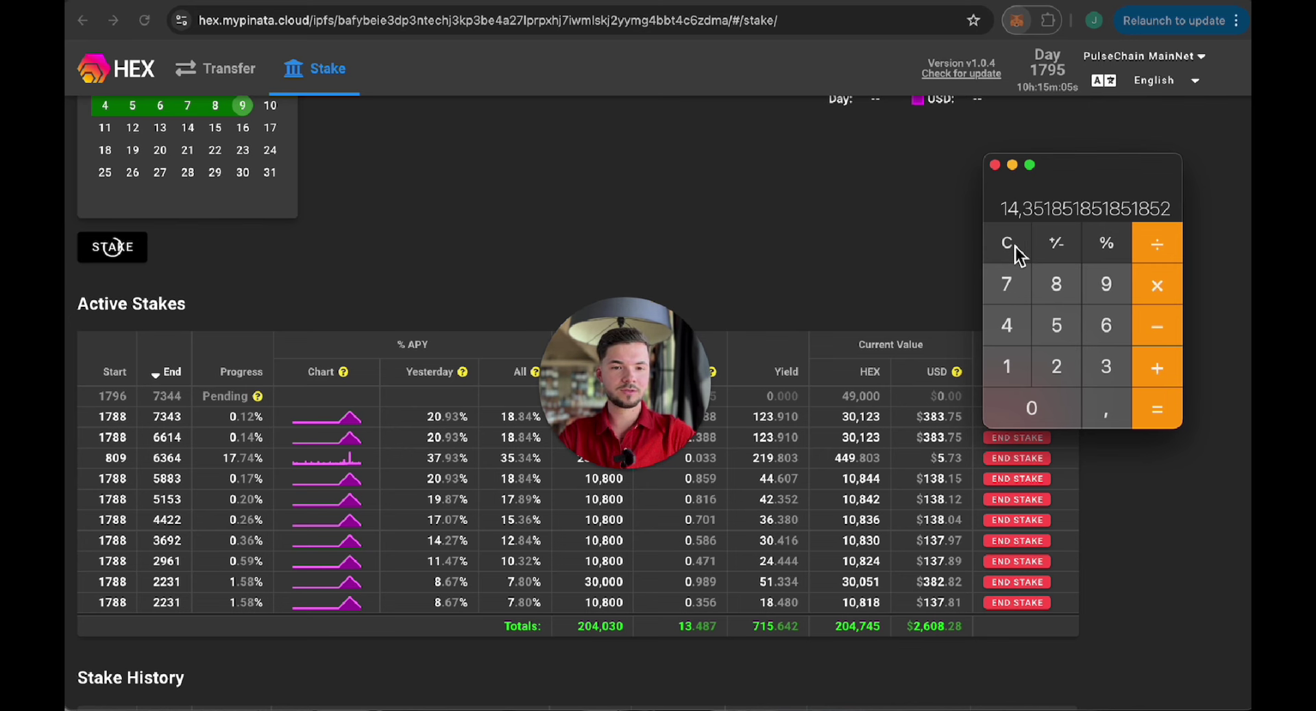
Step: Clear the Calculator and divide 255000 by 14,5 to get the proportional amount for the smaller stakes
{"action": "left_click", "coordinate": [1016, 251]}
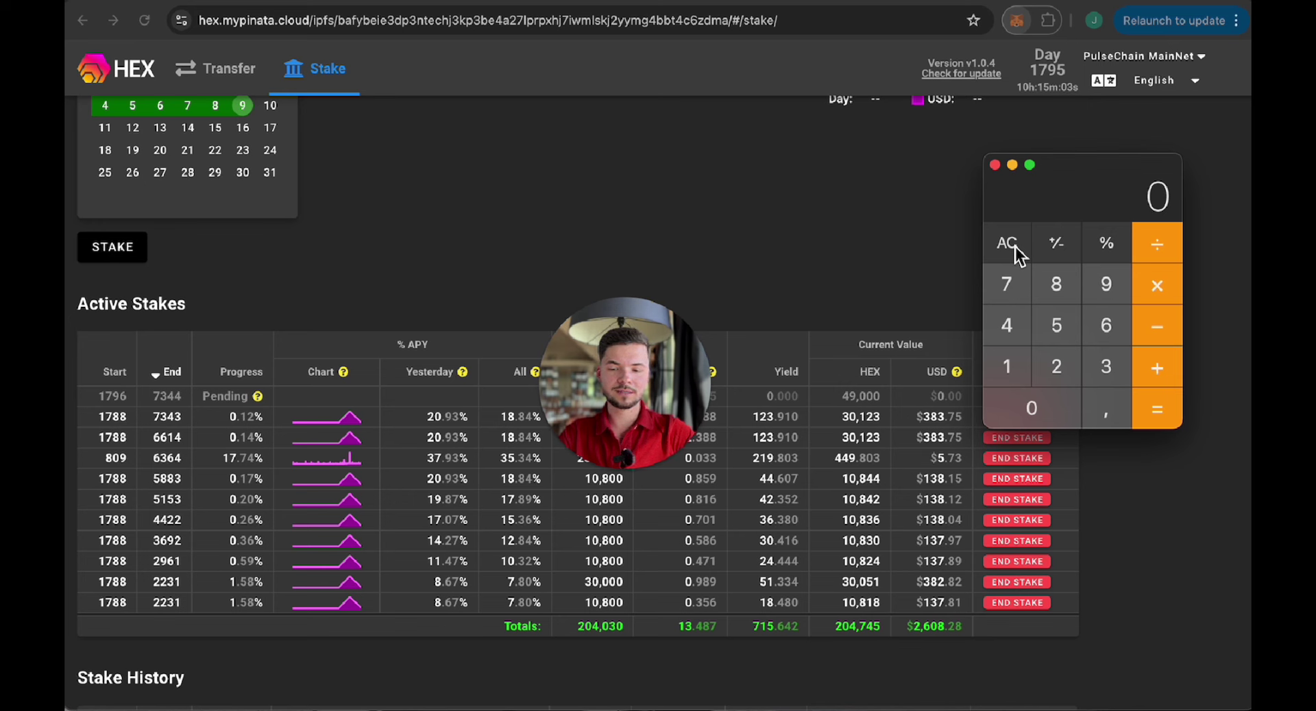
{"action": "type", "text": "255000"}
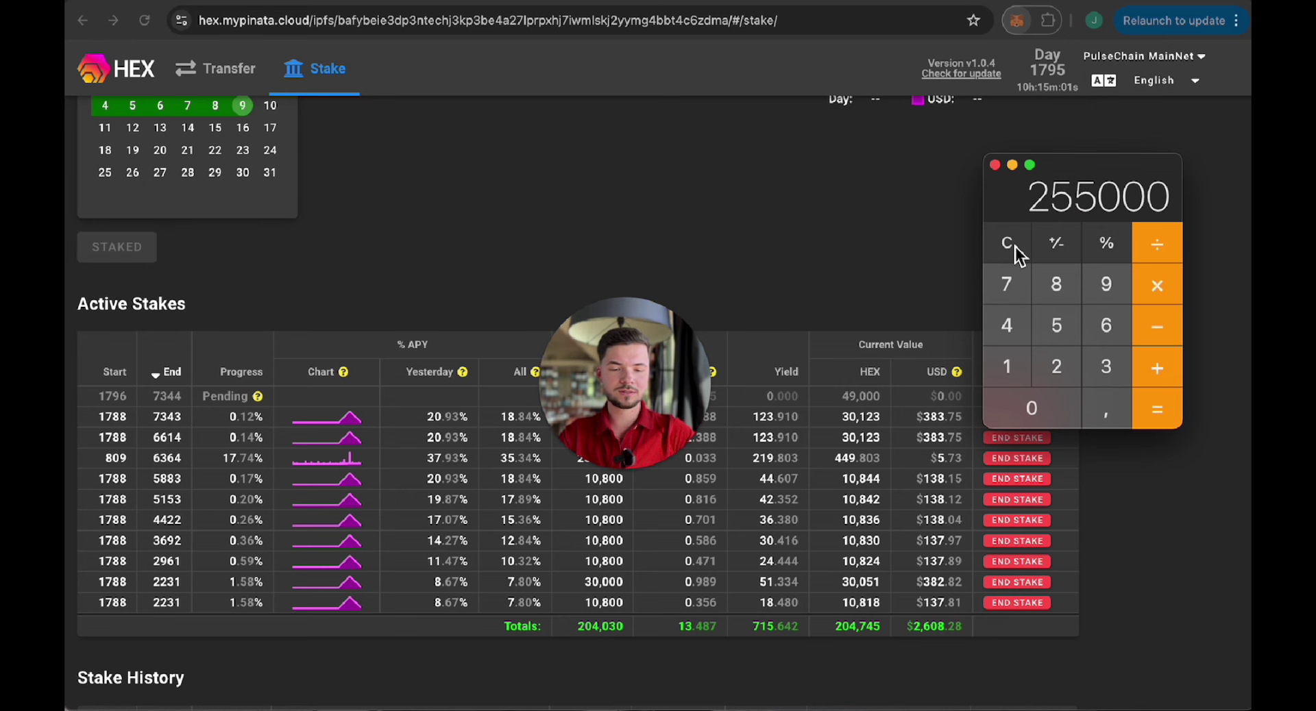
{"action": "key", "text": "slash"}
{"action": "type", "text": "14,5"}
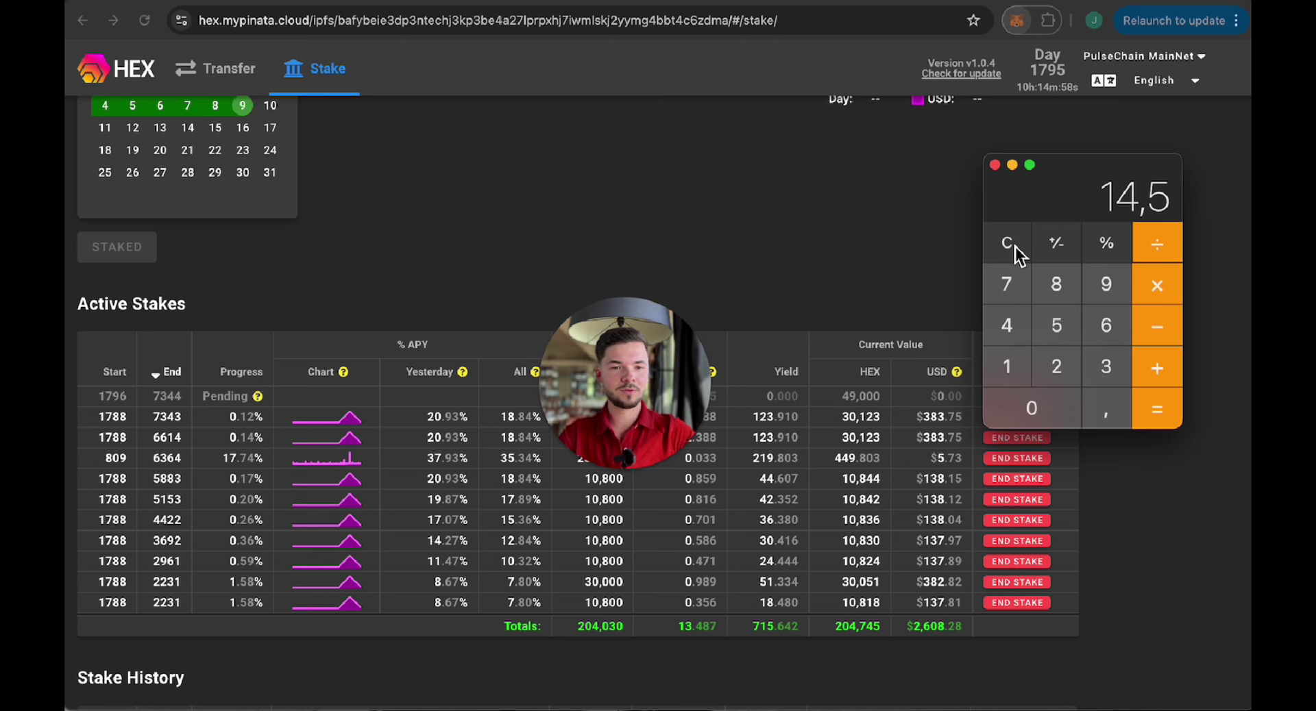
{"action": "key", "text": "Return"}
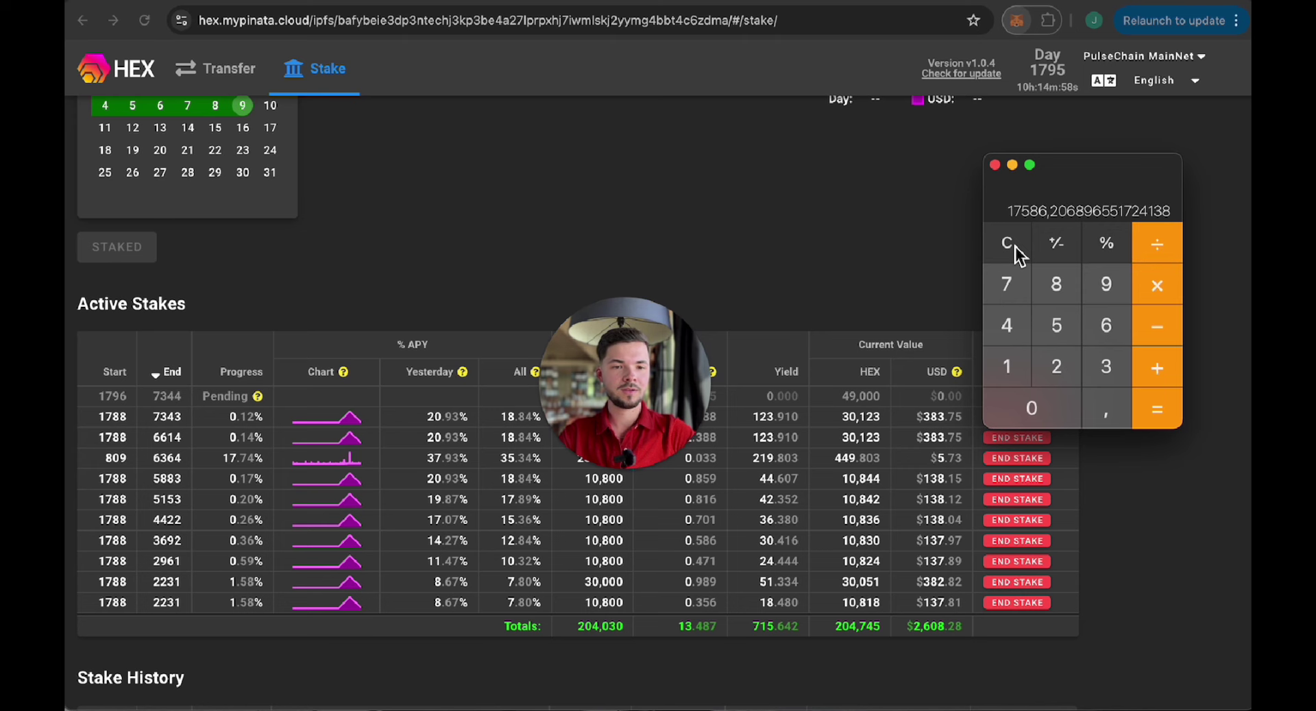
Step: Return to the HEX stake page, dismiss the success notice and set the stake amount to 17600 HEX
{"action": "left_click", "coordinate": [889, 254]}
{"action": "scroll", "coordinate": [890, 254], "scroll_direction": "up", "scroll_amount": 5}
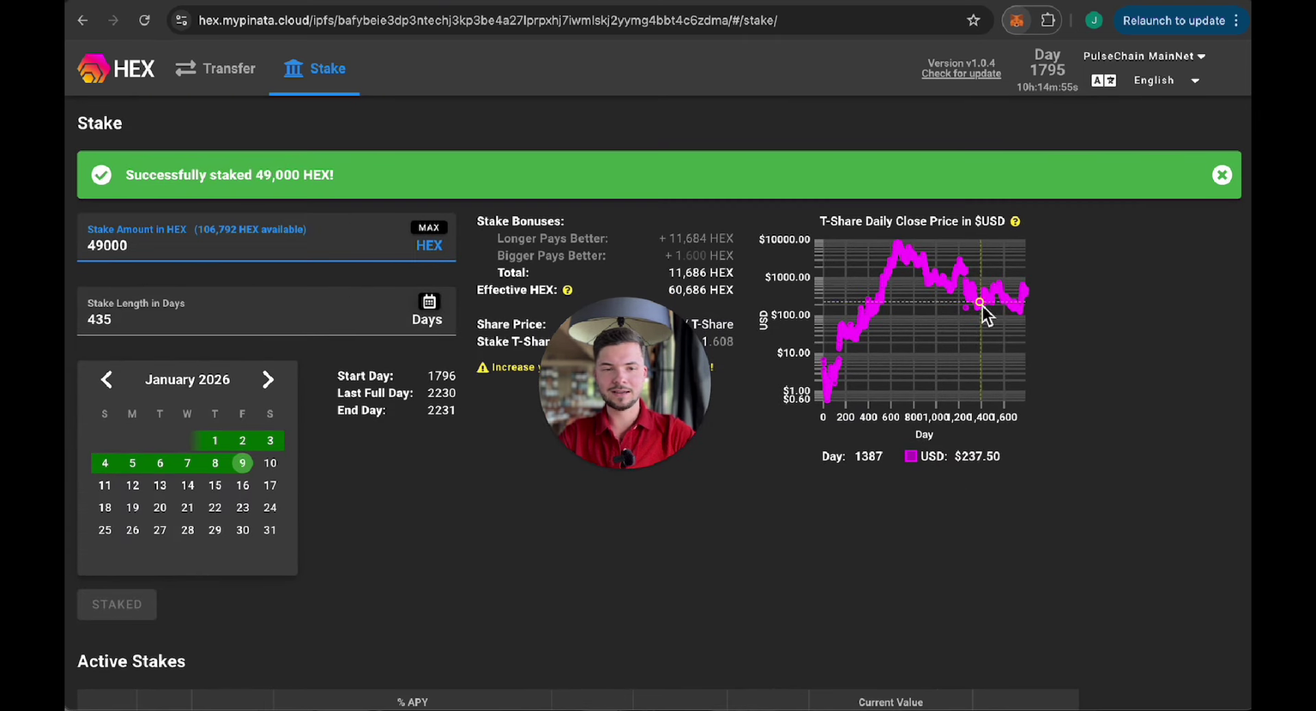
{"action": "left_click", "coordinate": [1224, 175]}
{"action": "left_click", "coordinate": [211, 196]}
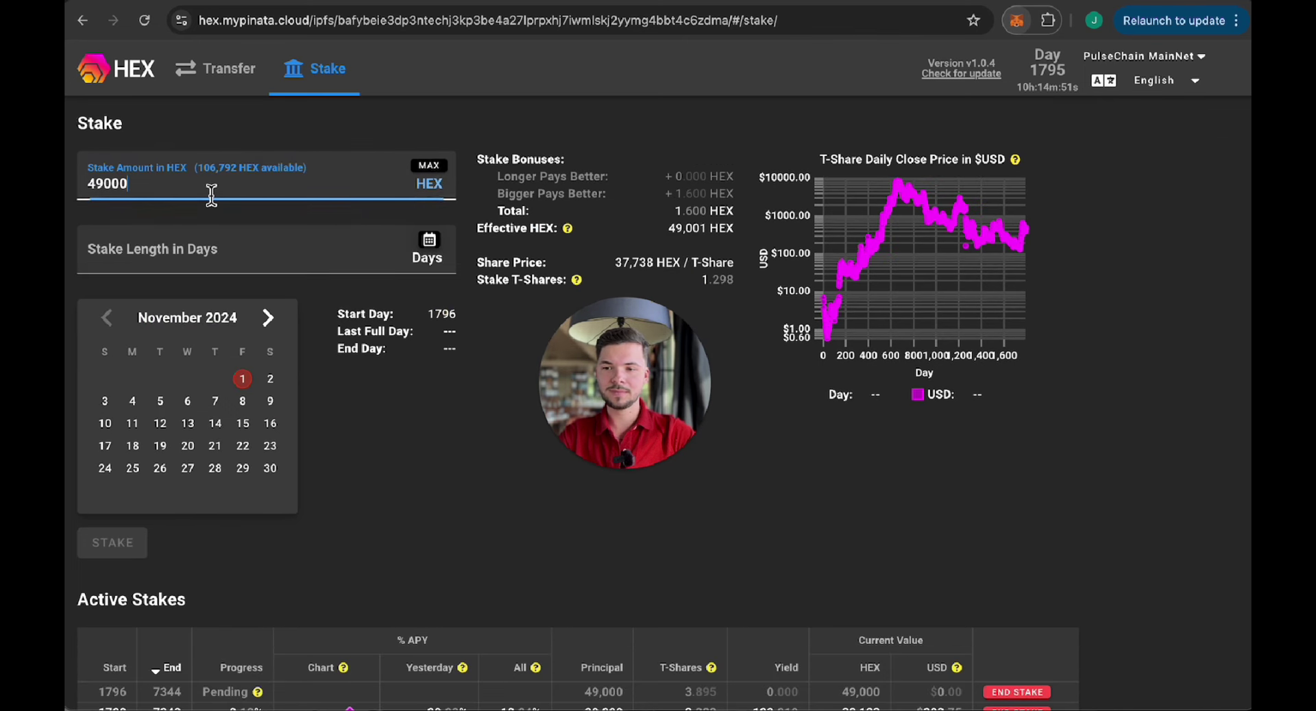
{"action": "type", "text": "1"}
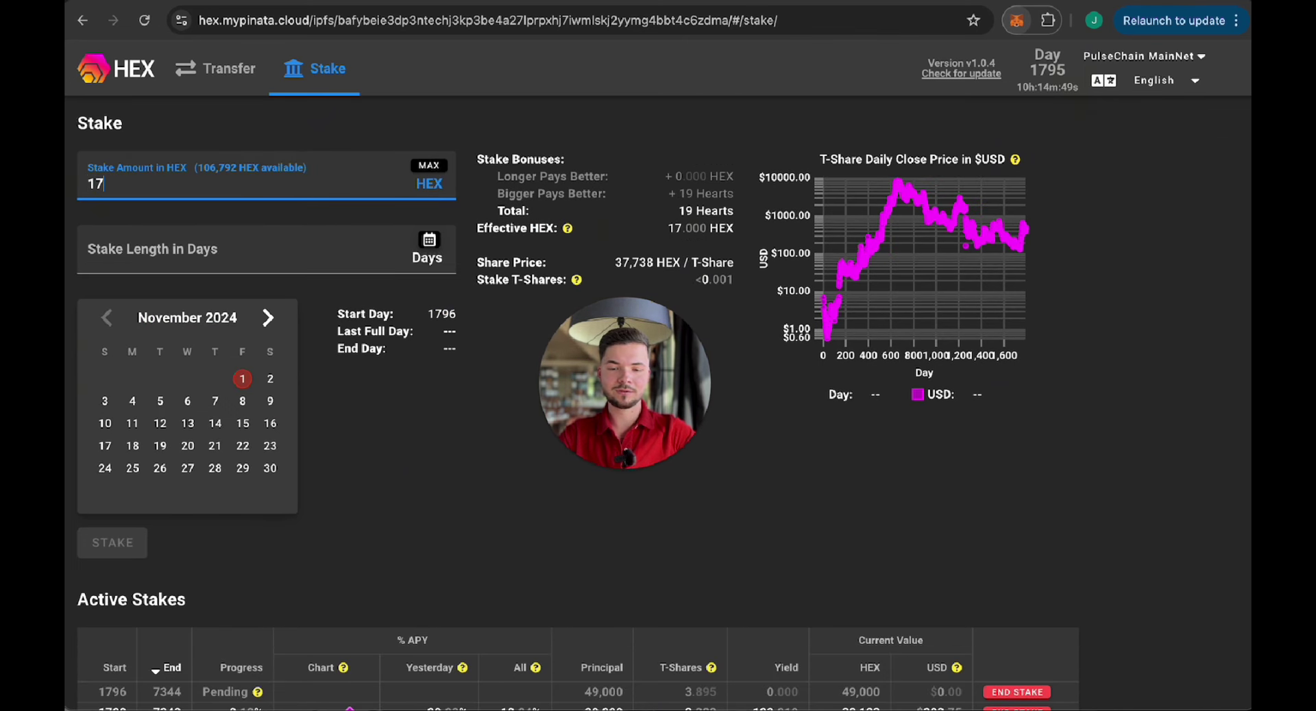
{"action": "type", "text": "7"}
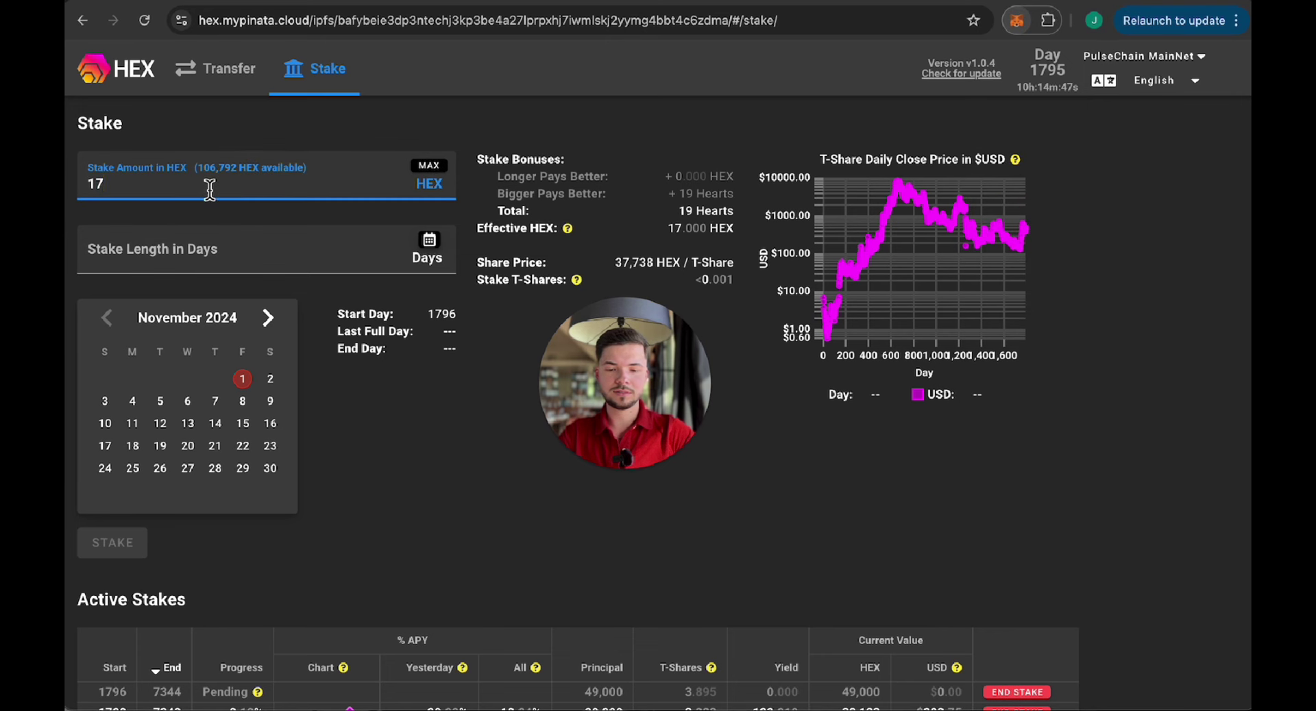
{"action": "type", "text": "60"}
{"action": "left_click", "coordinate": [326, 405]}
Step: Choose January 9, 2036 as the end date of the 17600 HEX stake
{"action": "left_click", "coordinate": [218, 318]}
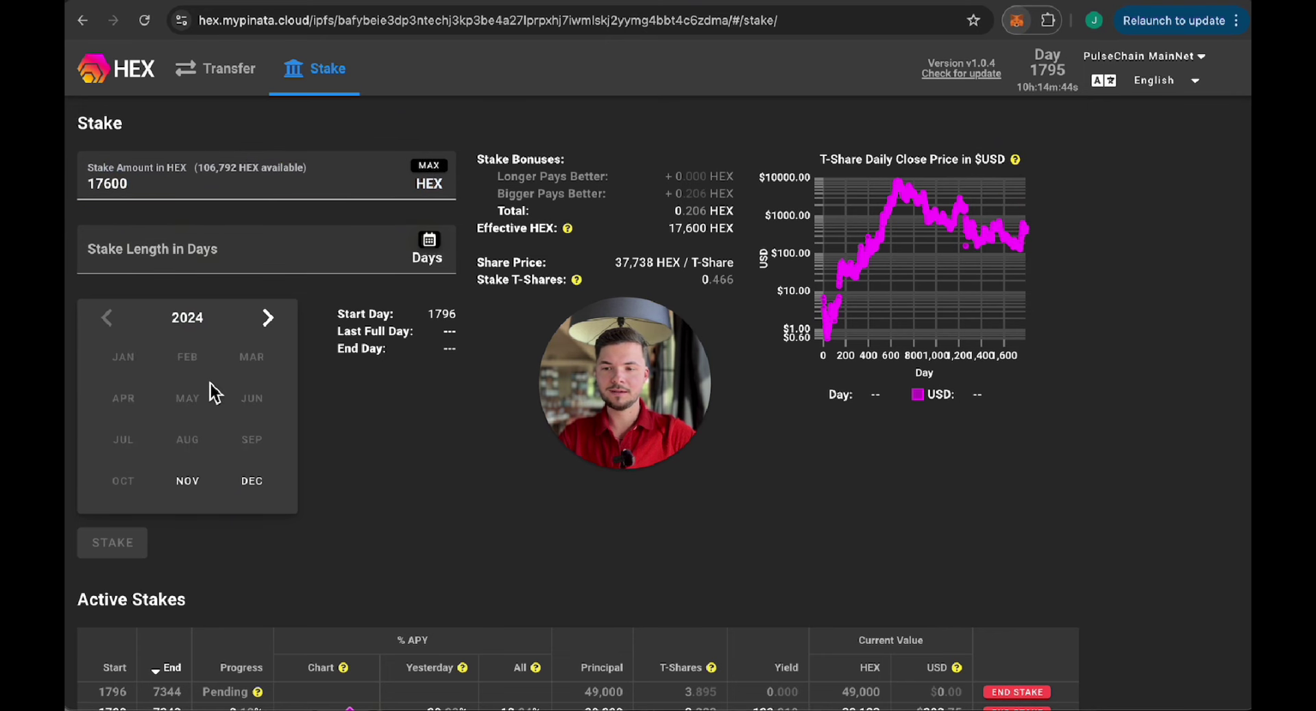
{"action": "left_click", "coordinate": [195, 331]}
{"action": "scroll", "coordinate": [198, 402], "scroll_direction": "up", "scroll_amount": 1}
{"action": "scroll", "coordinate": [198, 402], "scroll_direction": "up", "scroll_amount": 9}
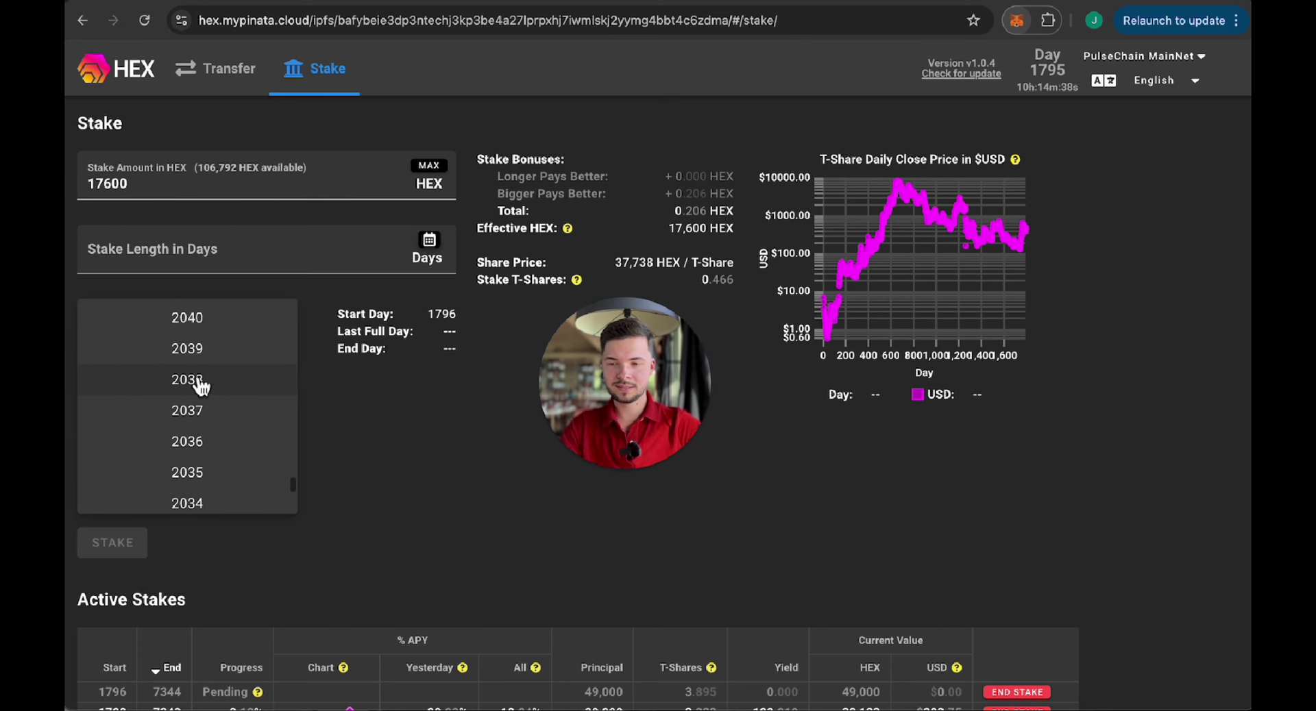
{"action": "scroll", "coordinate": [208, 335], "scroll_direction": "up", "scroll_amount": 1}
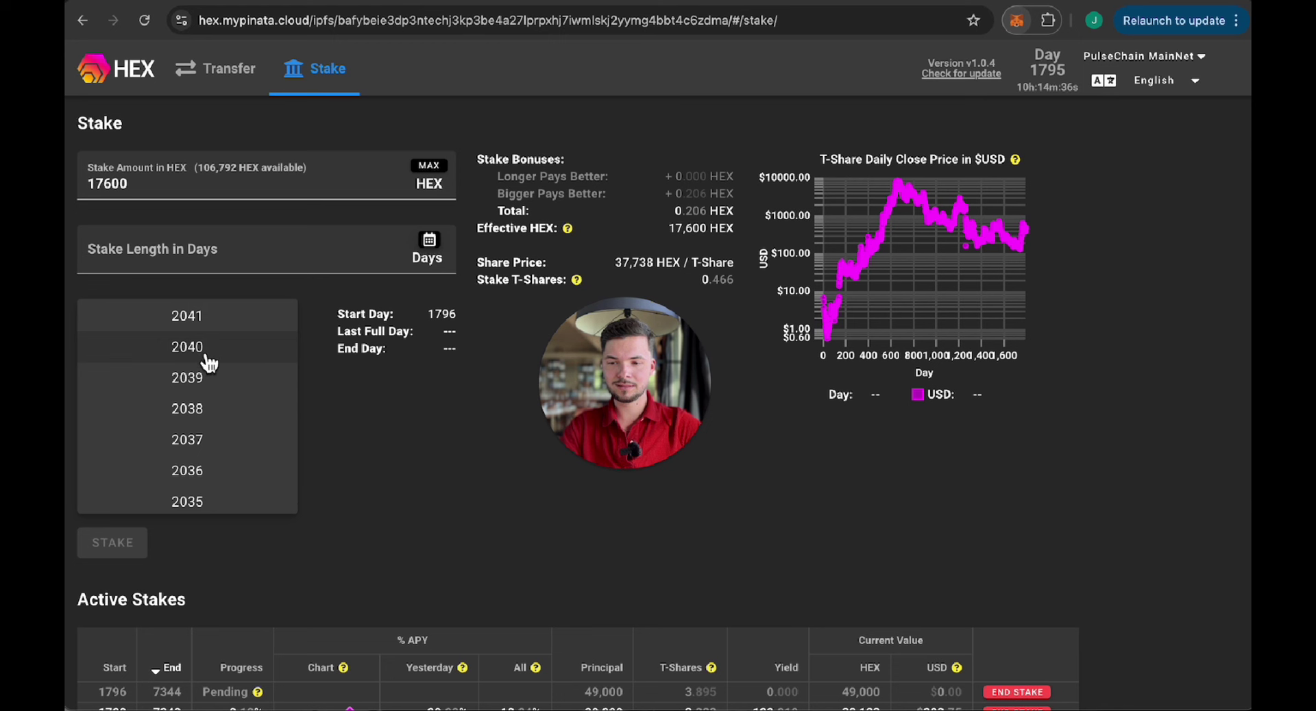
{"action": "left_click", "coordinate": [204, 480]}
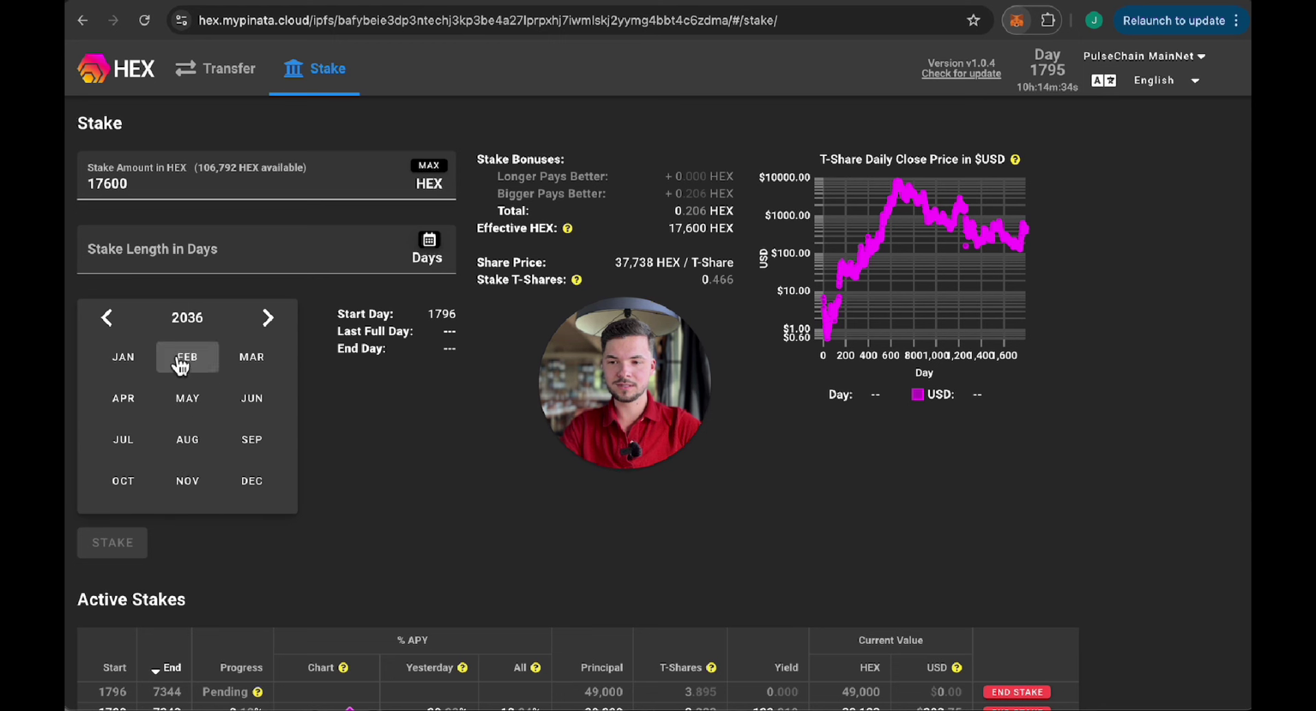
{"action": "left_click", "coordinate": [142, 367]}
{"action": "left_click", "coordinate": [187, 401]}
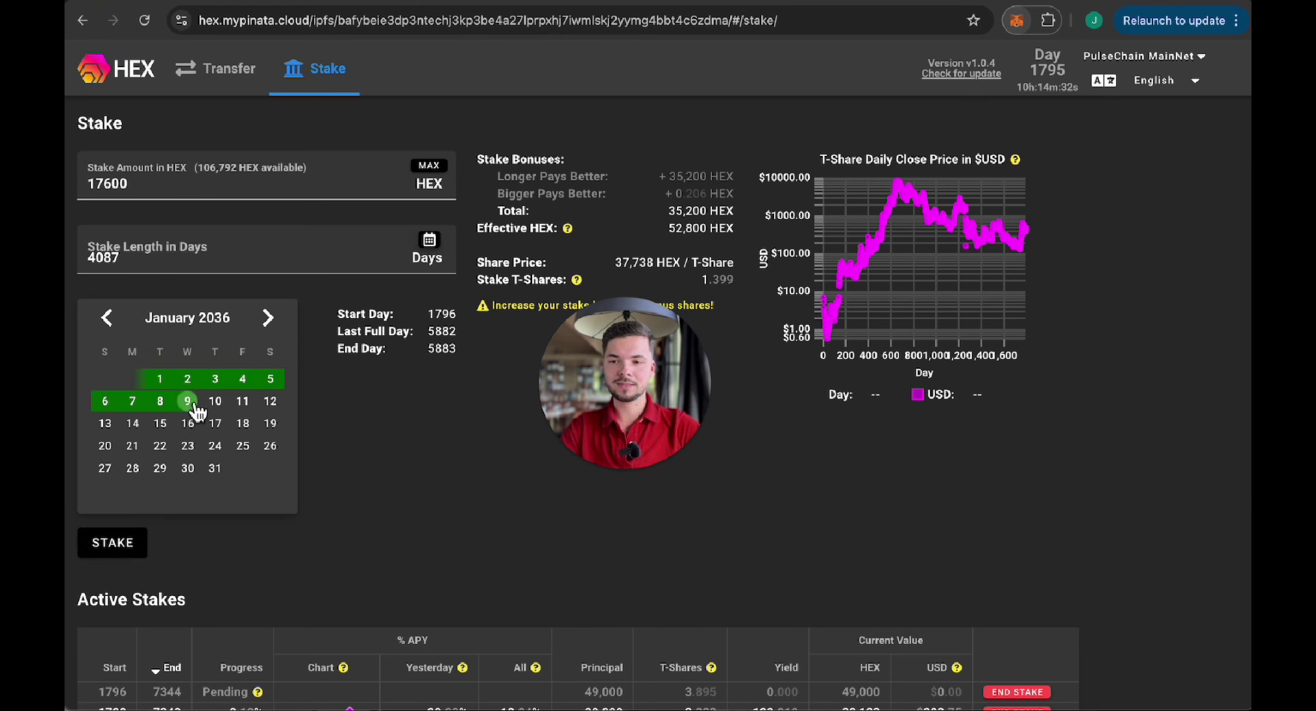
Step: Start the 4087-day stake of 17600 HEX and approve its transaction in the wallet, closing the success notice
{"action": "left_click", "coordinate": [140, 545]}
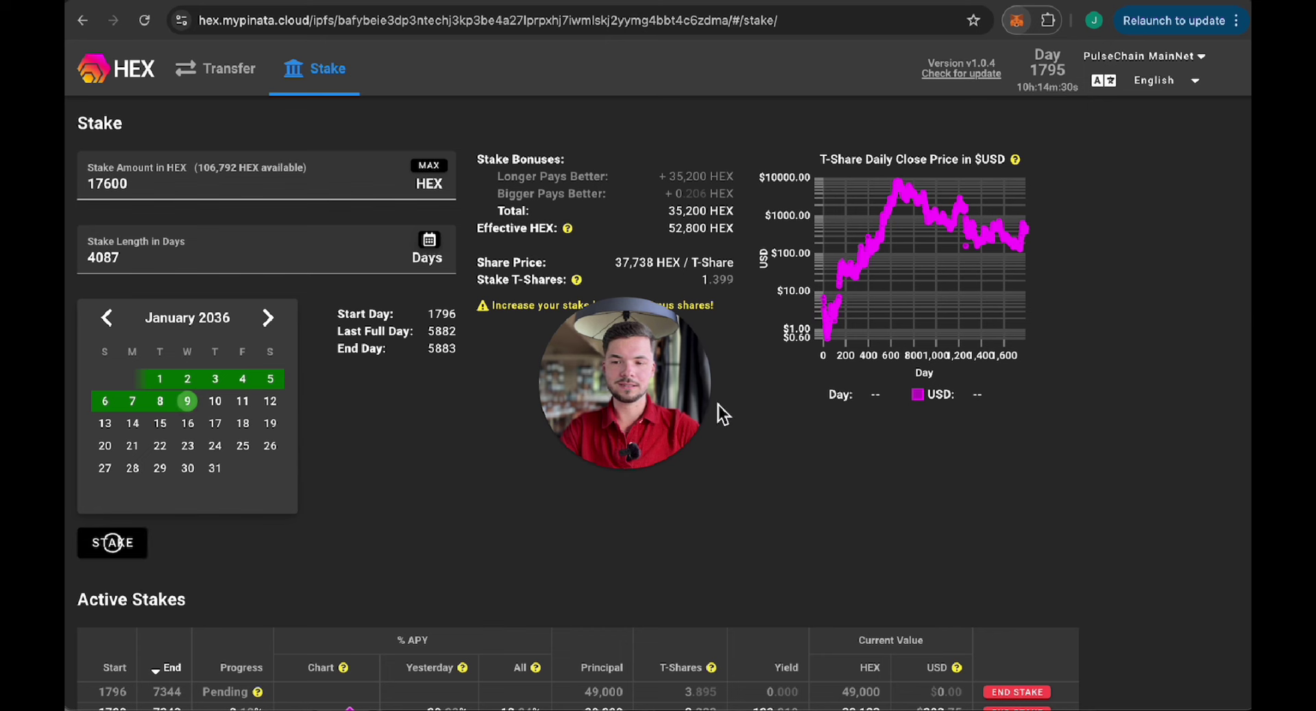
{"action": "left_click", "coordinate": [1139, 468]}
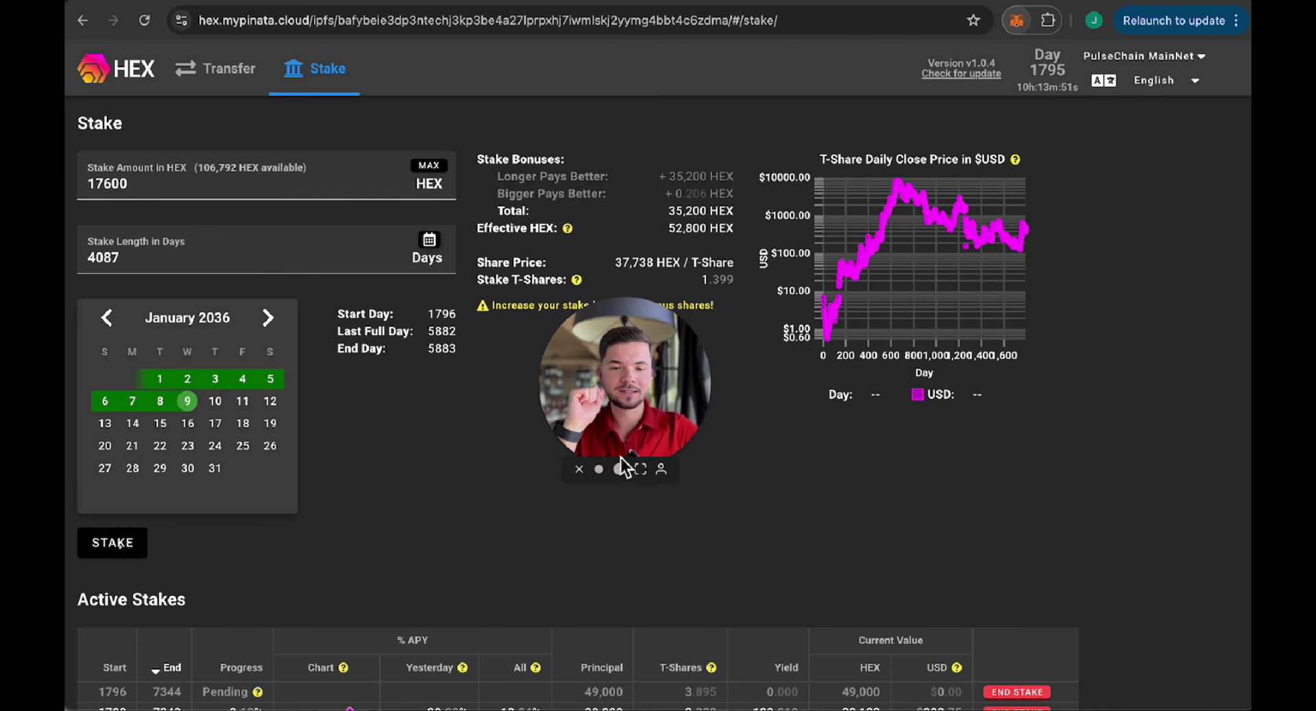
{"action": "left_click", "coordinate": [619, 467]}
{"action": "left_click_drag", "start_coordinate": [656, 352], "coordinate": [988, 374]}
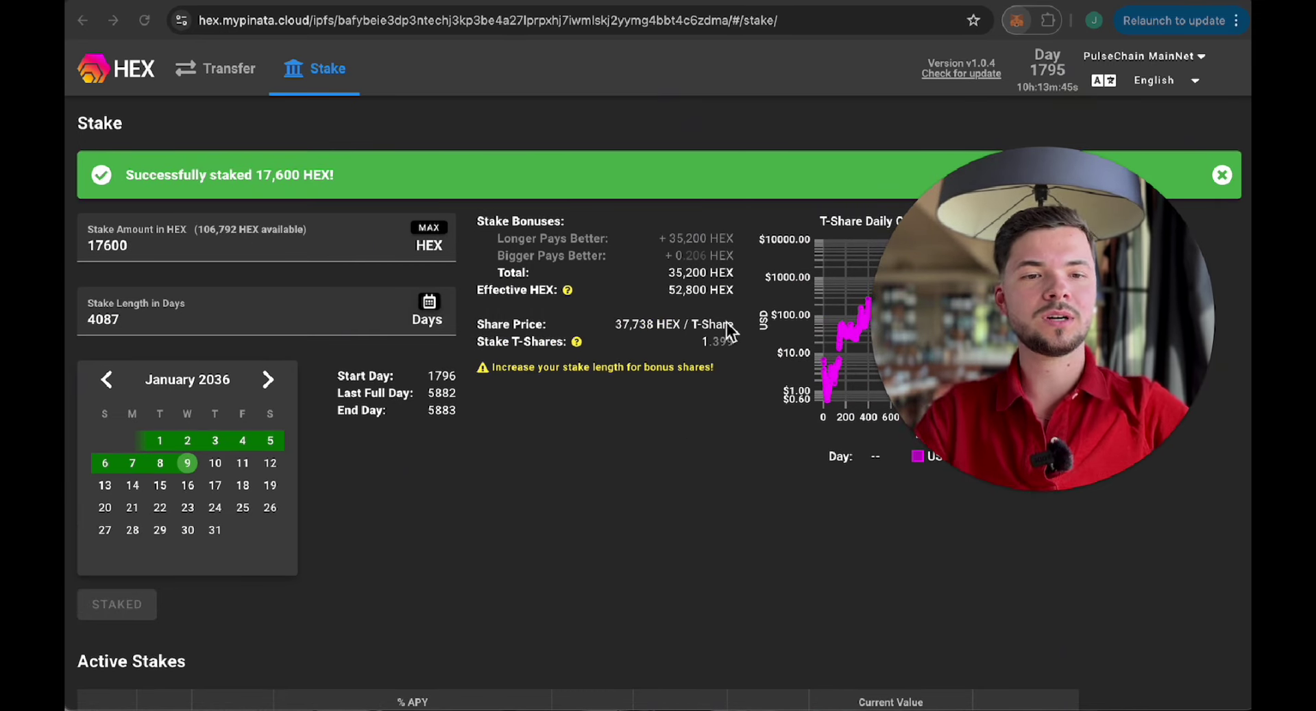
{"action": "left_click", "coordinate": [1221, 180]}
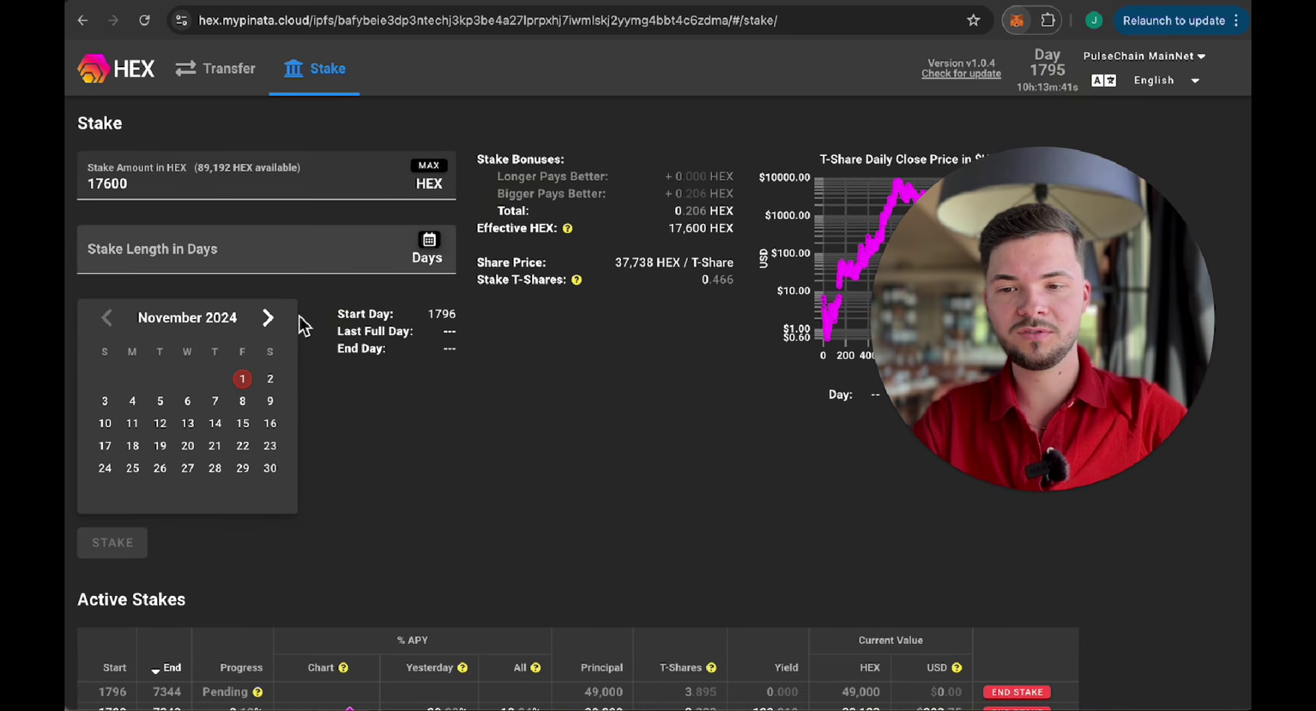
Step: Choose January 9, 2034 as the end date of the next 17600 HEX stake
{"action": "left_click", "coordinate": [213, 336]}
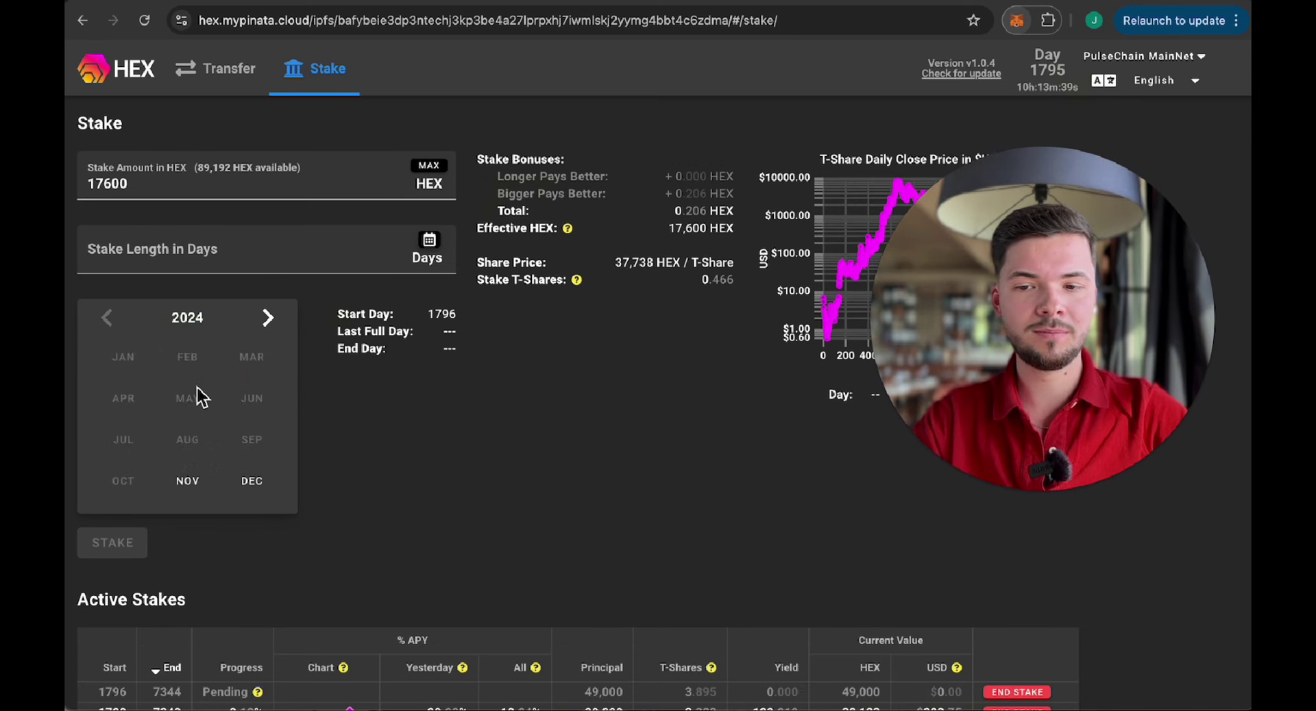
{"action": "left_click", "coordinate": [192, 332]}
{"action": "scroll", "coordinate": [192, 343], "scroll_direction": "up", "scroll_amount": 3}
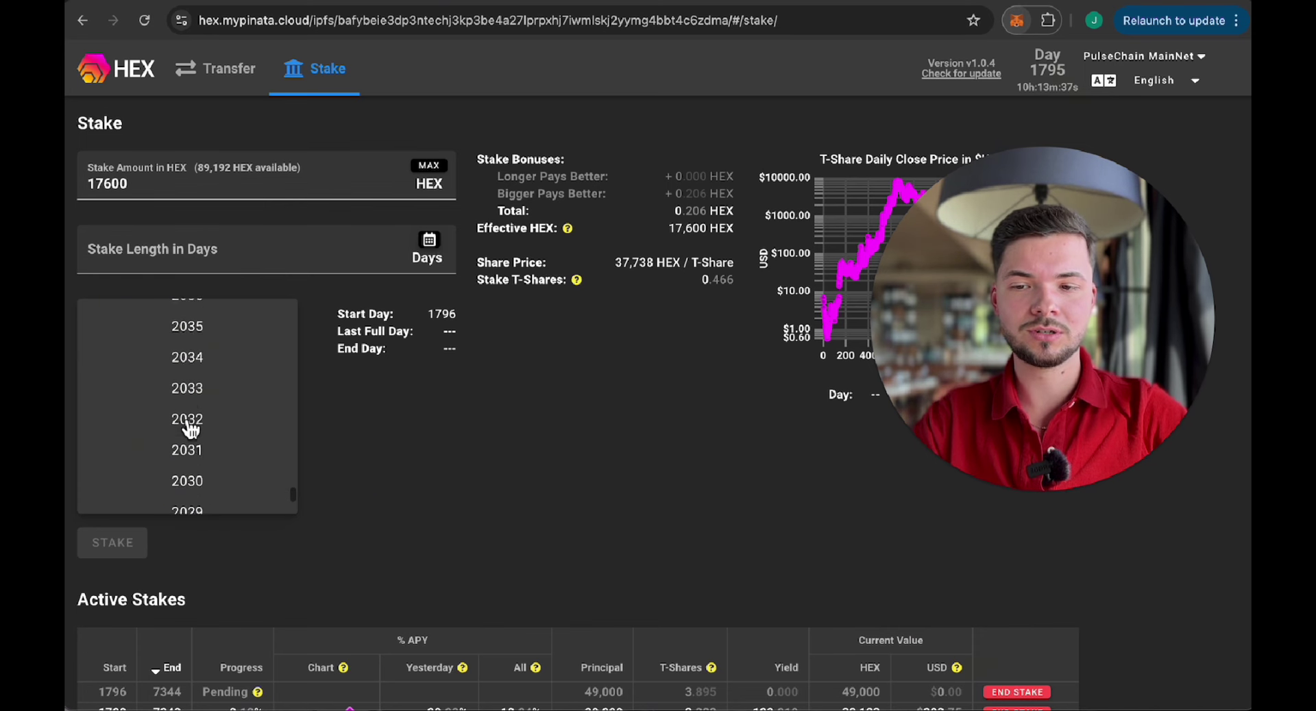
{"action": "scroll", "coordinate": [206, 356], "scroll_direction": "up", "scroll_amount": 1}
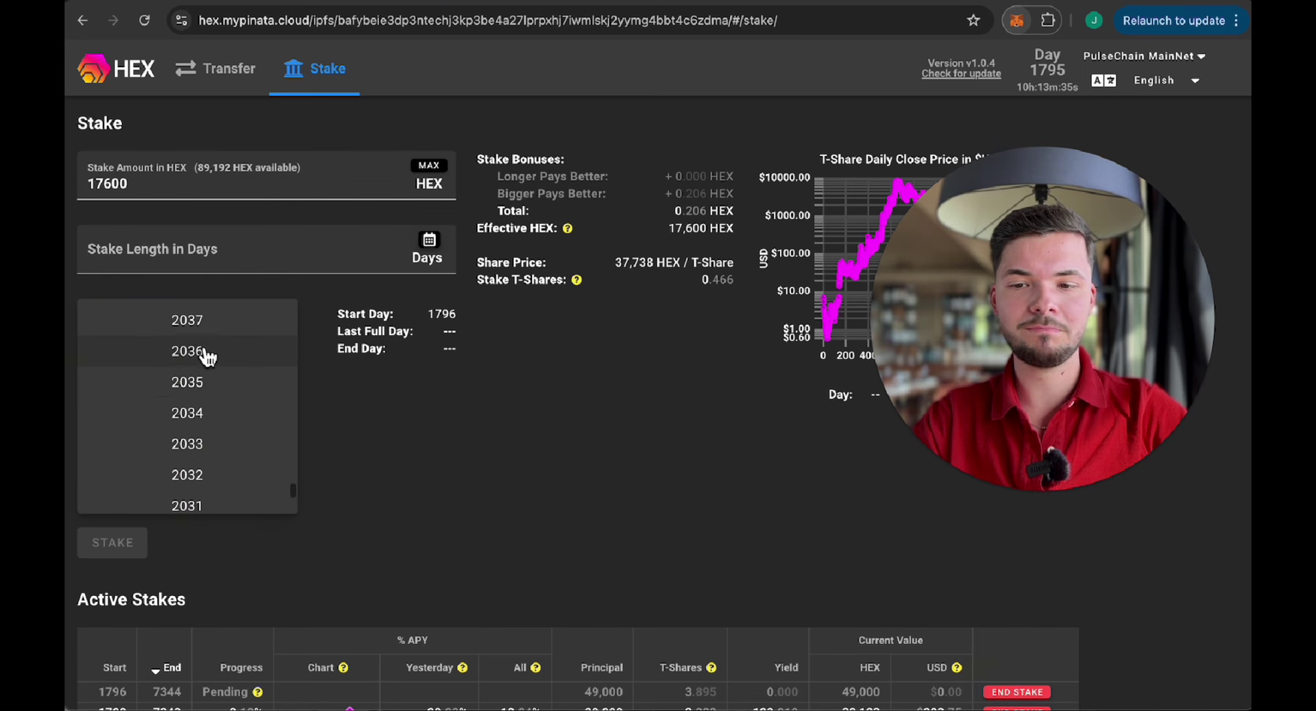
{"action": "left_click", "coordinate": [206, 418]}
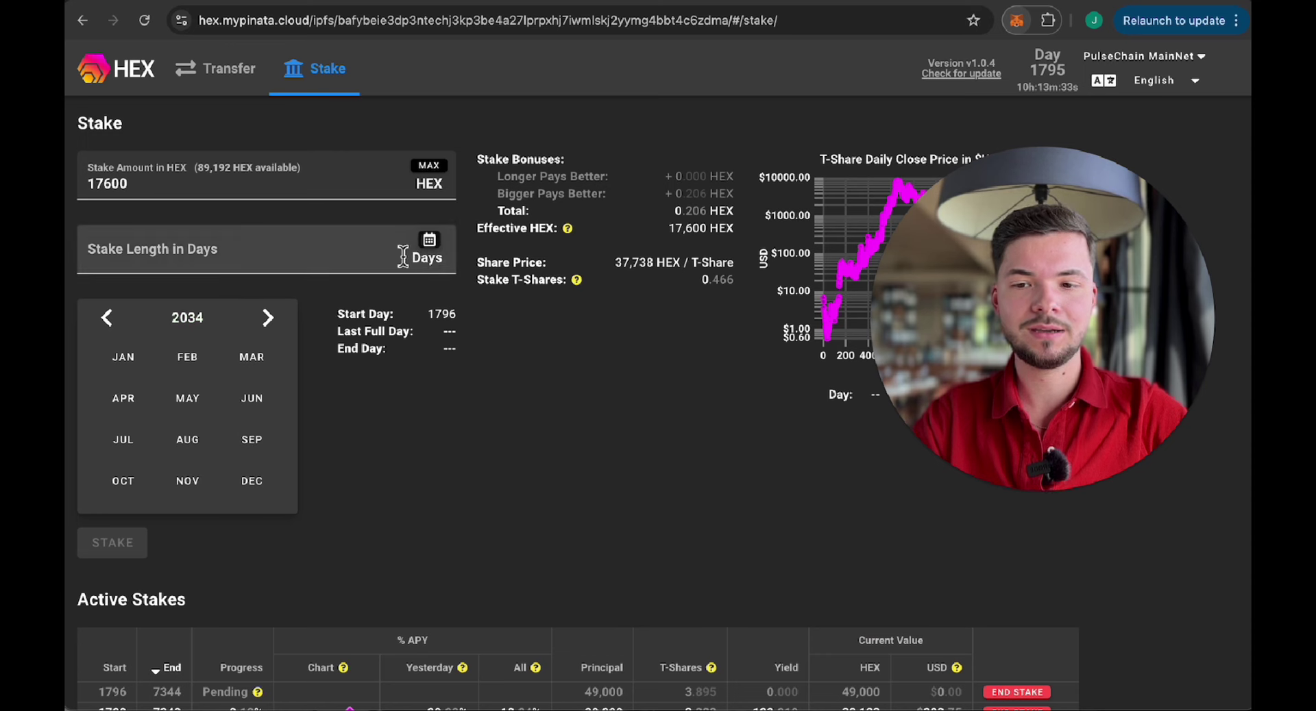
{"action": "left_click", "coordinate": [129, 362]}
{"action": "left_click", "coordinate": [133, 401]}
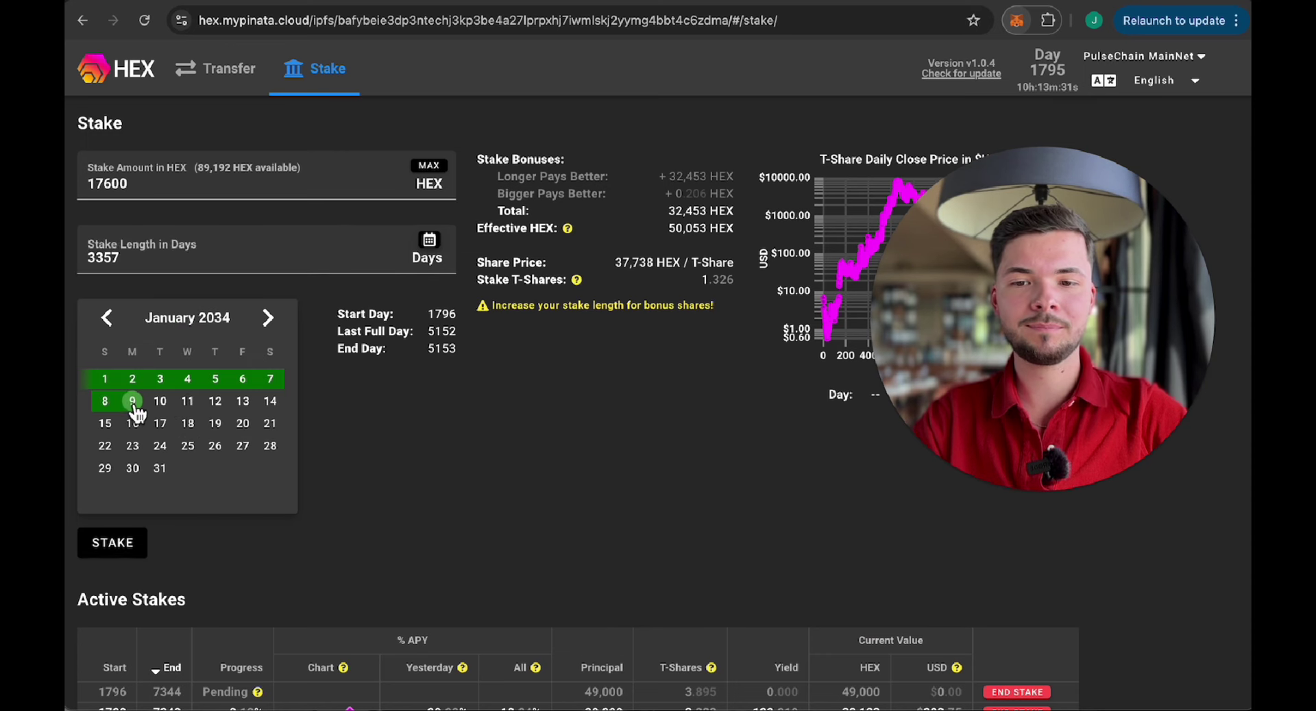
Step: Start the 3357-day stake of 17600 HEX and approve its transaction in the wallet, closing the success notice
{"action": "scroll", "coordinate": [508, 455], "scroll_direction": "down", "scroll_amount": 1}
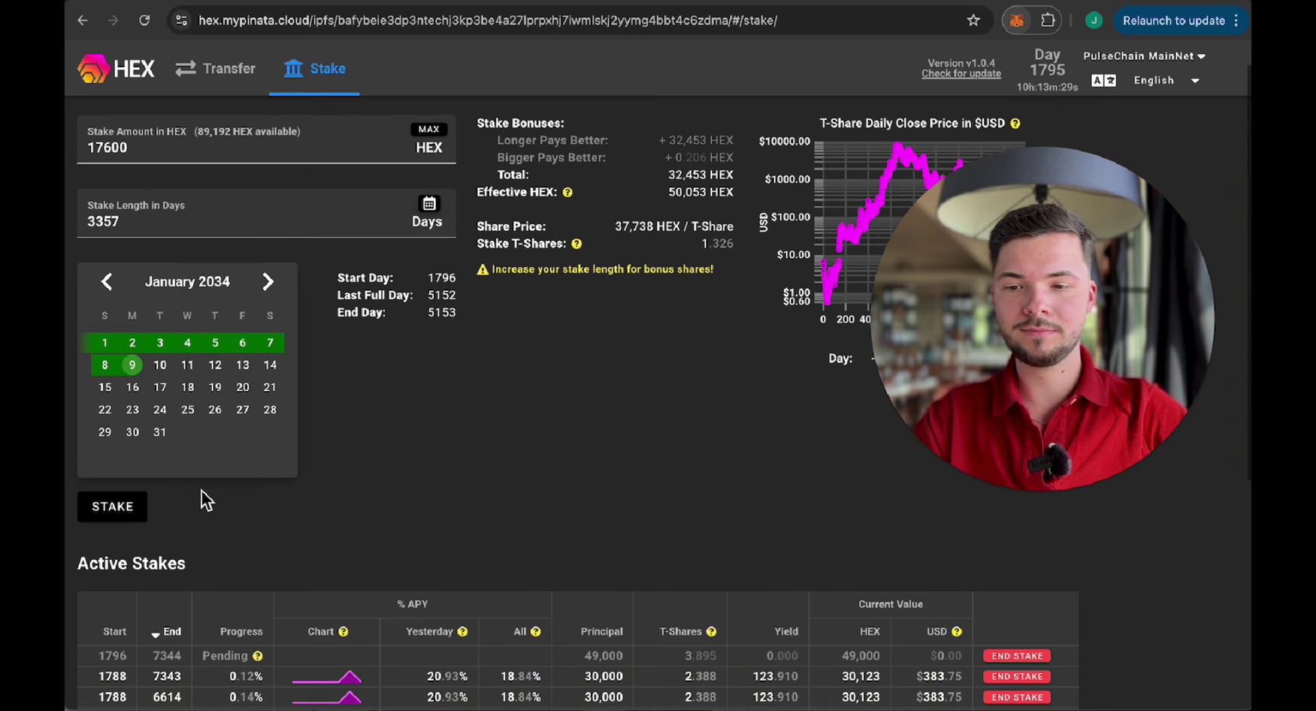
{"action": "left_click", "coordinate": [138, 505]}
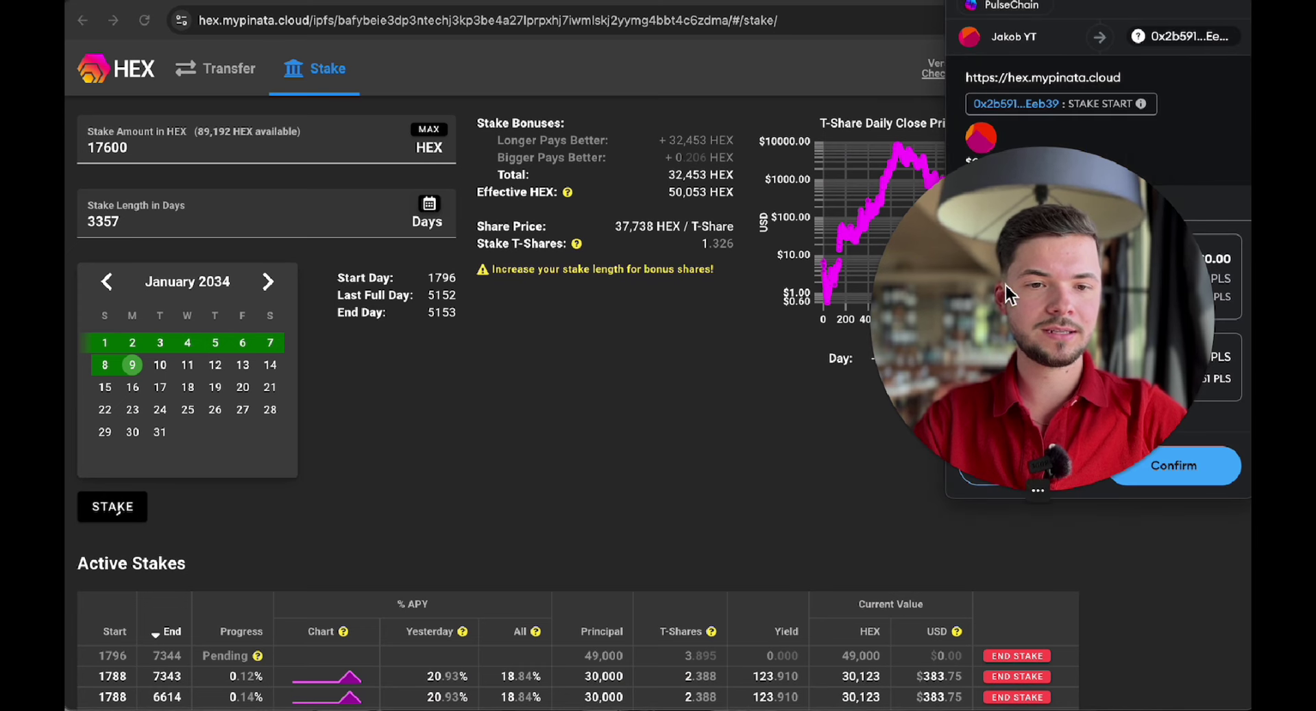
{"action": "left_click", "coordinate": [1138, 466]}
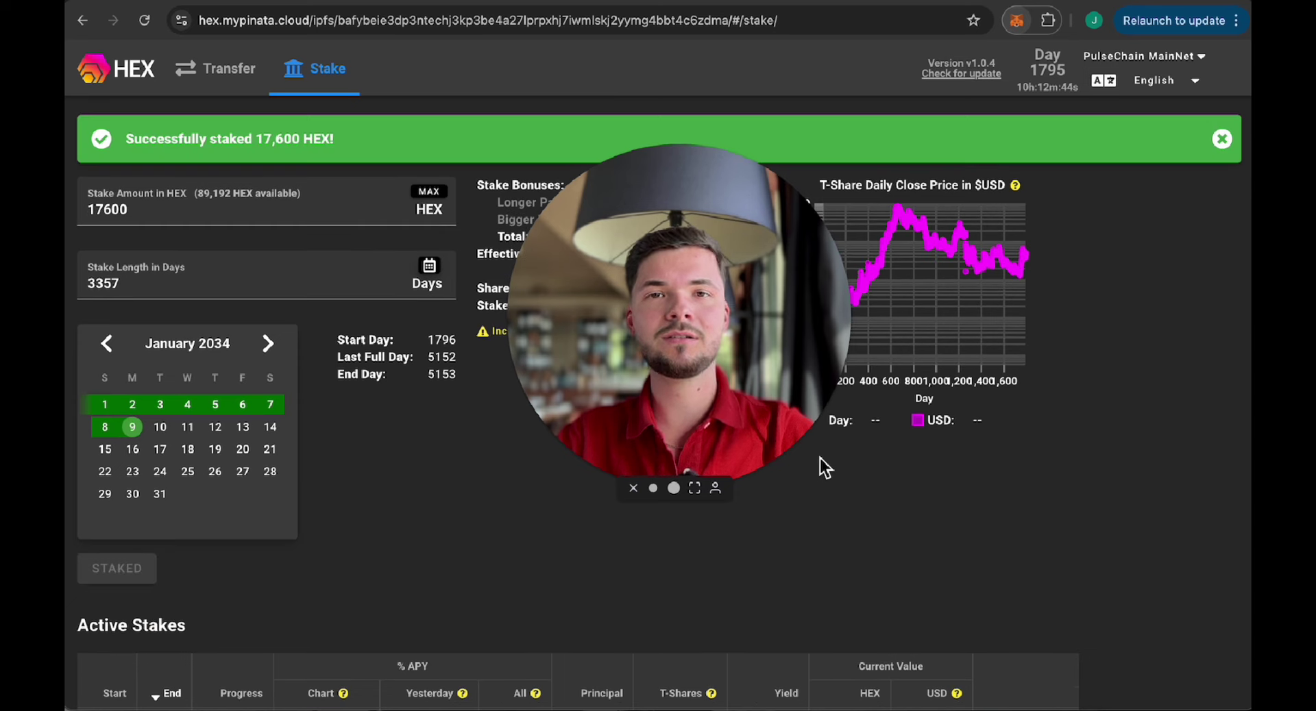
{"action": "left_click", "coordinate": [1222, 140]}
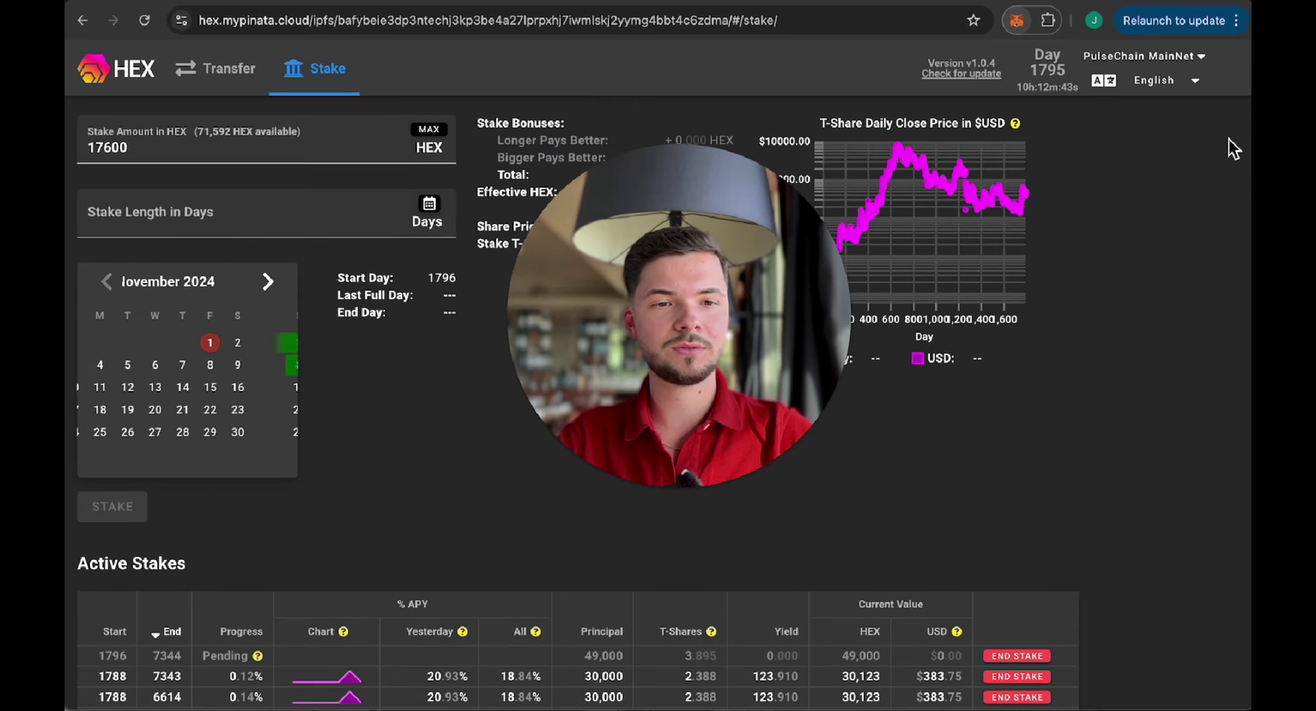
Step: Choose January 9, 2032 as the end date of the next 17600 HEX stake
{"action": "left_click", "coordinate": [218, 286]}
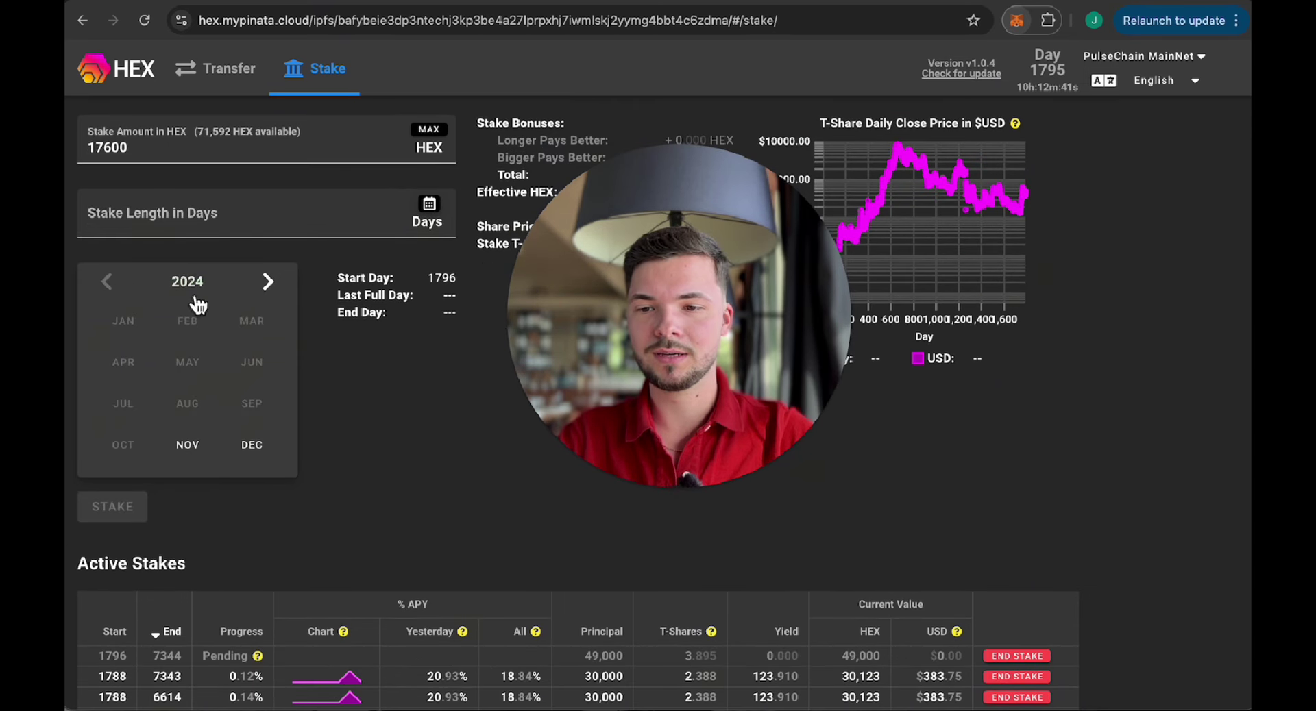
{"action": "left_click", "coordinate": [194, 288]}
{"action": "scroll", "coordinate": [198, 403], "scroll_direction": "up", "scroll_amount": 2}
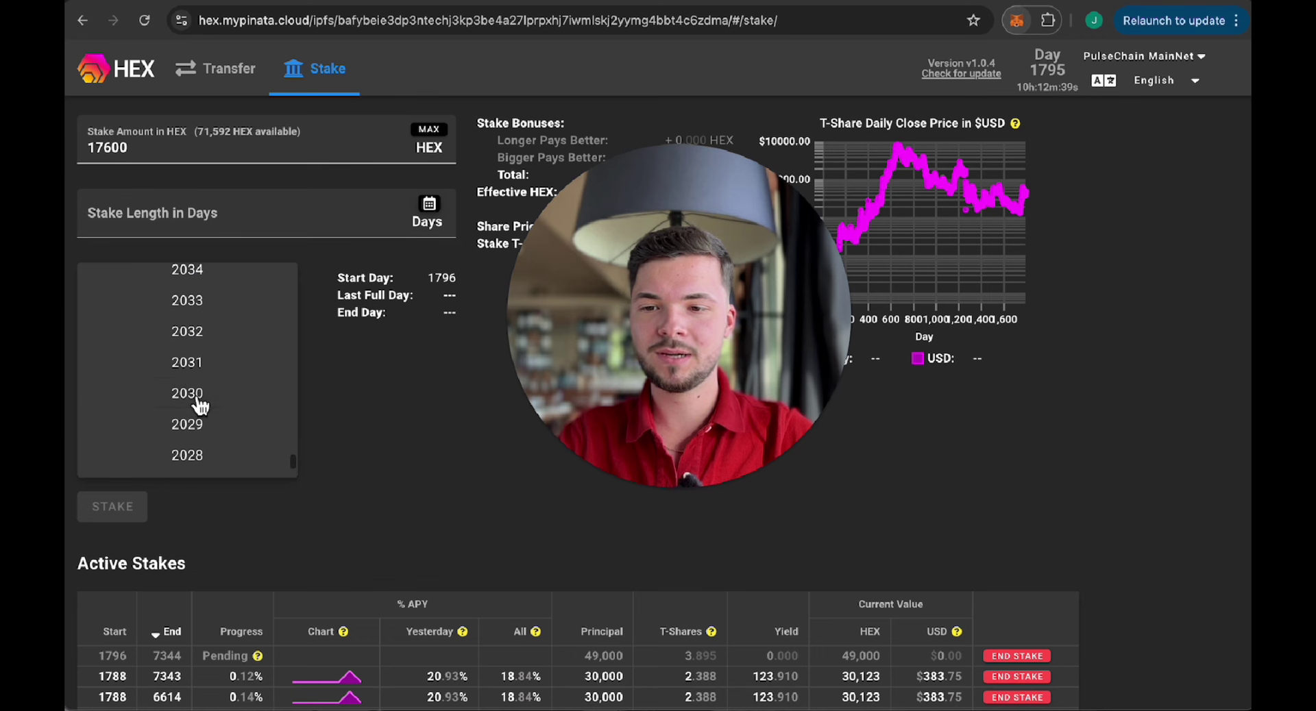
{"action": "left_click", "coordinate": [204, 336]}
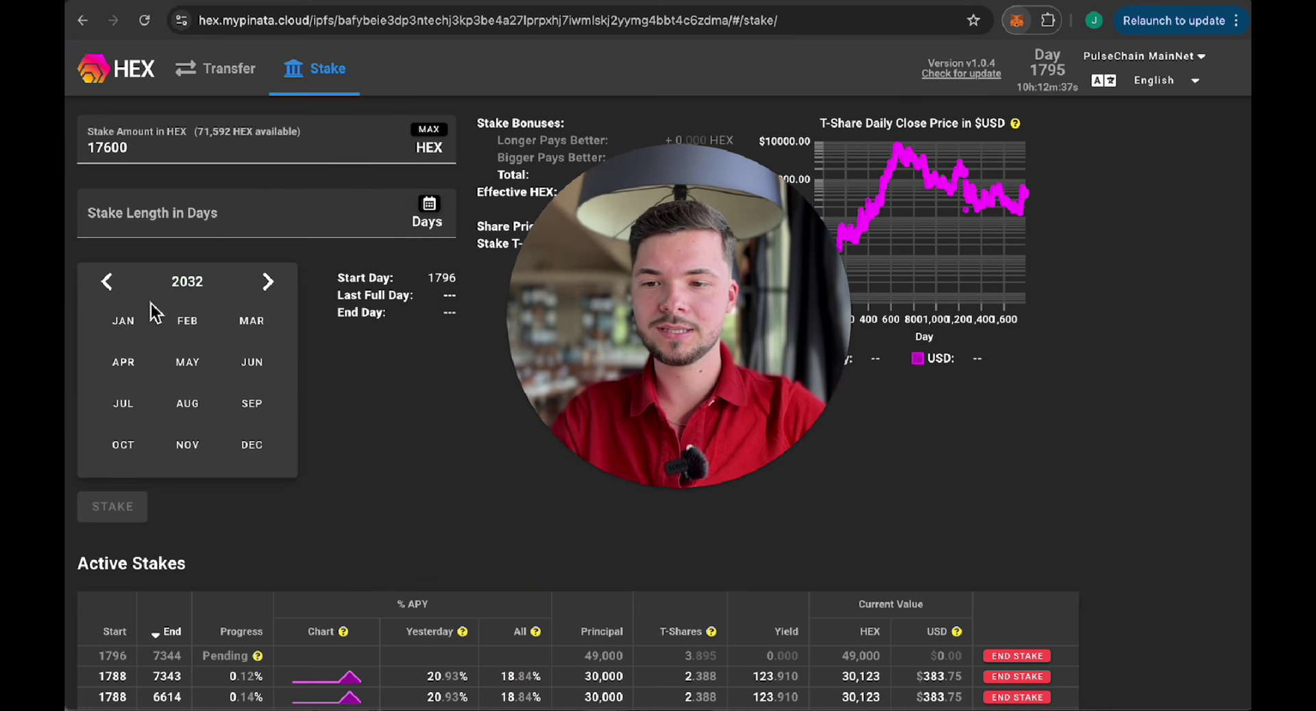
{"action": "left_click", "coordinate": [131, 322]}
{"action": "left_click", "coordinate": [242, 368]}
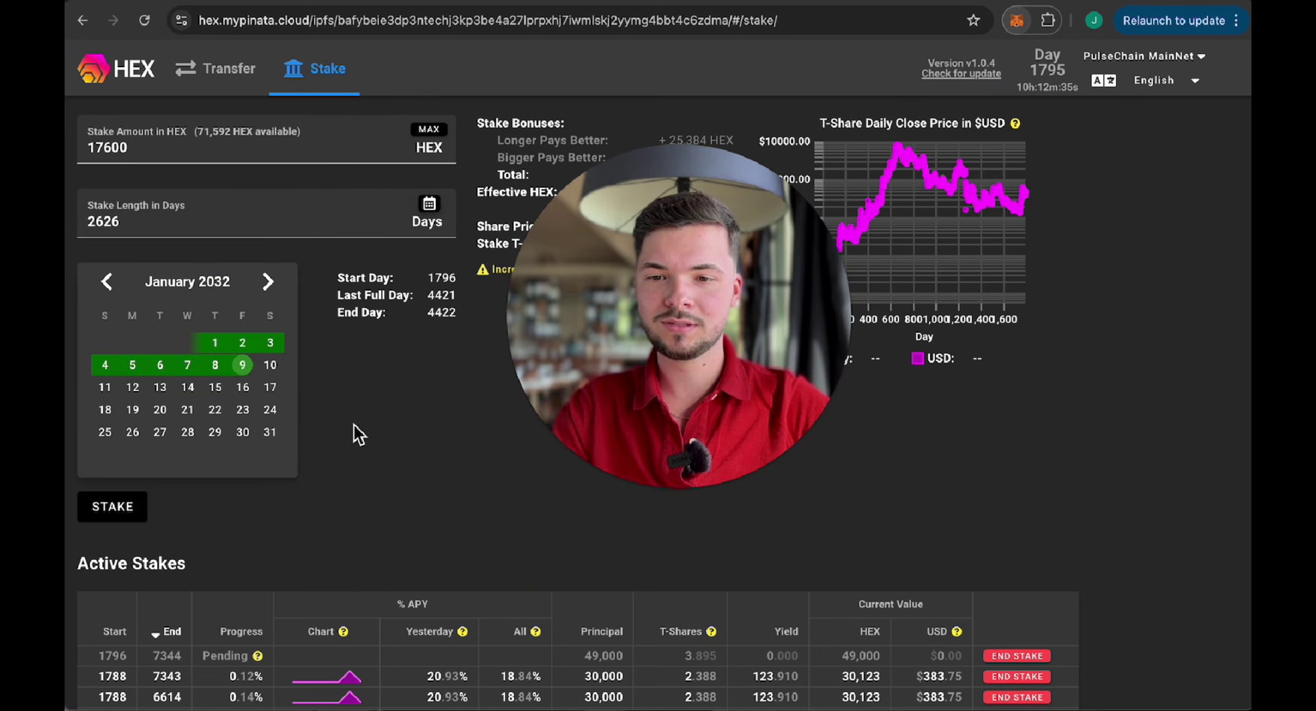
Step: Start the 2626-day stake of 17600 HEX and approve its transaction in the wallet, closing the success notice
{"action": "left_click", "coordinate": [122, 517]}
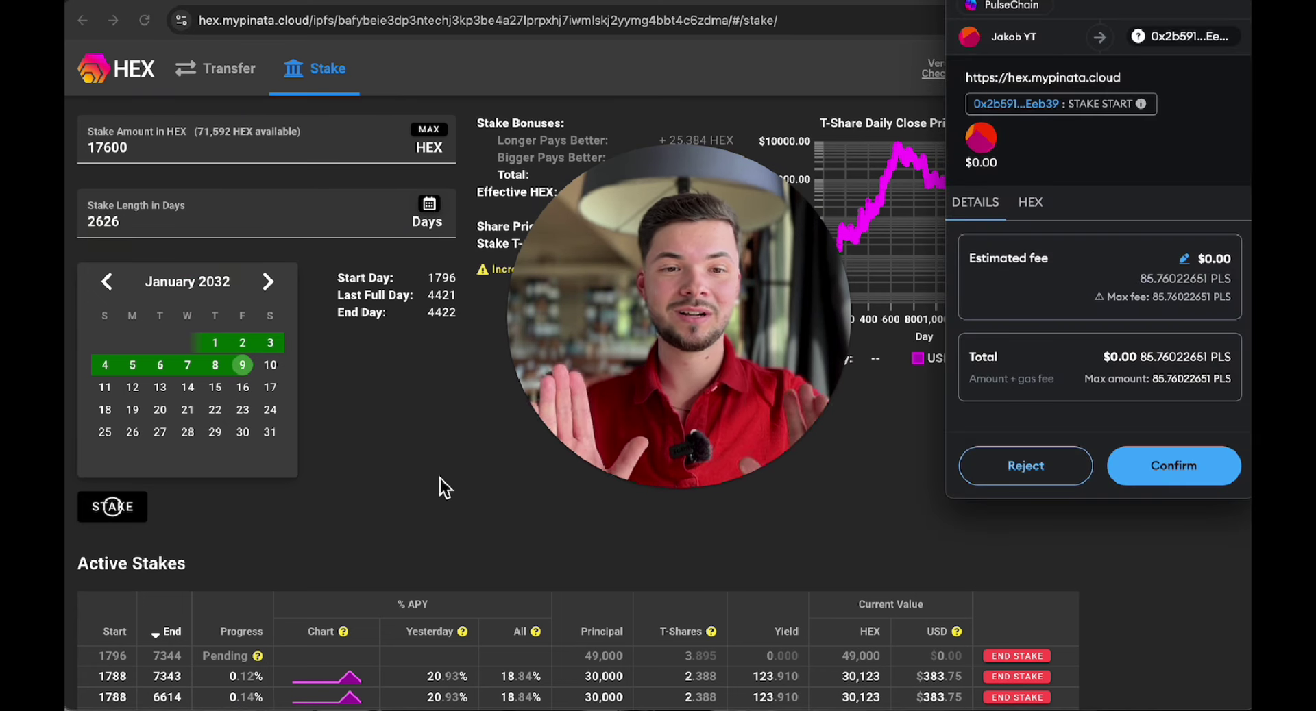
{"action": "left_click", "coordinate": [1166, 465]}
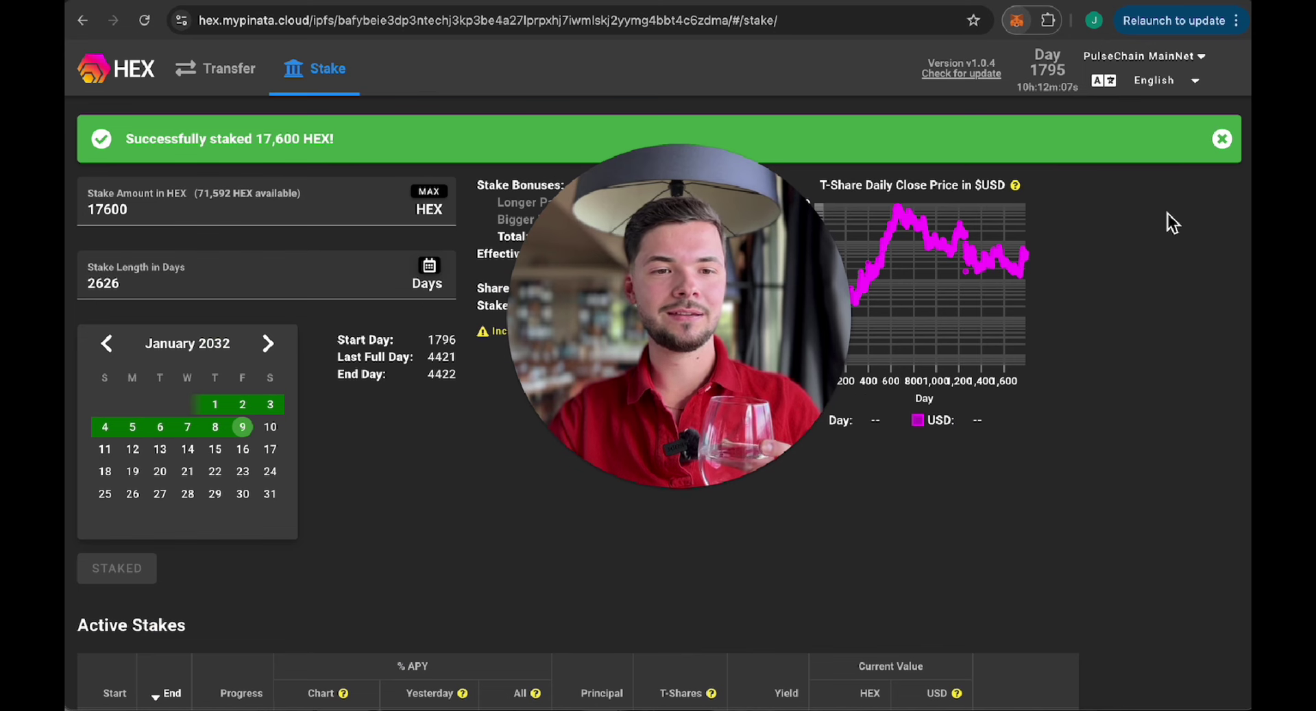
{"action": "left_click", "coordinate": [1222, 140]}
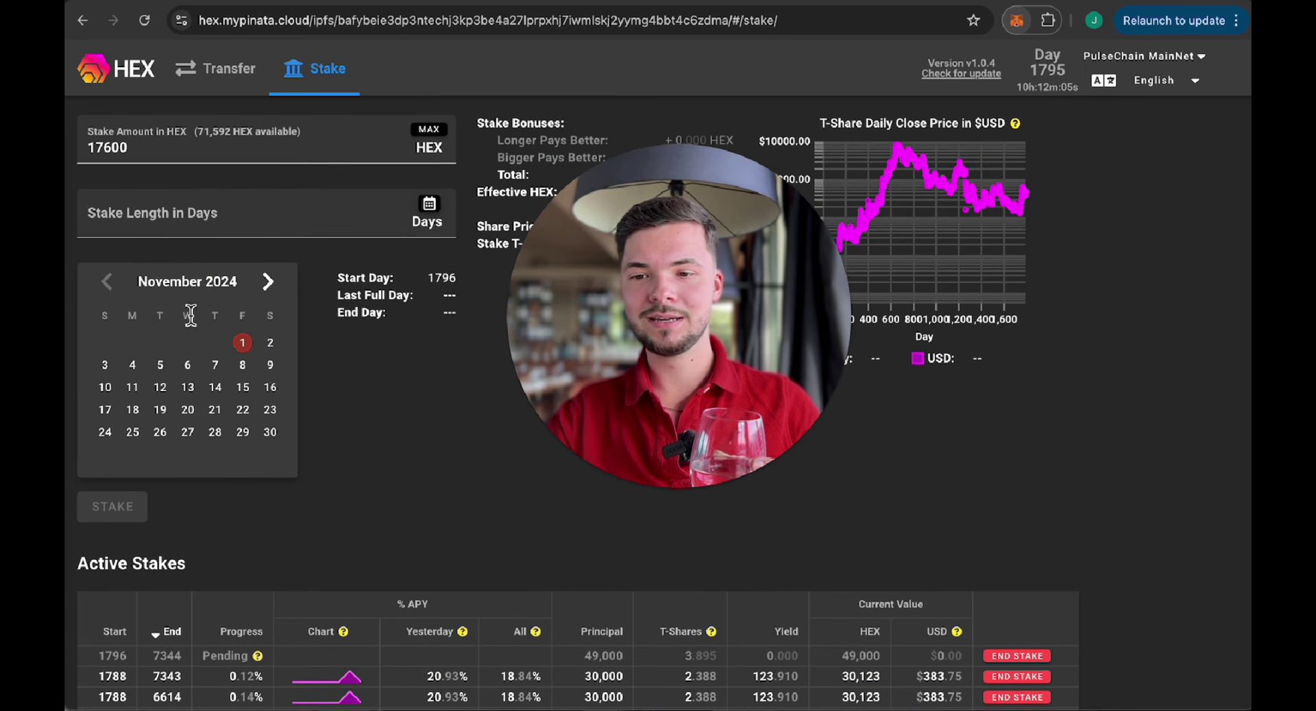
Step: Choose January 9, 2032 as the end date of another 17600 HEX stake
{"action": "left_click", "coordinate": [190, 289]}
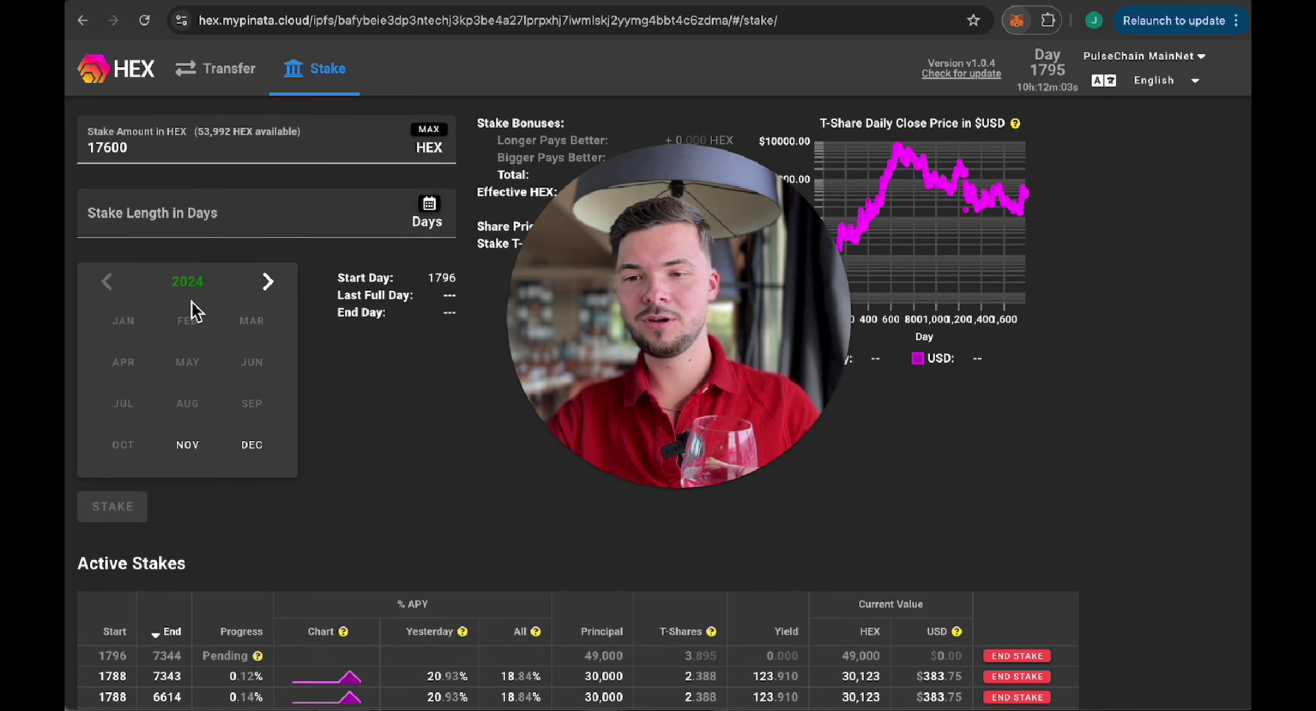
{"action": "left_click", "coordinate": [190, 287]}
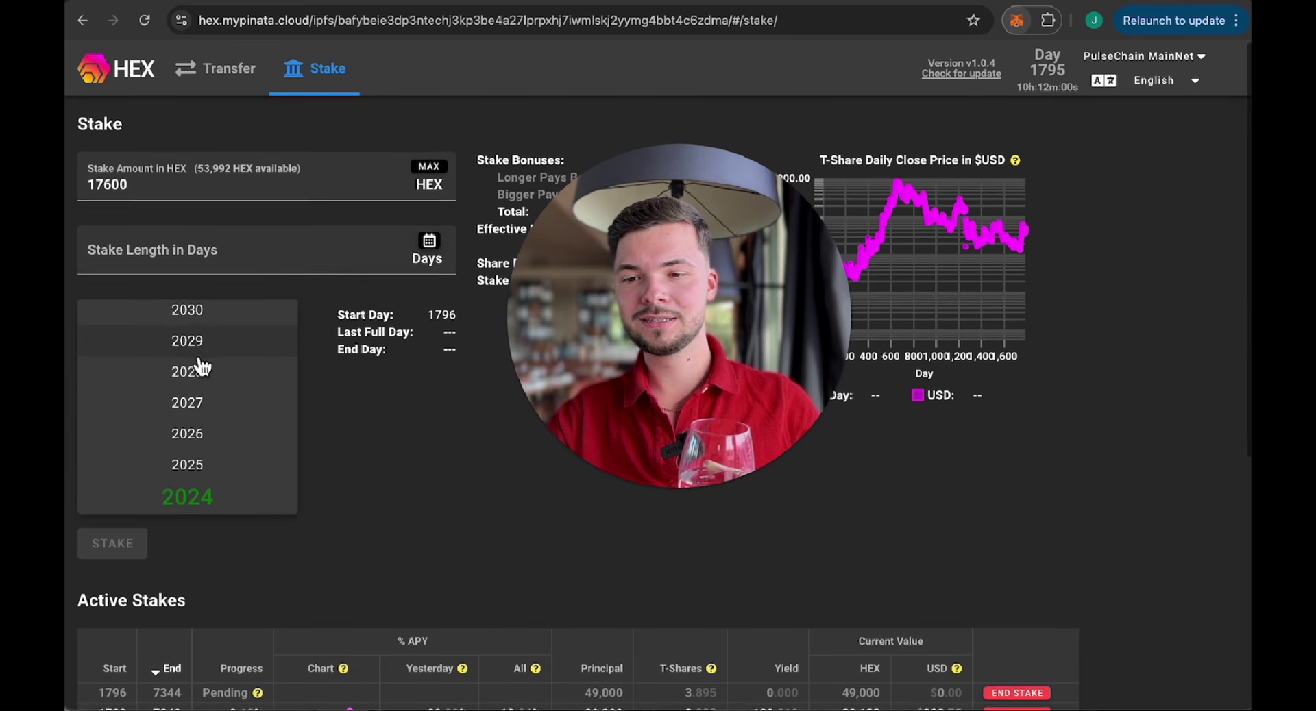
{"action": "scroll", "coordinate": [200, 364], "scroll_direction": "up", "scroll_amount": 1}
{"action": "scroll", "coordinate": [200, 367], "scroll_direction": "up", "scroll_amount": 1}
{"action": "left_click", "coordinate": [194, 403]}
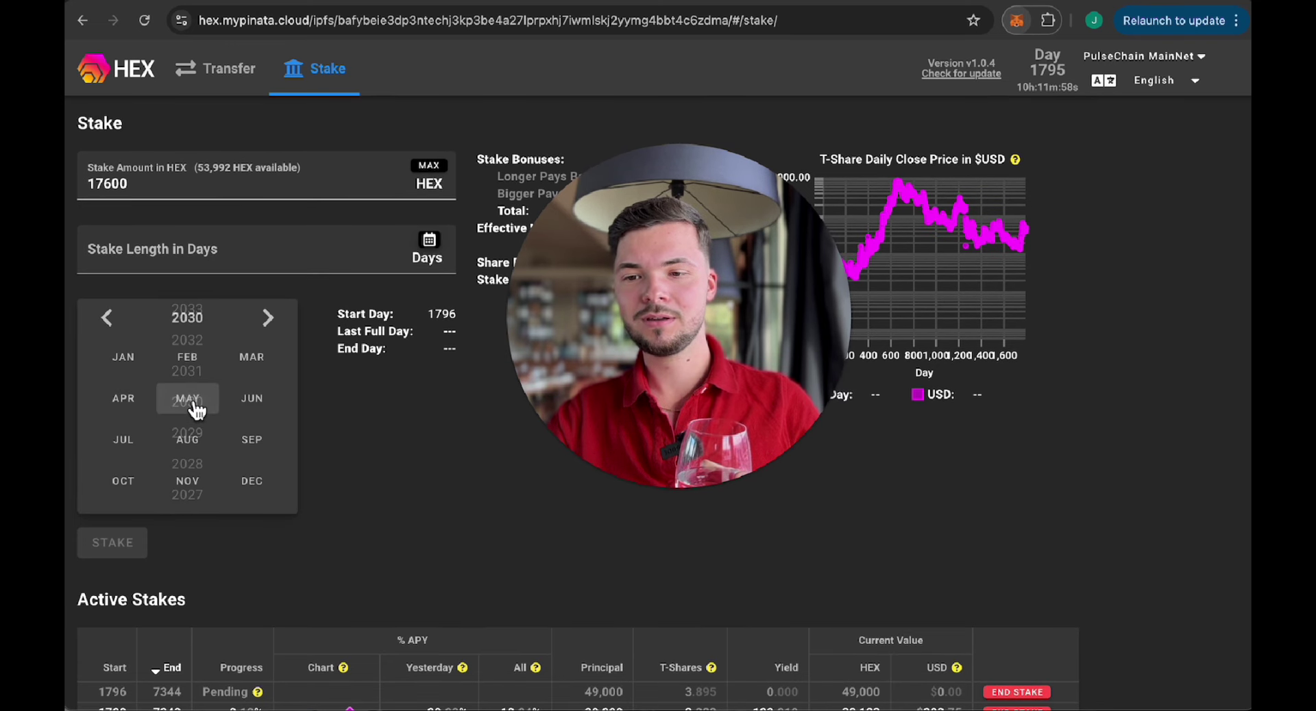
{"action": "left_click", "coordinate": [194, 327]}
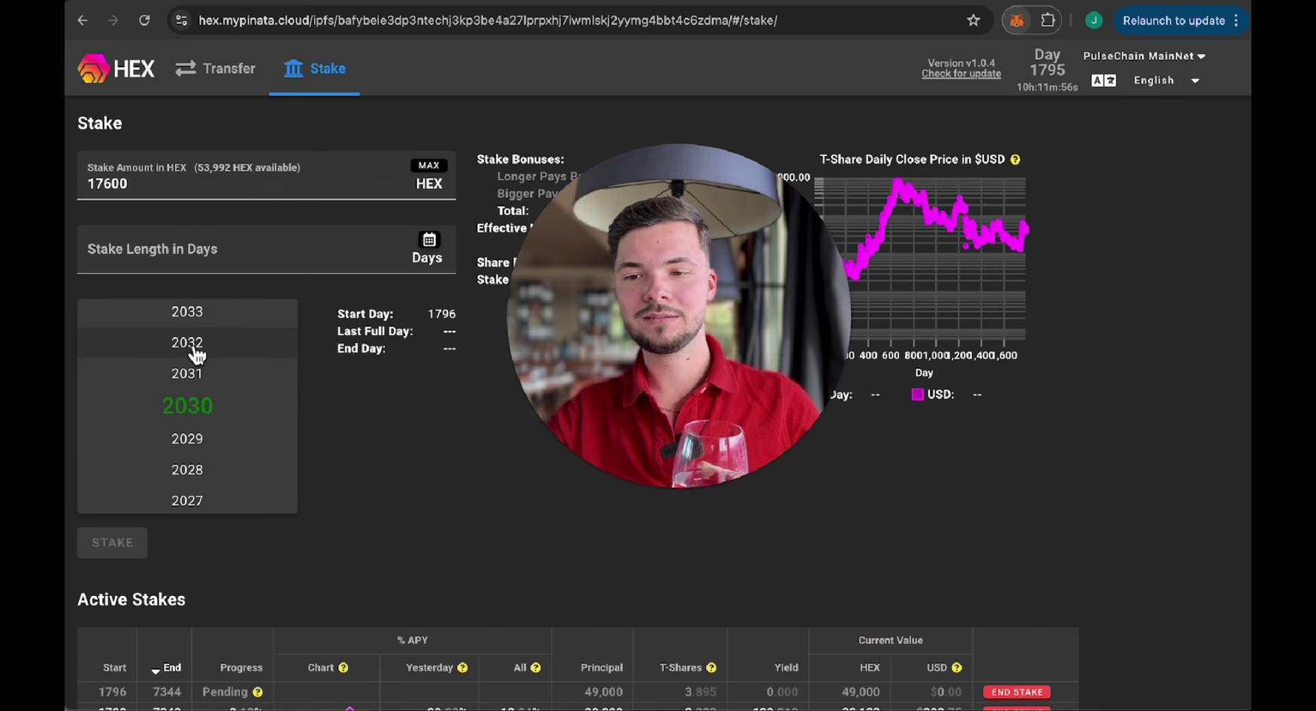
{"action": "left_click", "coordinate": [196, 351]}
{"action": "left_click", "coordinate": [123, 360]}
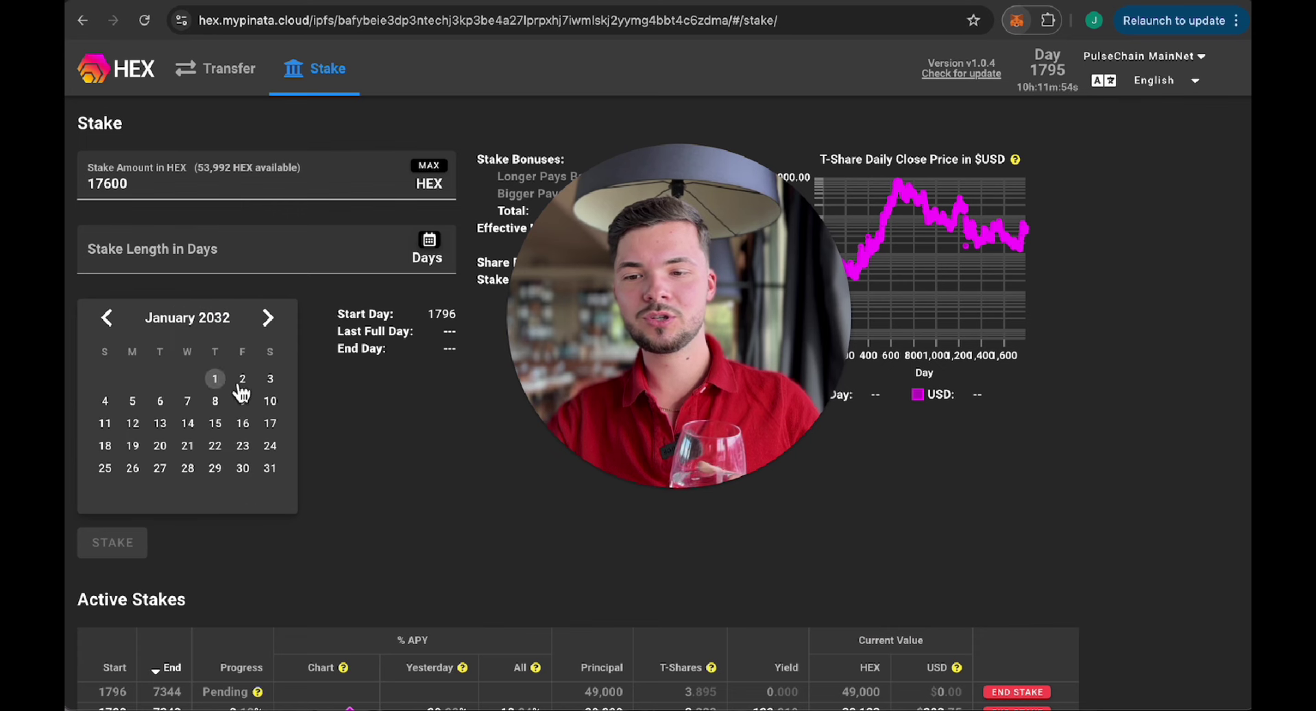
{"action": "left_click", "coordinate": [244, 403]}
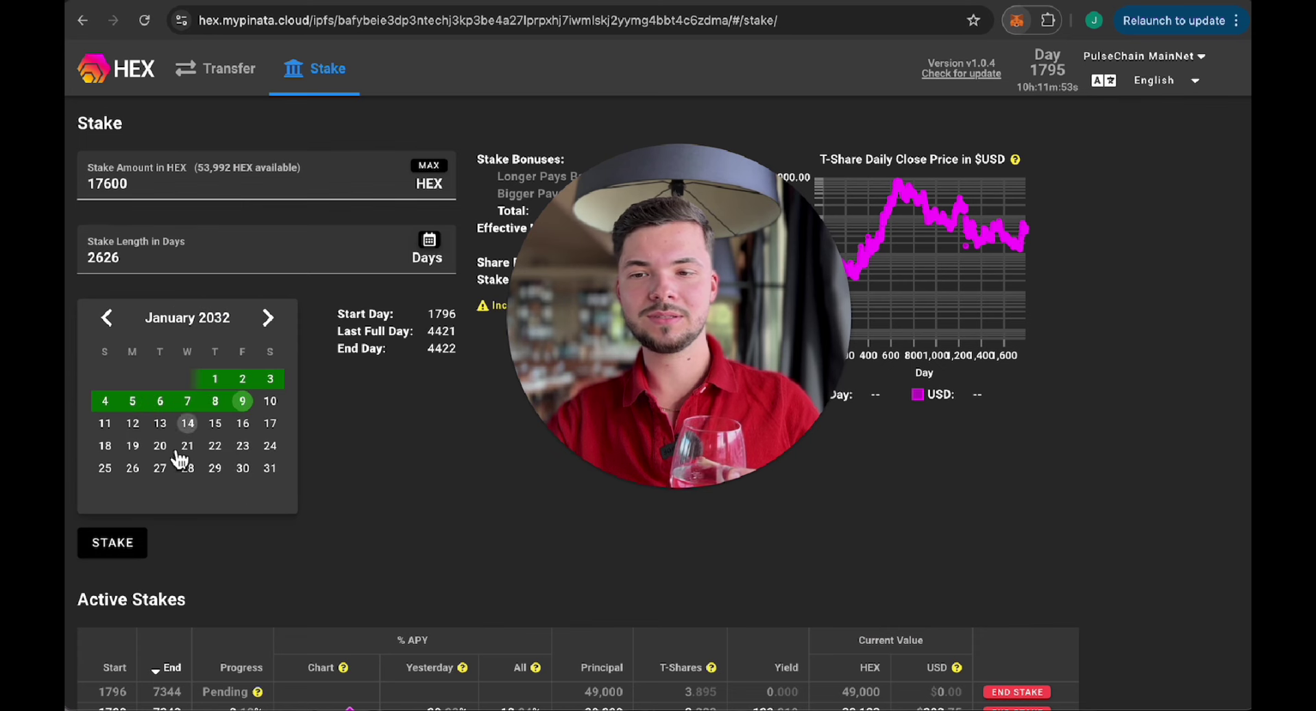
Step: Start another 2626-day stake of 17600 HEX, approve its transaction in the wallet and close the success notice
{"action": "left_click", "coordinate": [118, 543]}
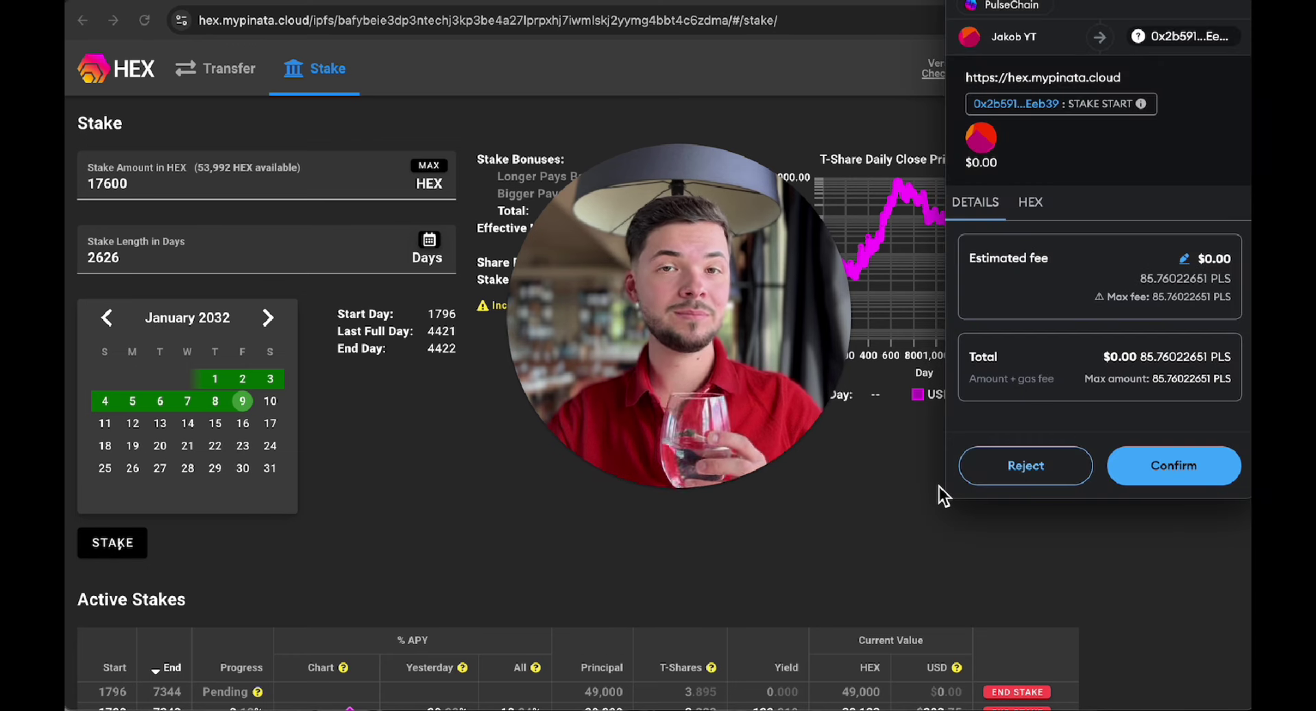
{"action": "left_click", "coordinate": [1189, 467]}
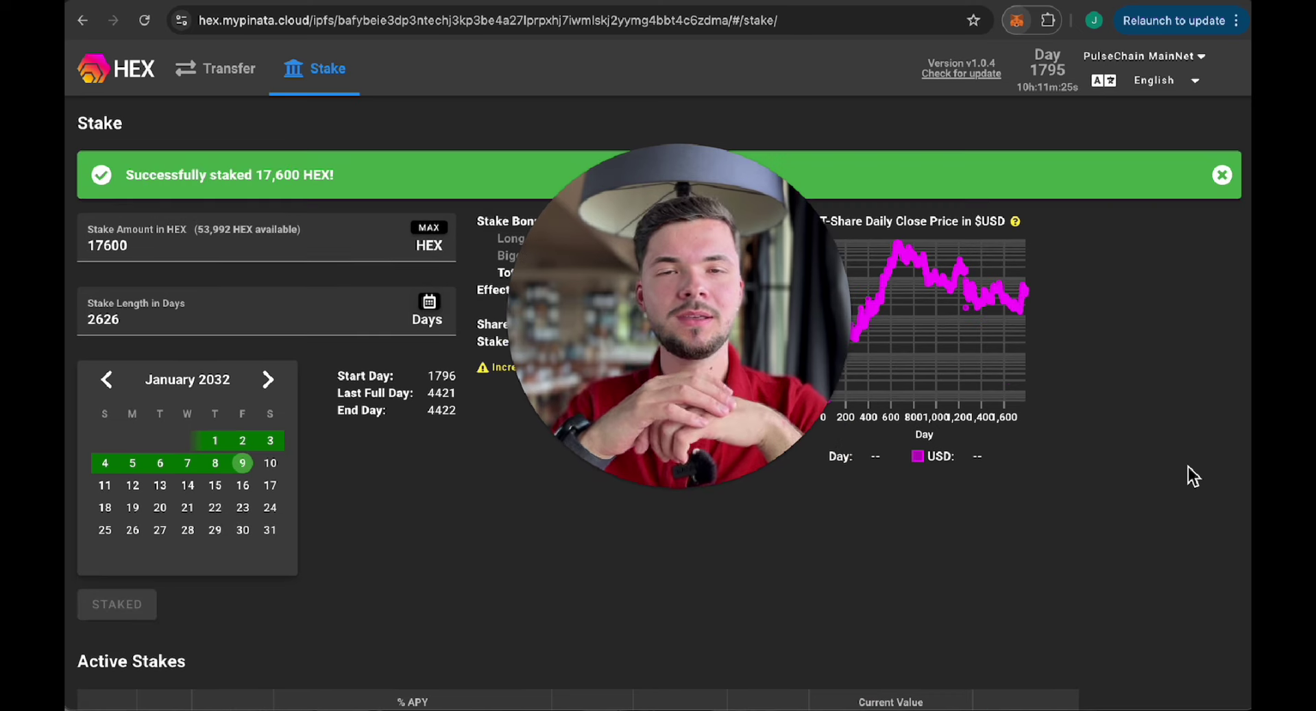
{"action": "left_click", "coordinate": [1221, 174]}
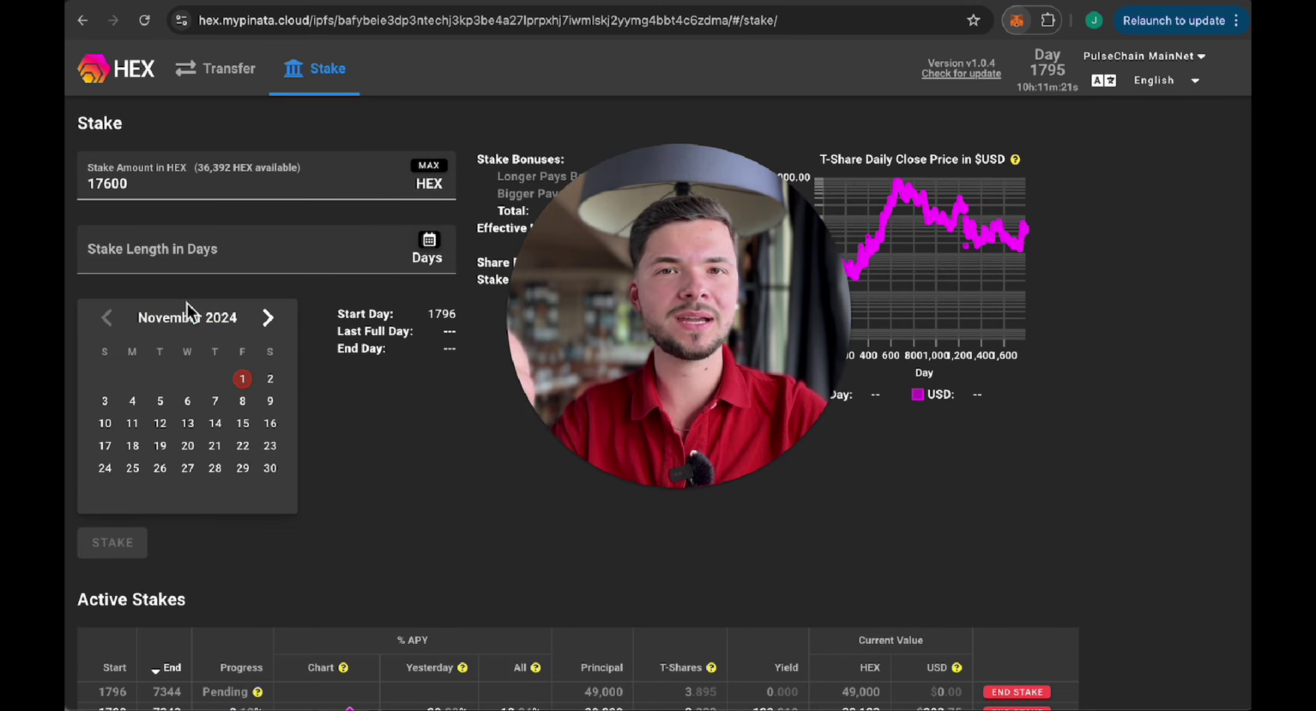
{"action": "left_click", "coordinate": [190, 319]}
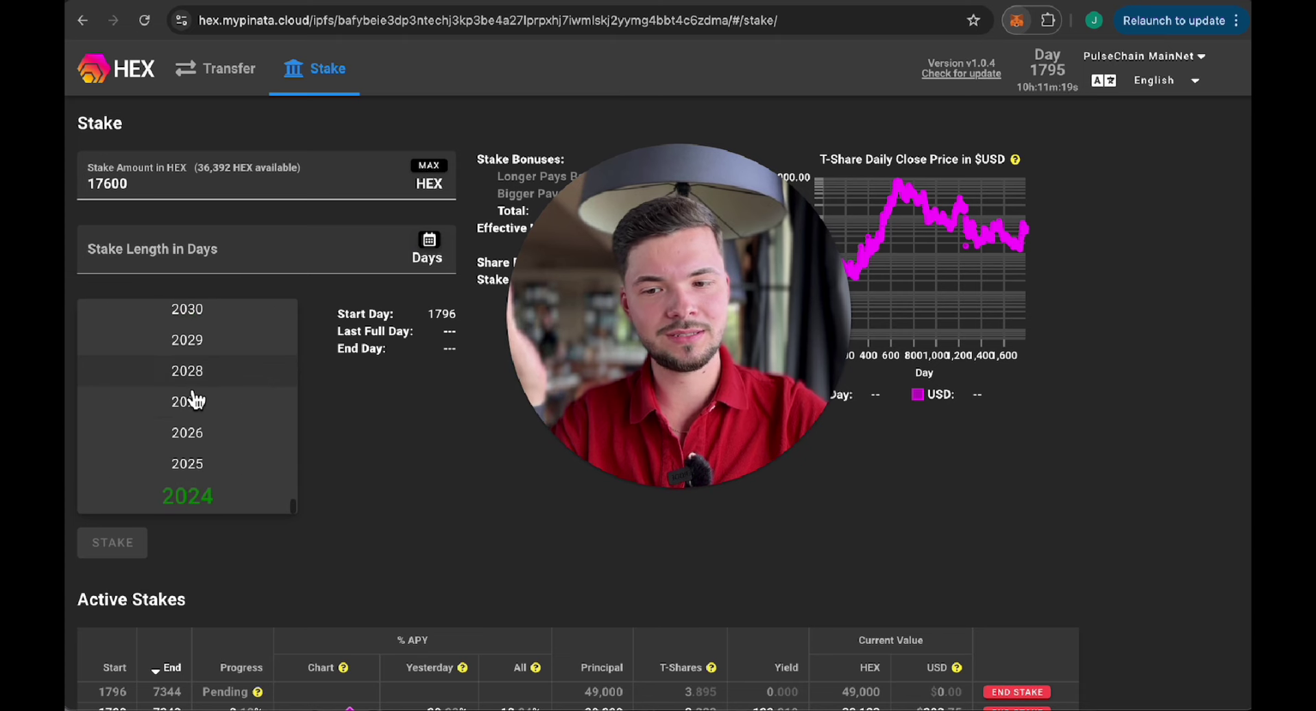
{"action": "scroll", "coordinate": [196, 394], "scroll_direction": "up", "scroll_amount": 1}
{"action": "left_click", "coordinate": [198, 374]}
{"action": "scroll", "coordinate": [339, 491], "scroll_direction": "down", "scroll_amount": 3}
{"action": "scroll", "coordinate": [339, 491], "scroll_direction": "up", "scroll_amount": 3}
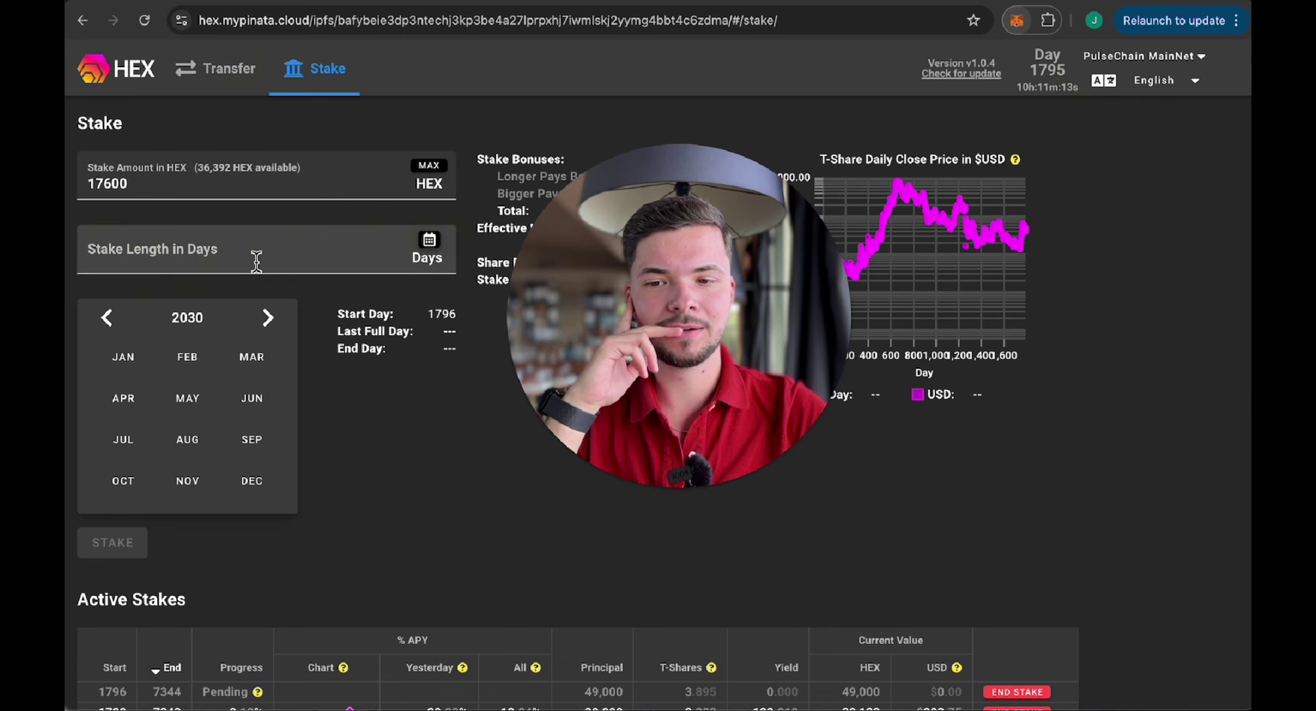
{"action": "left_click", "coordinate": [147, 357]}
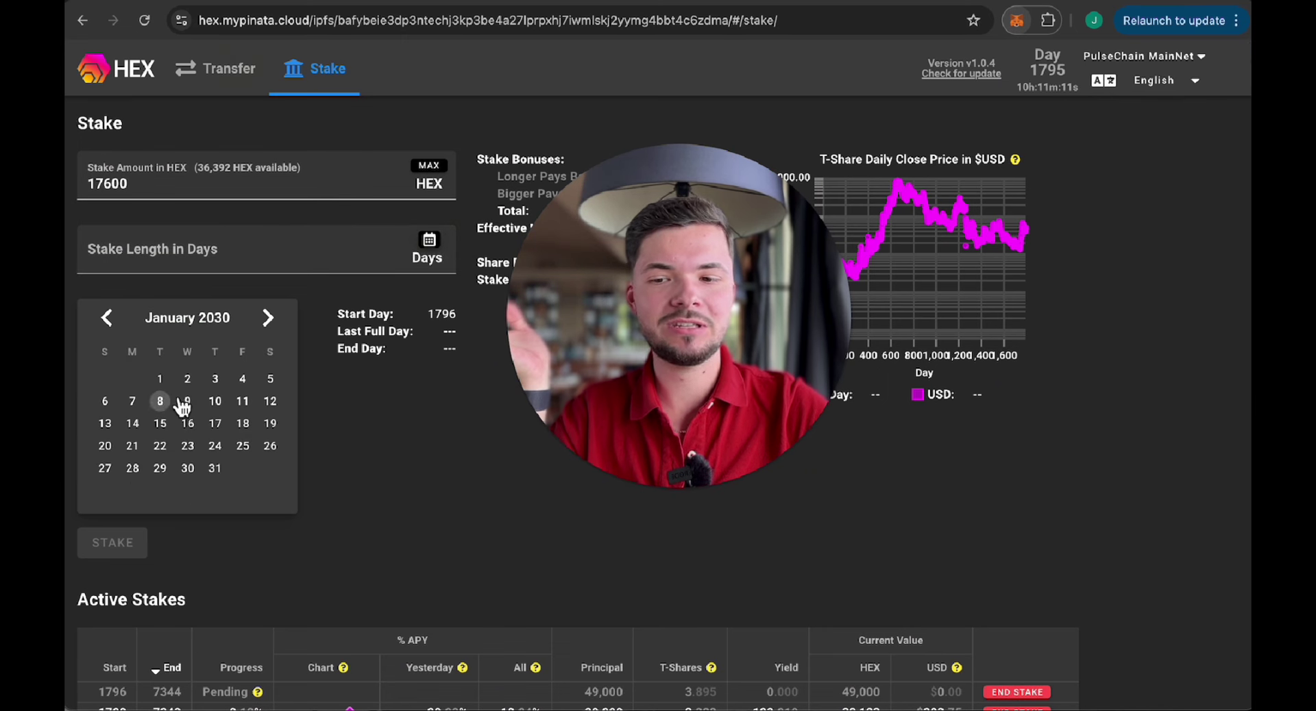
{"action": "left_click", "coordinate": [185, 402]}
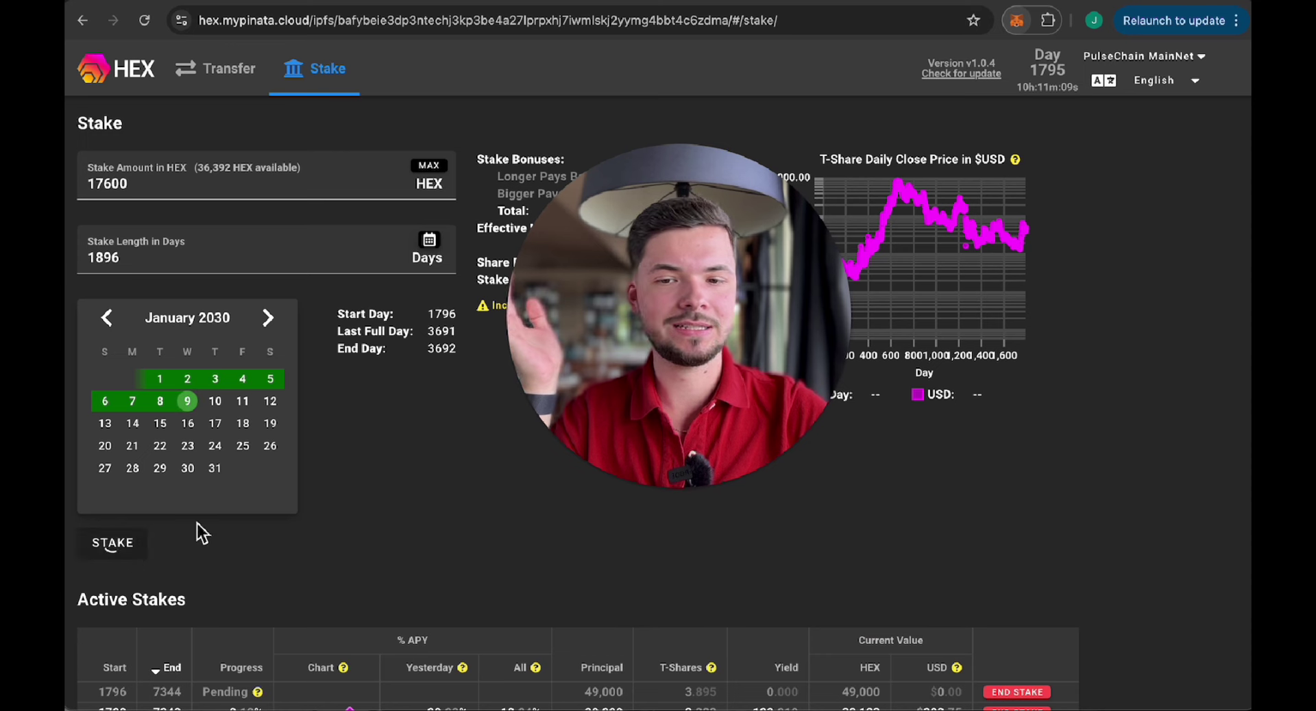
{"action": "left_click", "coordinate": [112, 543]}
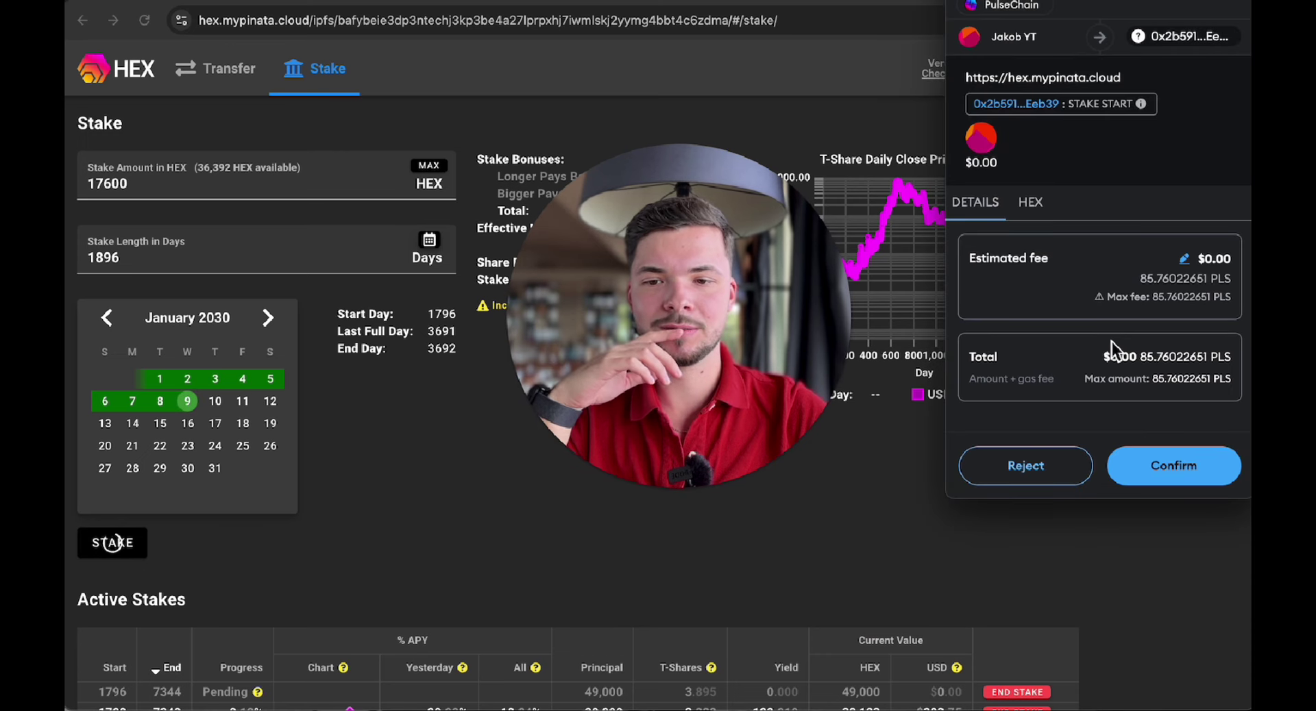
{"action": "left_click", "coordinate": [1066, 471]}
Step: Choose January 9, 2028 as the end date of the 17600 HEX stake
{"action": "left_click", "coordinate": [205, 322]}
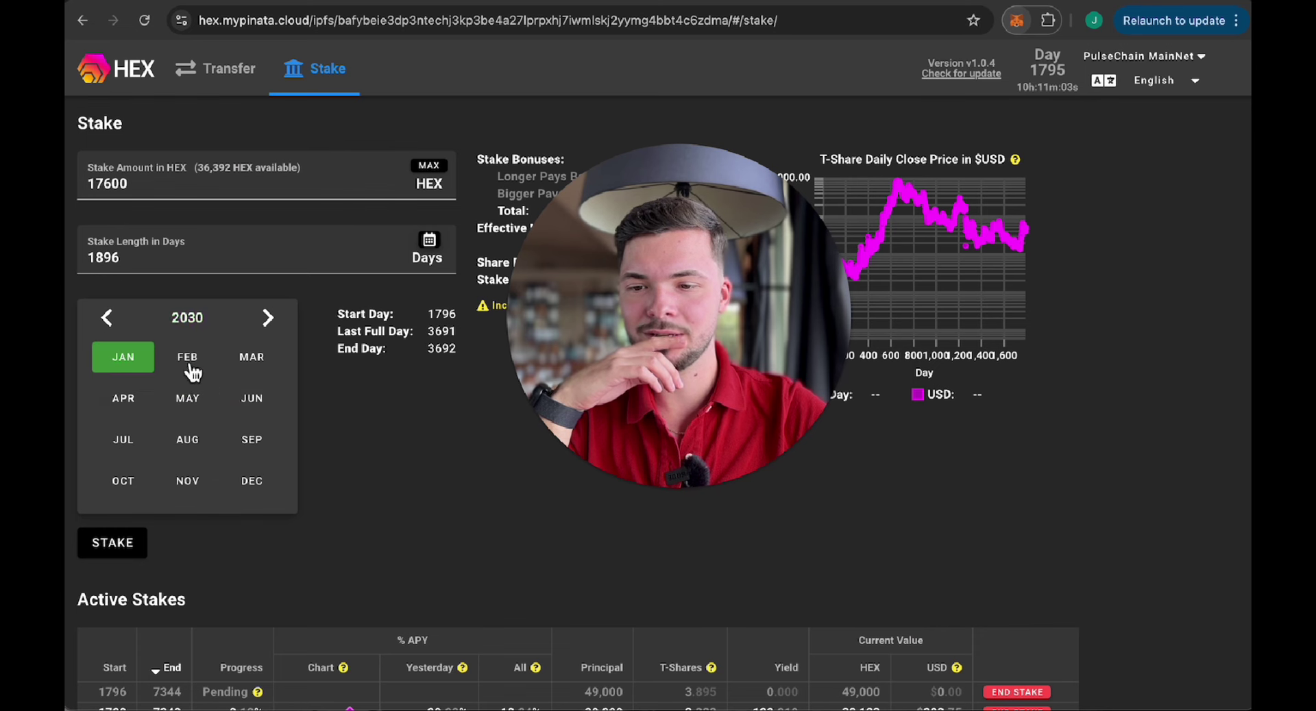
{"action": "left_click", "coordinate": [184, 322]}
{"action": "scroll", "coordinate": [184, 430], "scroll_direction": "down", "scroll_amount": 1}
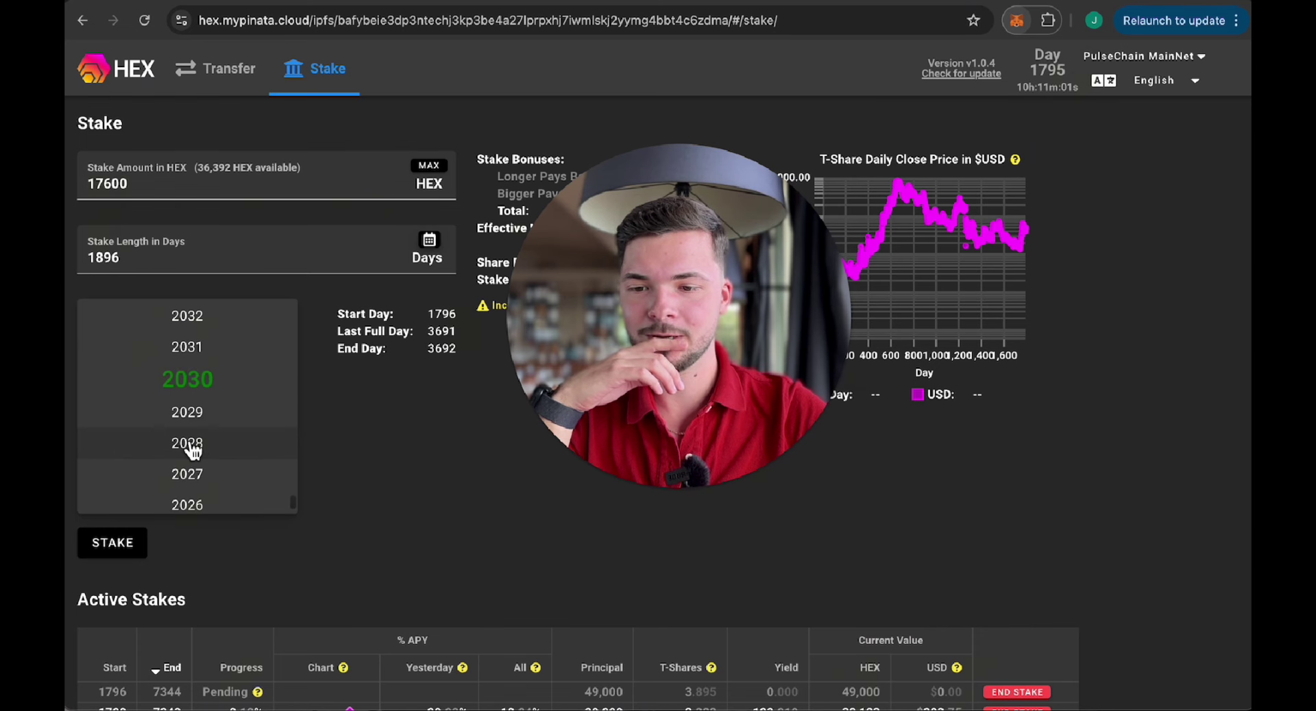
{"action": "left_click", "coordinate": [192, 445]}
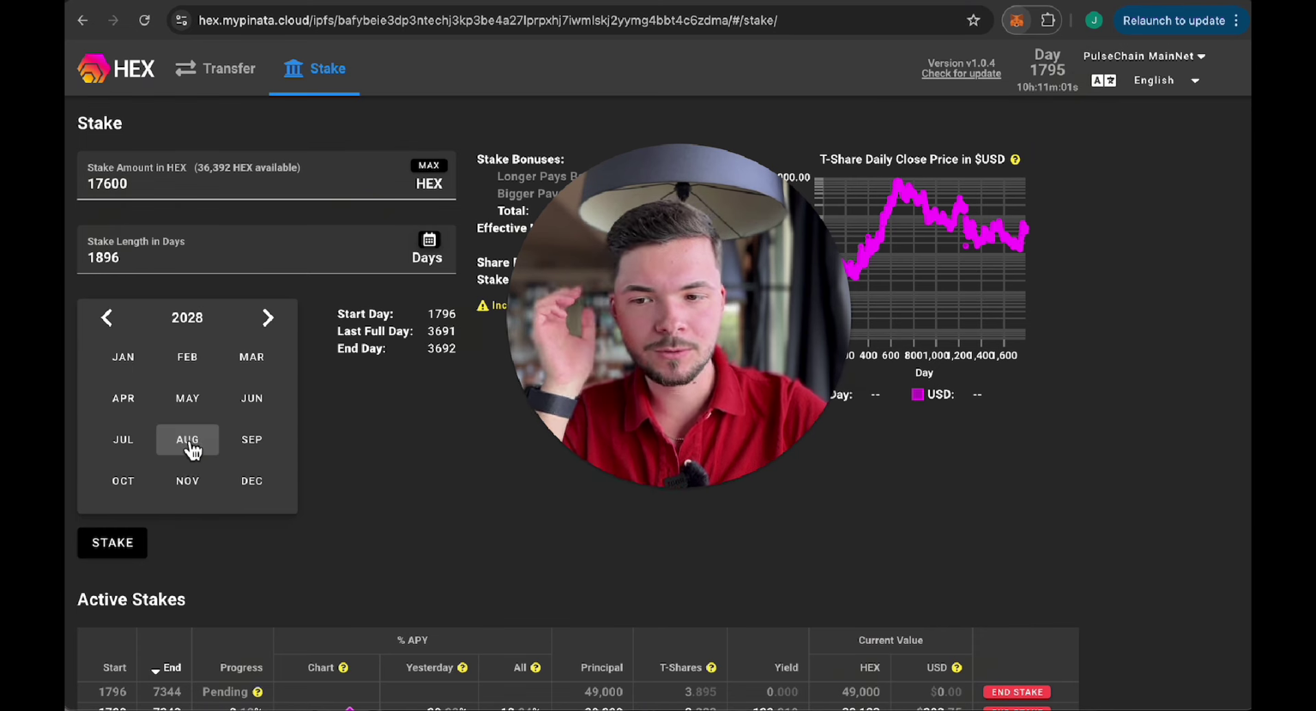
{"action": "left_click", "coordinate": [116, 355]}
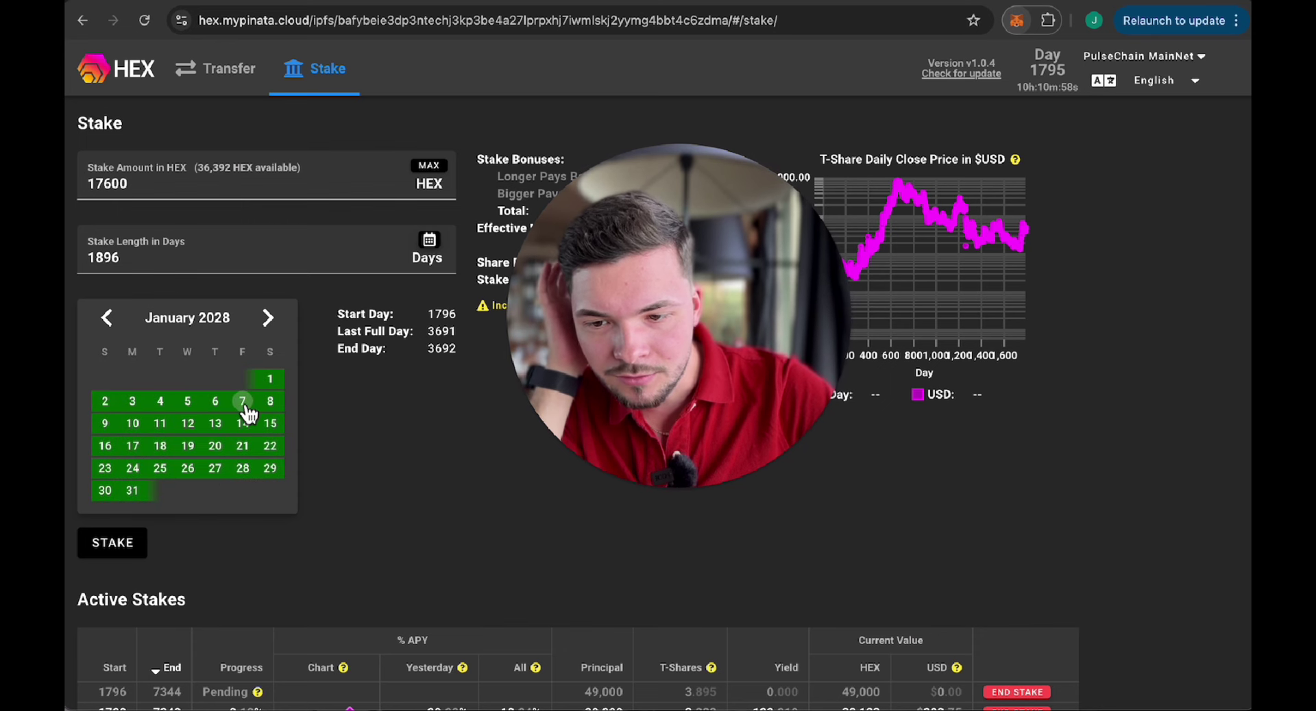
{"action": "left_click", "coordinate": [104, 425]}
Step: Start the 1165-day stake of 17600 HEX and approve its transaction in the wallet, closing the success notice
{"action": "left_click", "coordinate": [110, 541]}
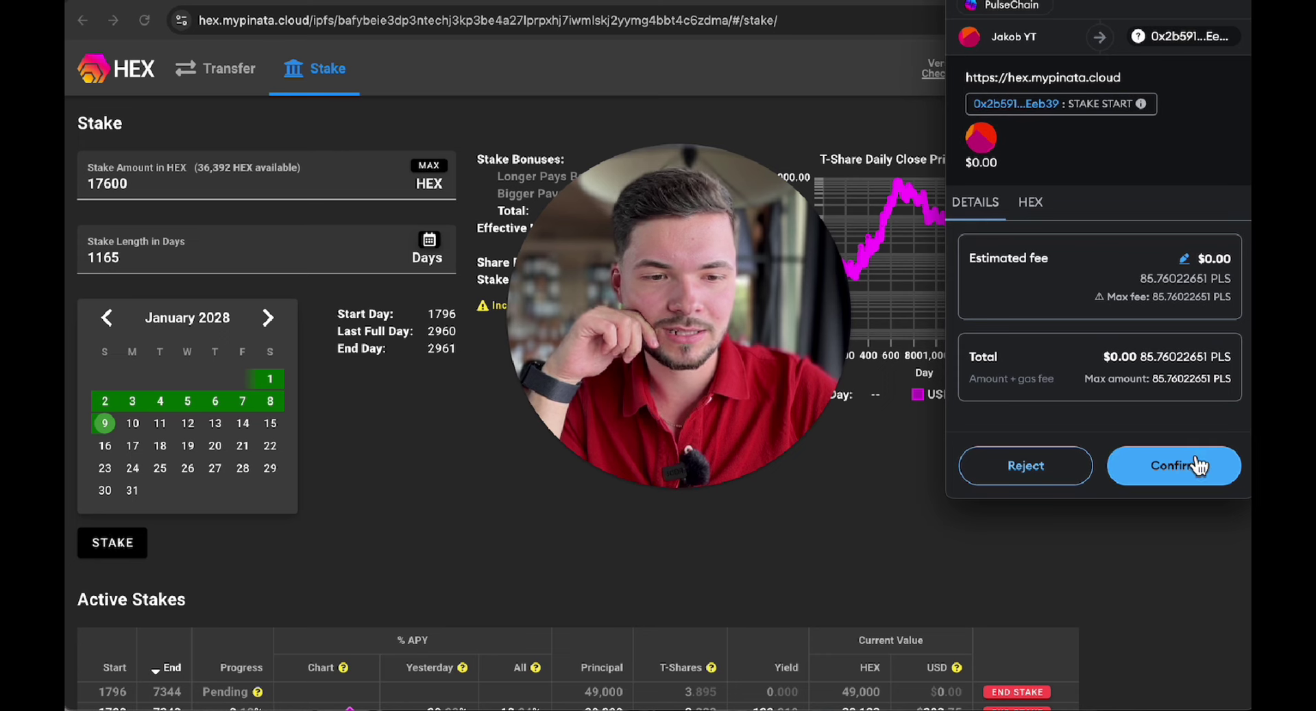
{"action": "left_click", "coordinate": [1196, 460]}
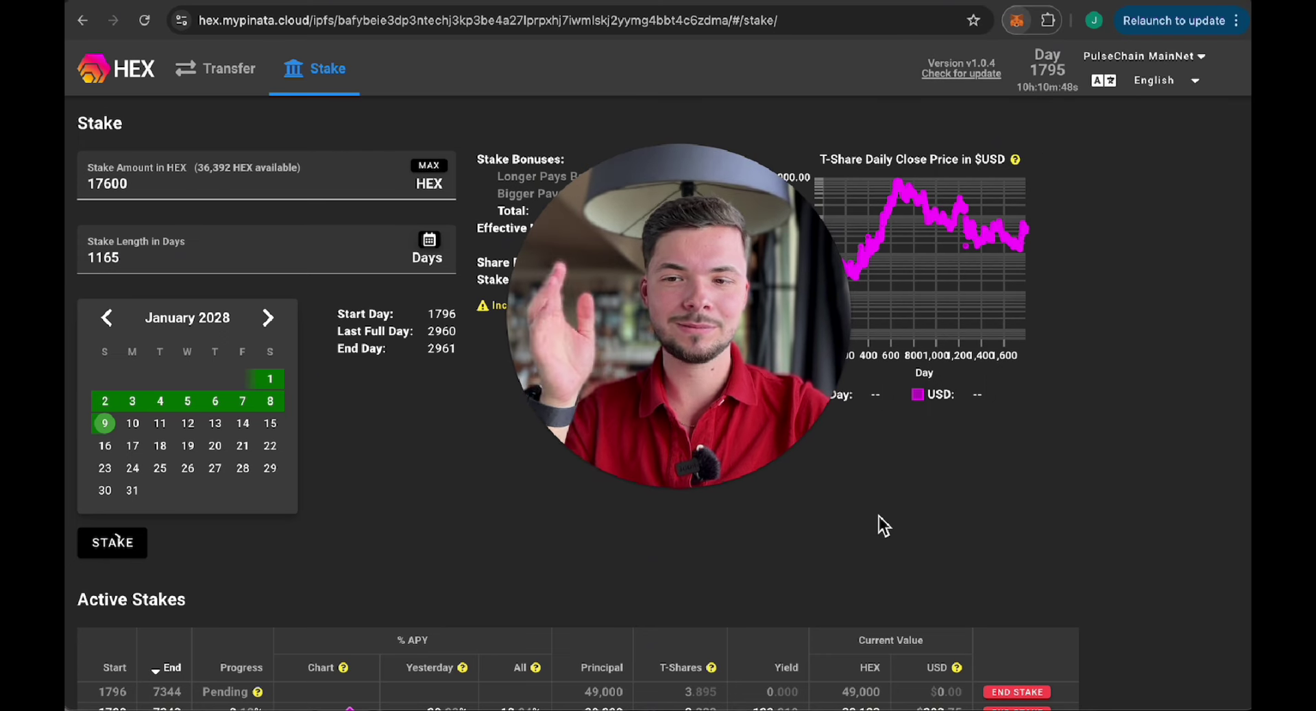
{"action": "scroll", "coordinate": [874, 548], "scroll_direction": "down", "scroll_amount": 2}
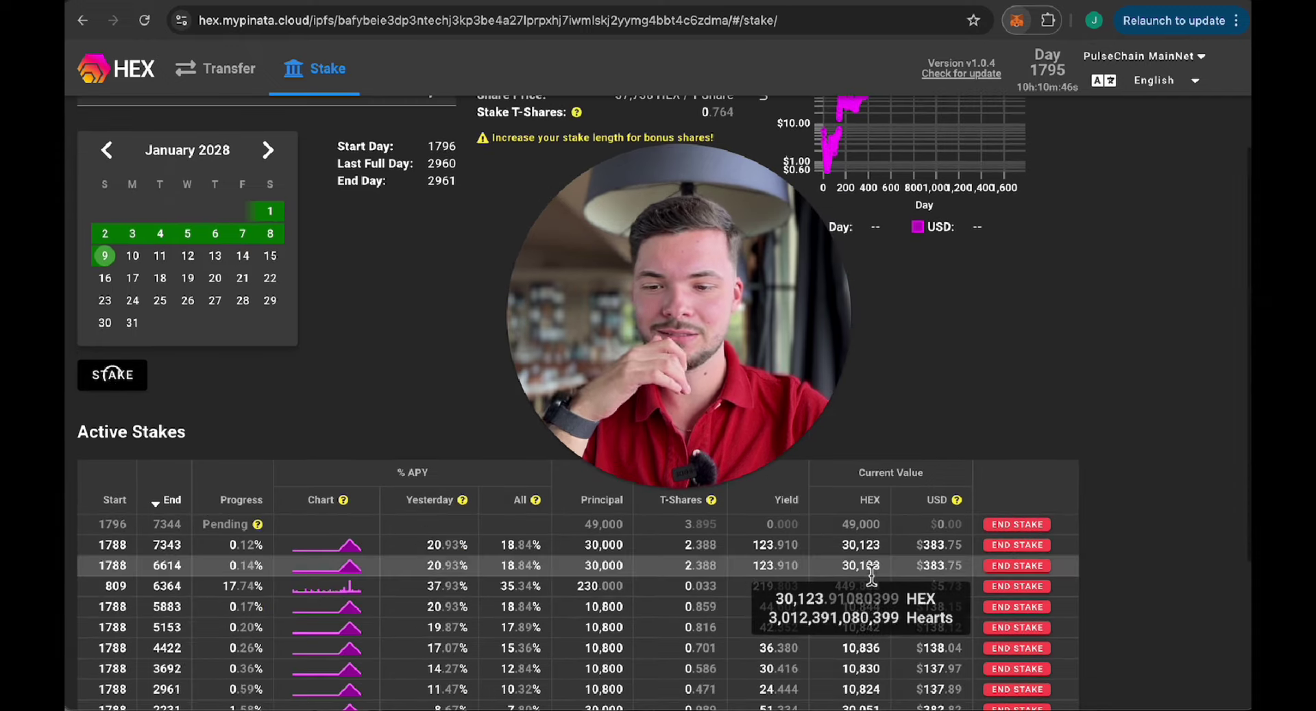
{"action": "scroll", "coordinate": [872, 575], "scroll_direction": "down", "scroll_amount": 1}
{"action": "scroll", "coordinate": [871, 576], "scroll_direction": "up", "scroll_amount": 3}
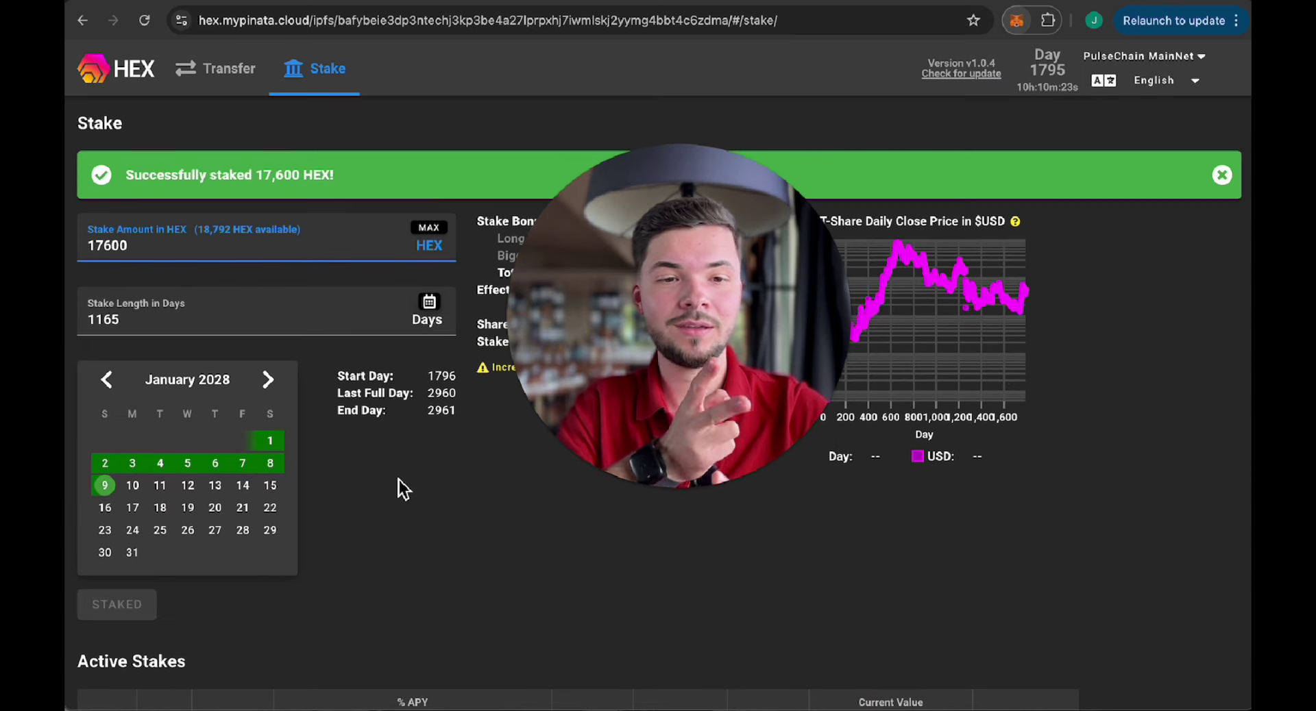
{"action": "left_click", "coordinate": [1229, 183]}
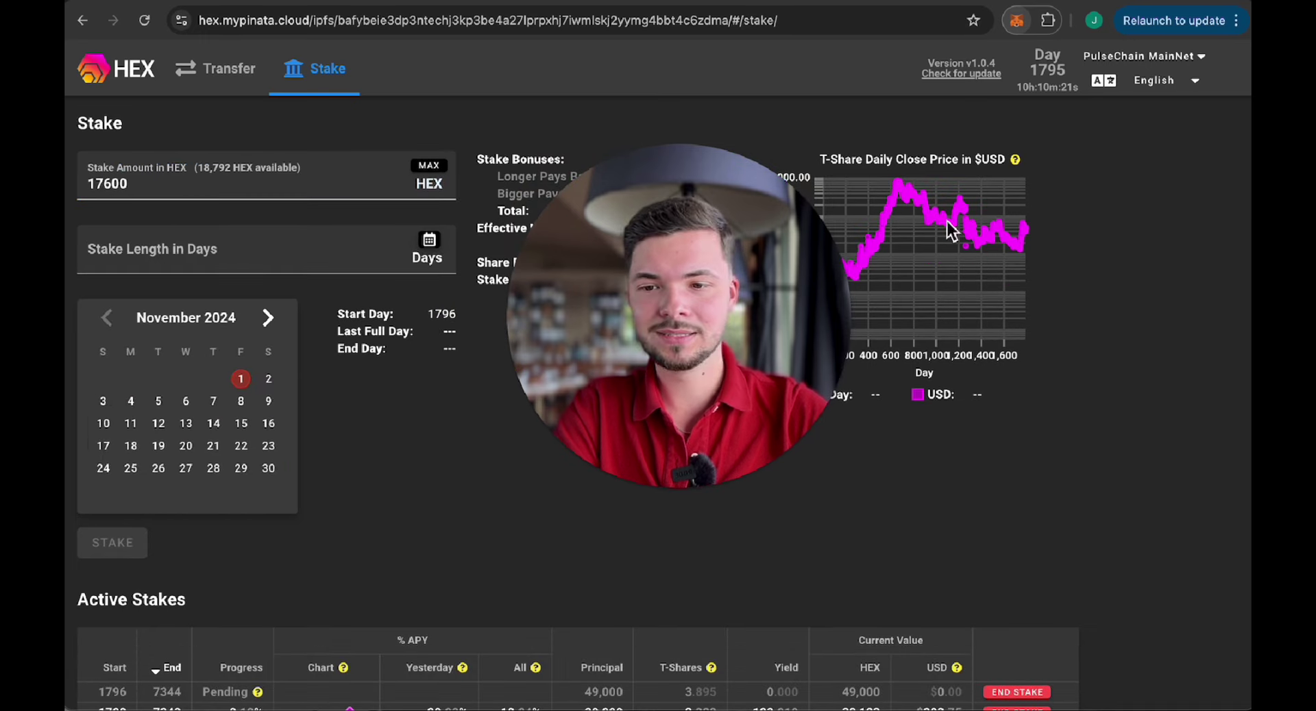
Step: Choose January 9, 2026 as the end date of the last 17600 HEX stake
{"action": "left_click", "coordinate": [186, 328]}
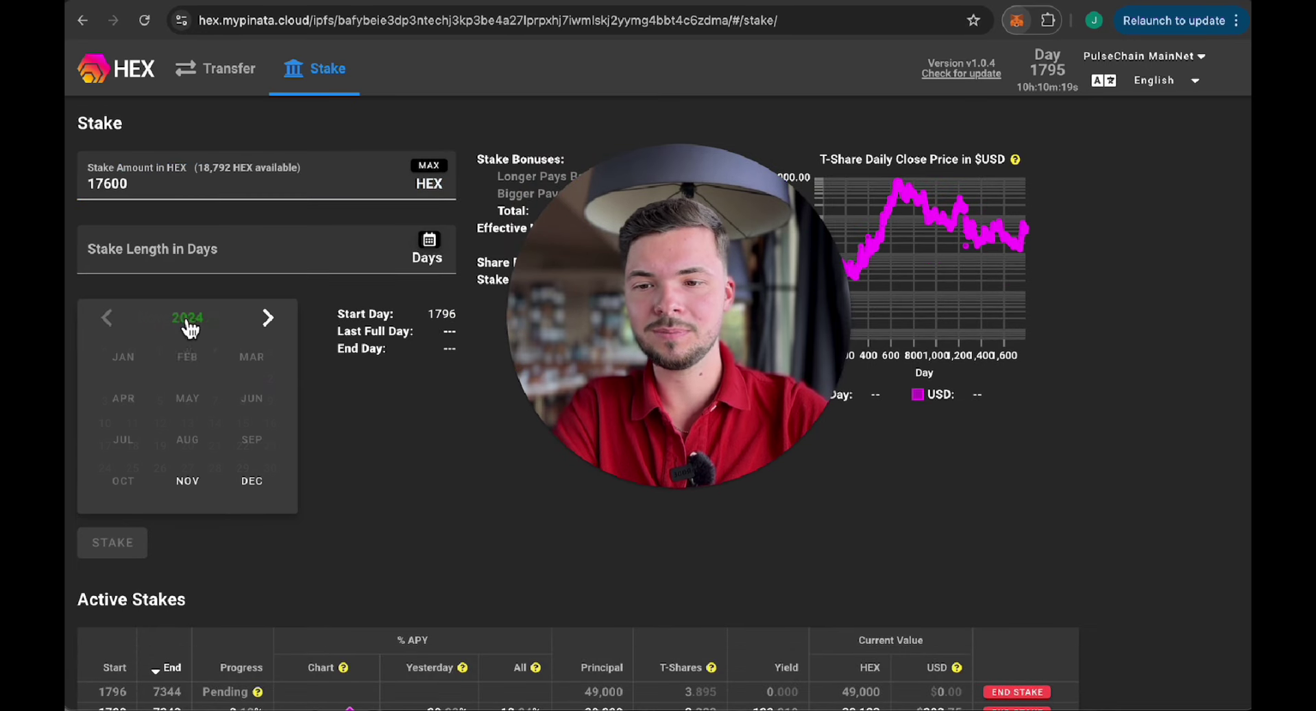
{"action": "left_click", "coordinate": [207, 332]}
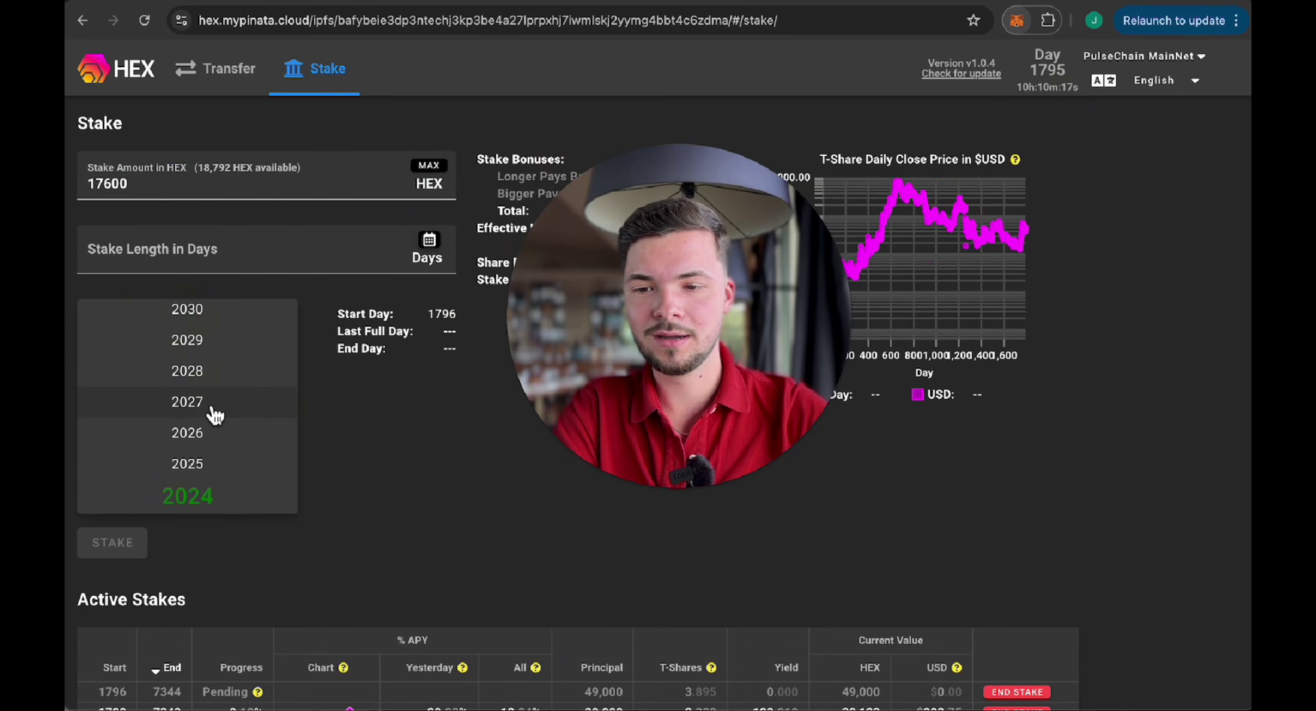
{"action": "left_click", "coordinate": [212, 432]}
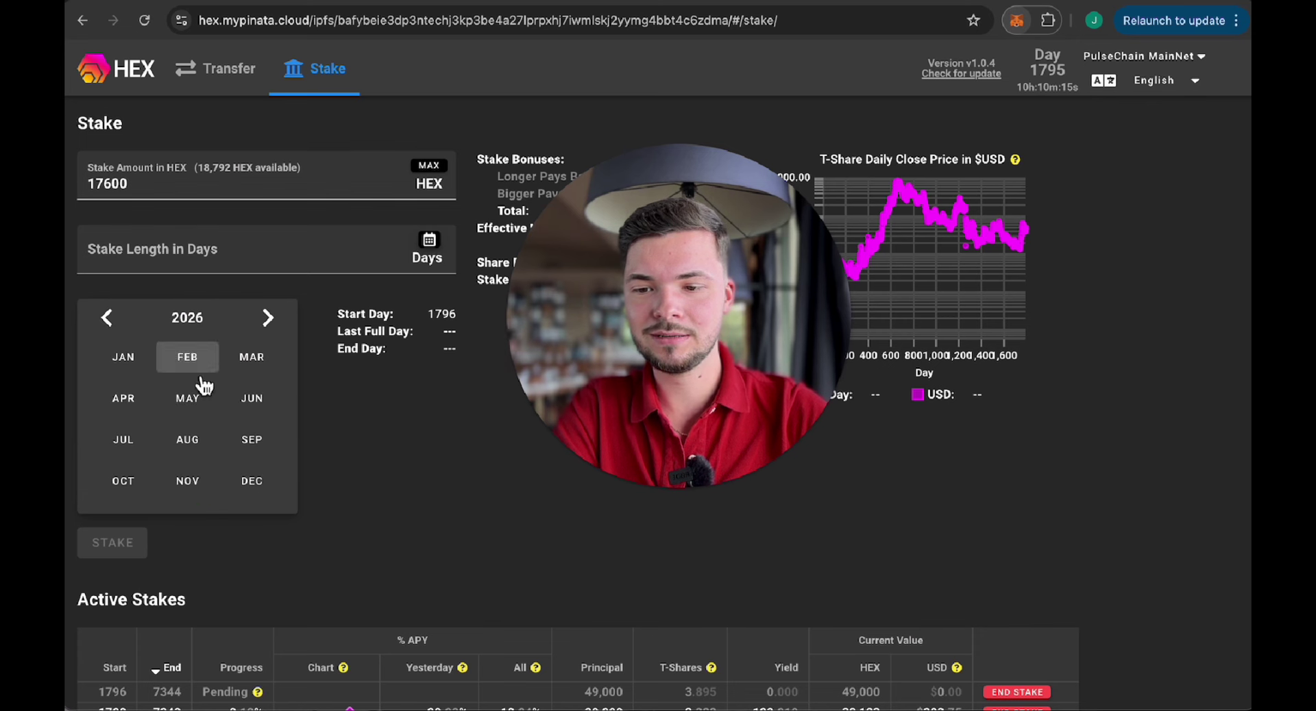
{"action": "left_click", "coordinate": [140, 375]}
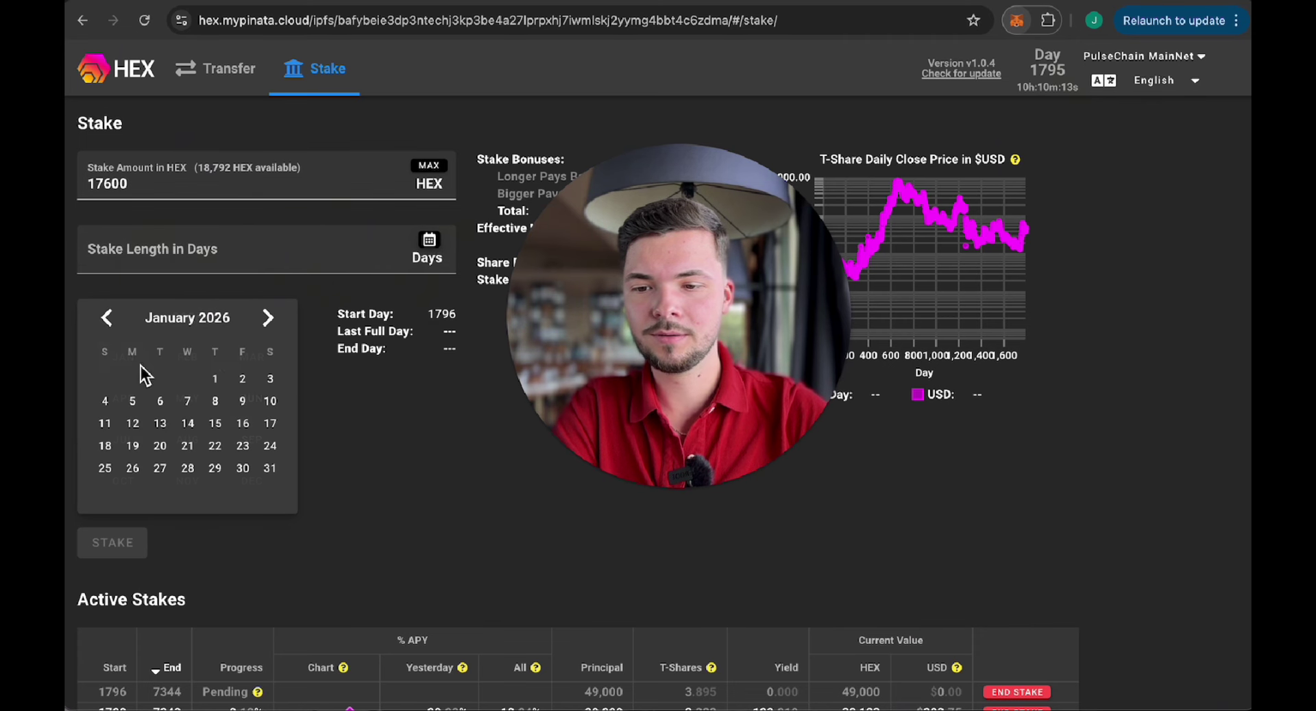
{"action": "left_click", "coordinate": [256, 400]}
Step: Start the 435-day stake of 17600 HEX and approve its transaction in the wallet, closing the success notice
{"action": "left_click", "coordinate": [118, 549]}
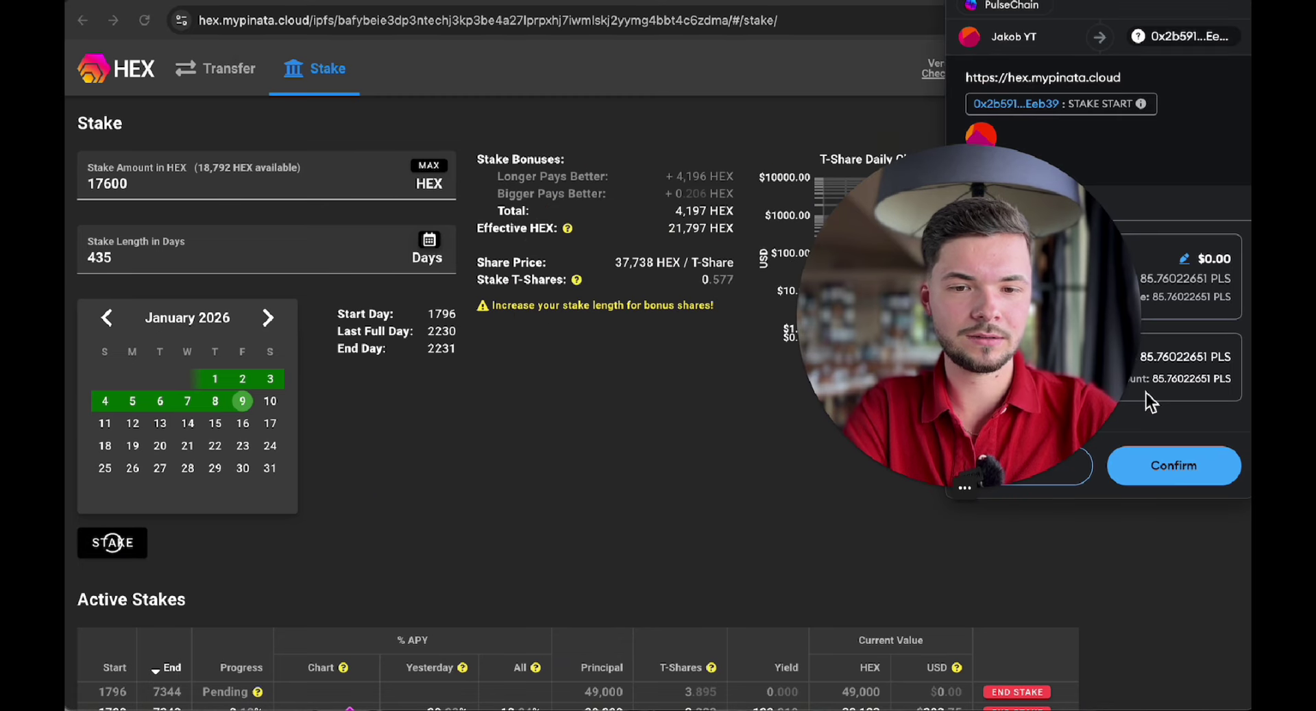
{"action": "left_click", "coordinate": [1158, 461]}
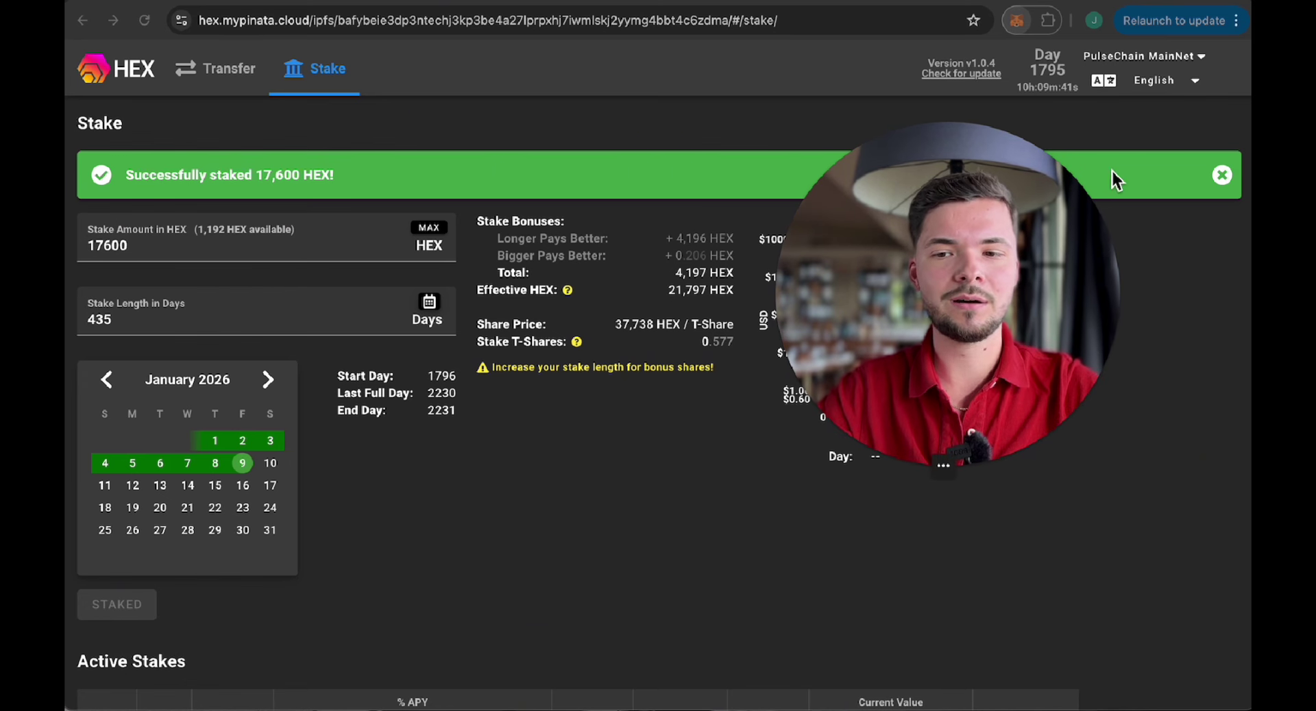
{"action": "left_click", "coordinate": [1221, 177]}
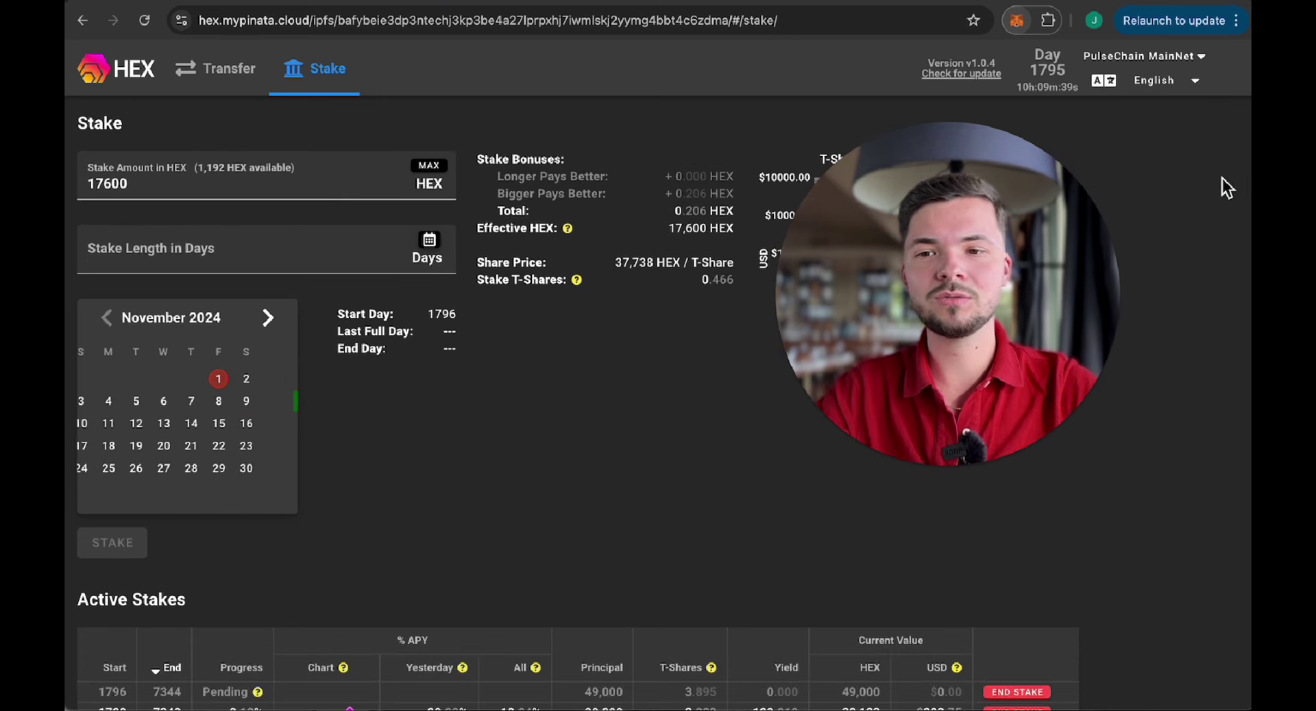
Step: Reload the staking page and review the share price and the pending entries in the Active Stakes table
{"action": "scroll", "coordinate": [322, 414], "scroll_direction": "down", "scroll_amount": 3}
{"action": "scroll", "coordinate": [322, 414], "scroll_direction": "down", "scroll_amount": 2}
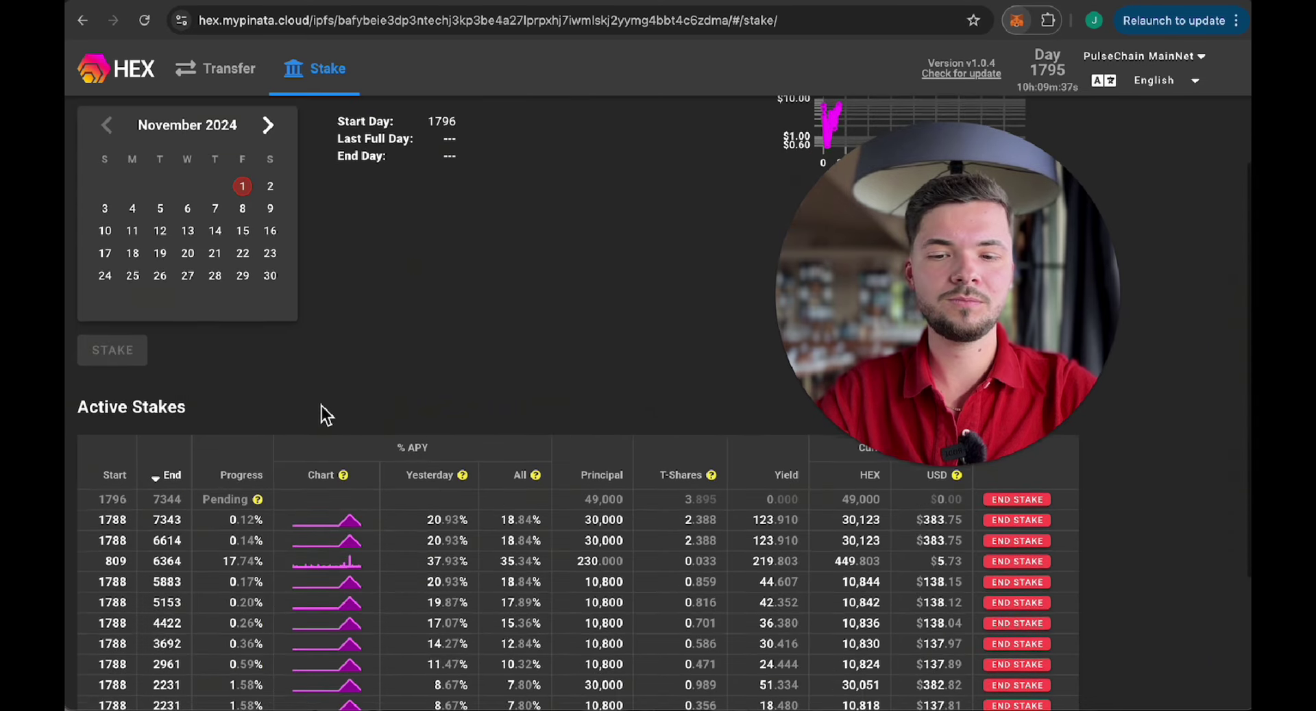
{"action": "scroll", "coordinate": [322, 415], "scroll_direction": "up", "scroll_amount": 4}
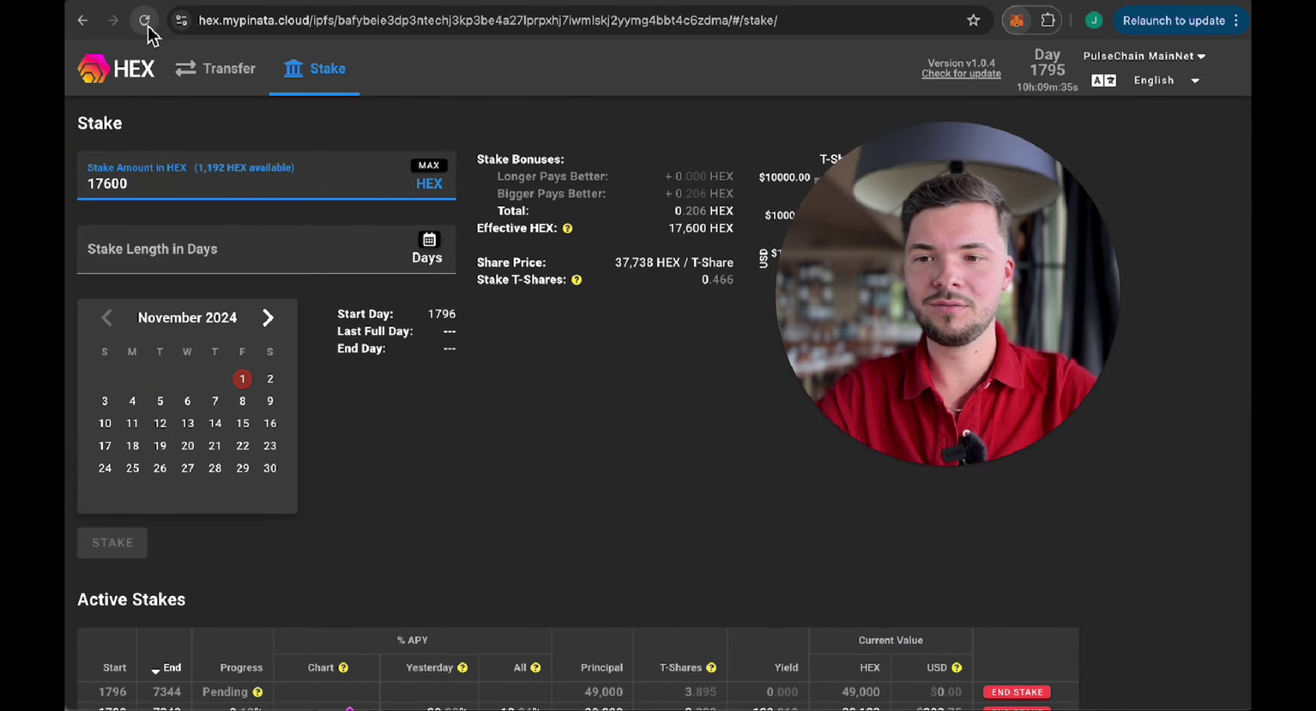
{"action": "left_click", "coordinate": [144, 19]}
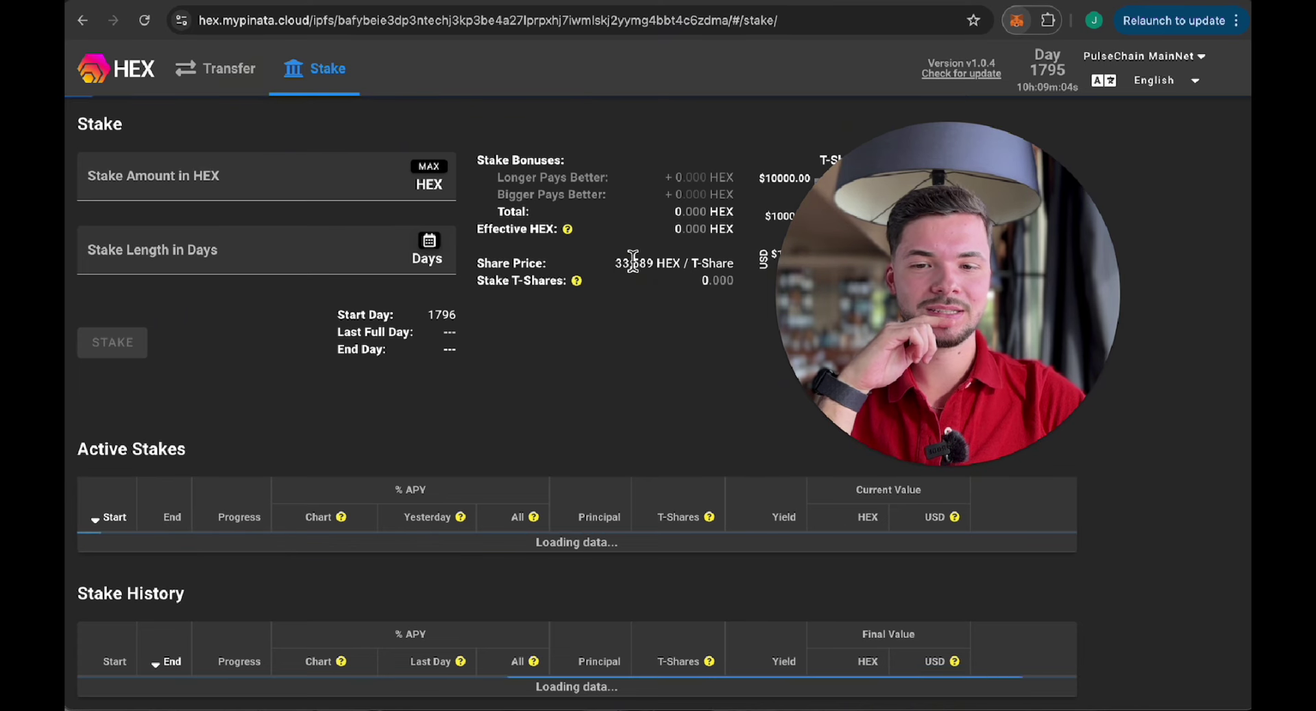
{"action": "left_click_drag", "start_coordinate": [615, 263], "coordinate": [665, 263]}
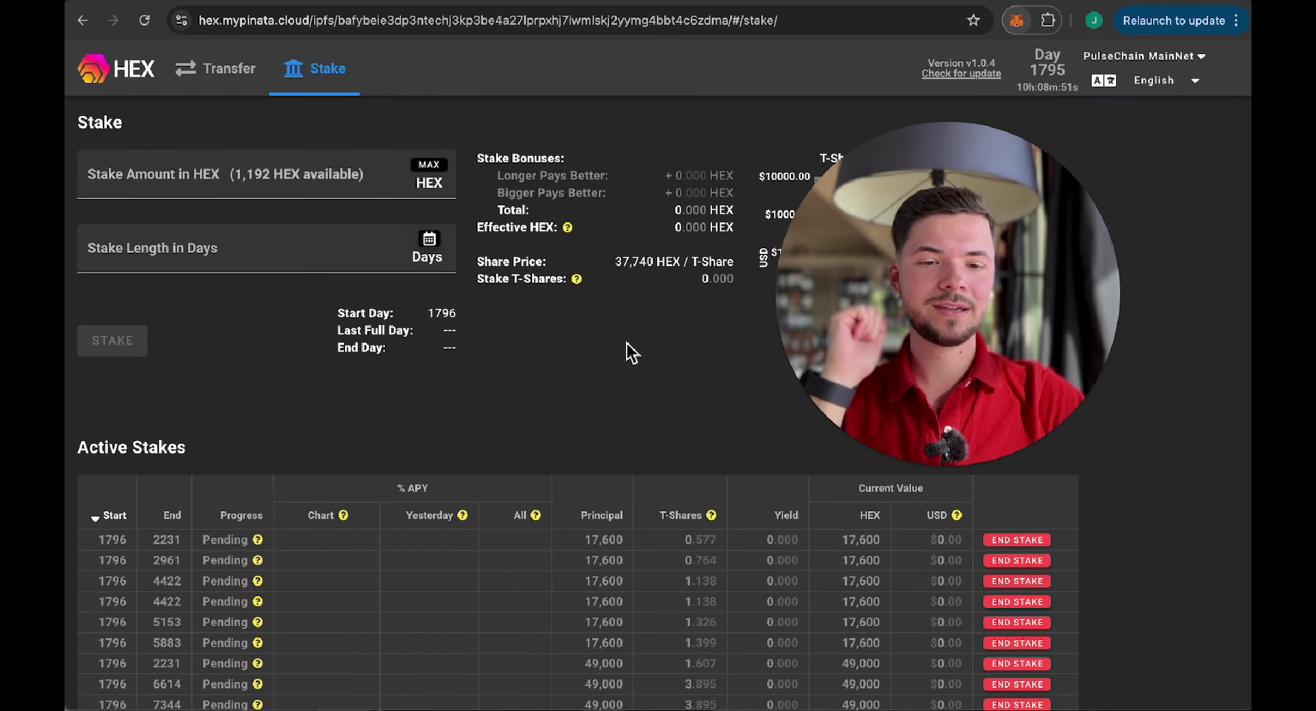
{"action": "scroll", "coordinate": [626, 344], "scroll_direction": "down", "scroll_amount": 2}
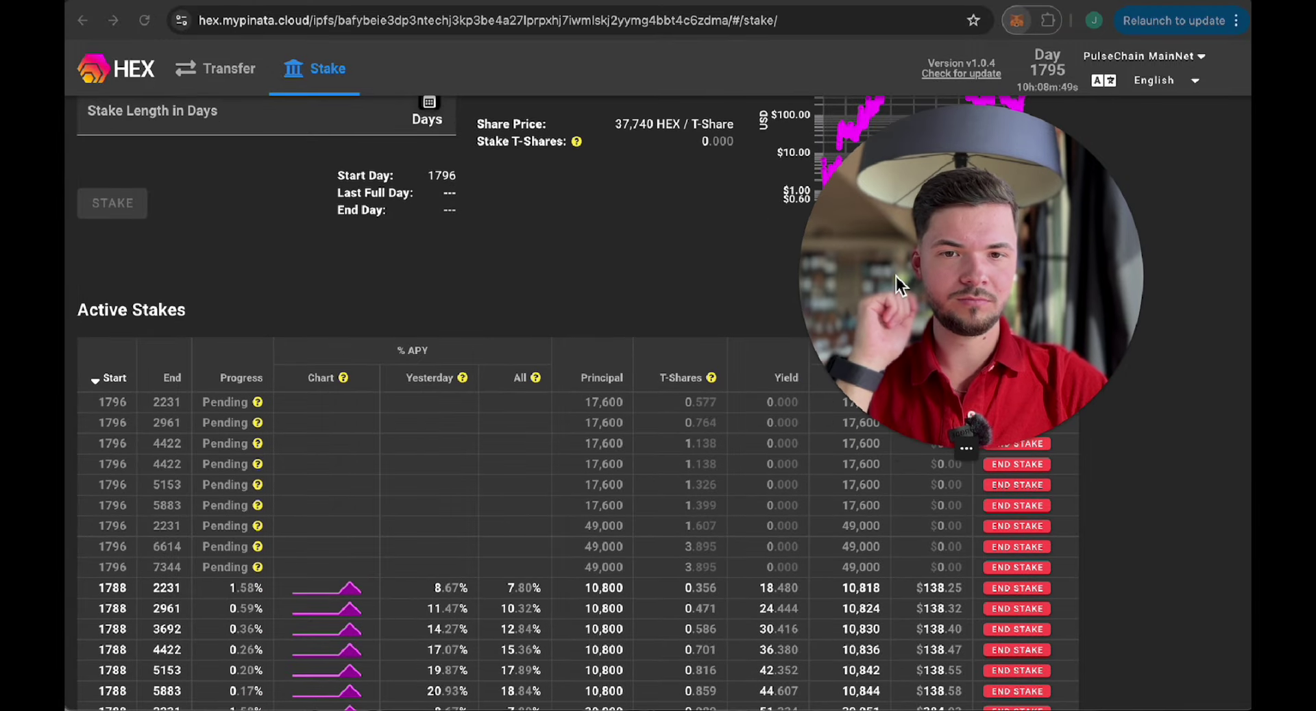
Step: Sort the Active Stakes table by end day in ascending order and review the stakes down to the totals row
{"action": "left_click_drag", "start_coordinate": [895, 277], "coordinate": [947, 216]}
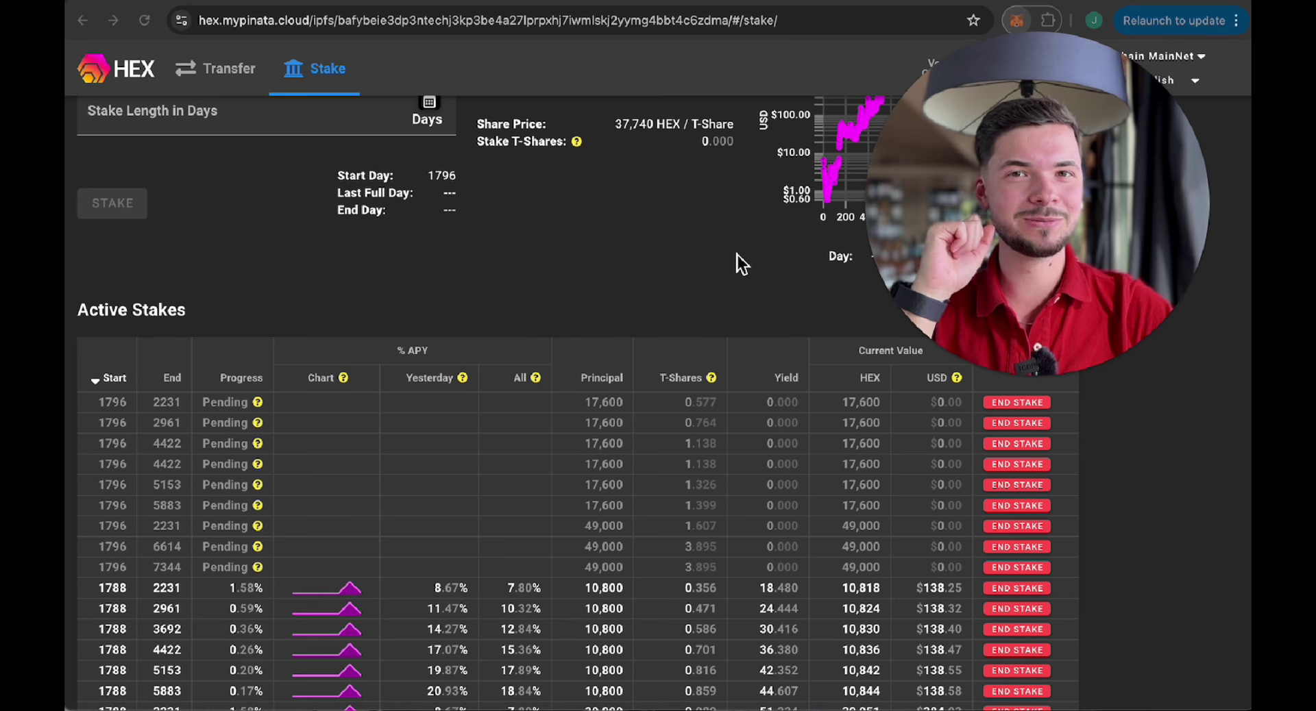
{"action": "scroll", "coordinate": [737, 255], "scroll_direction": "down", "scroll_amount": 1}
{"action": "scroll", "coordinate": [737, 260], "scroll_direction": "up", "scroll_amount": 3}
{"action": "scroll", "coordinate": [308, 431], "scroll_direction": "down", "scroll_amount": 2}
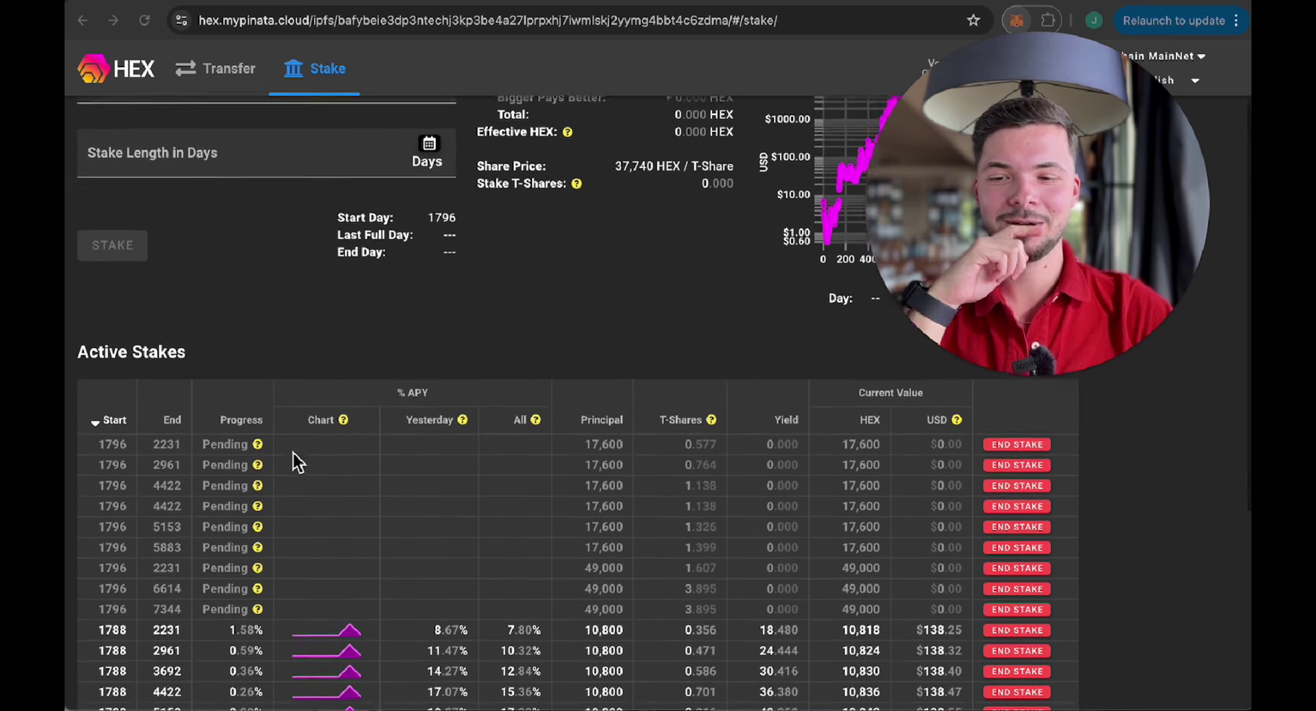
{"action": "scroll", "coordinate": [295, 463], "scroll_direction": "down", "scroll_amount": 1}
{"action": "left_click", "coordinate": [173, 397]}
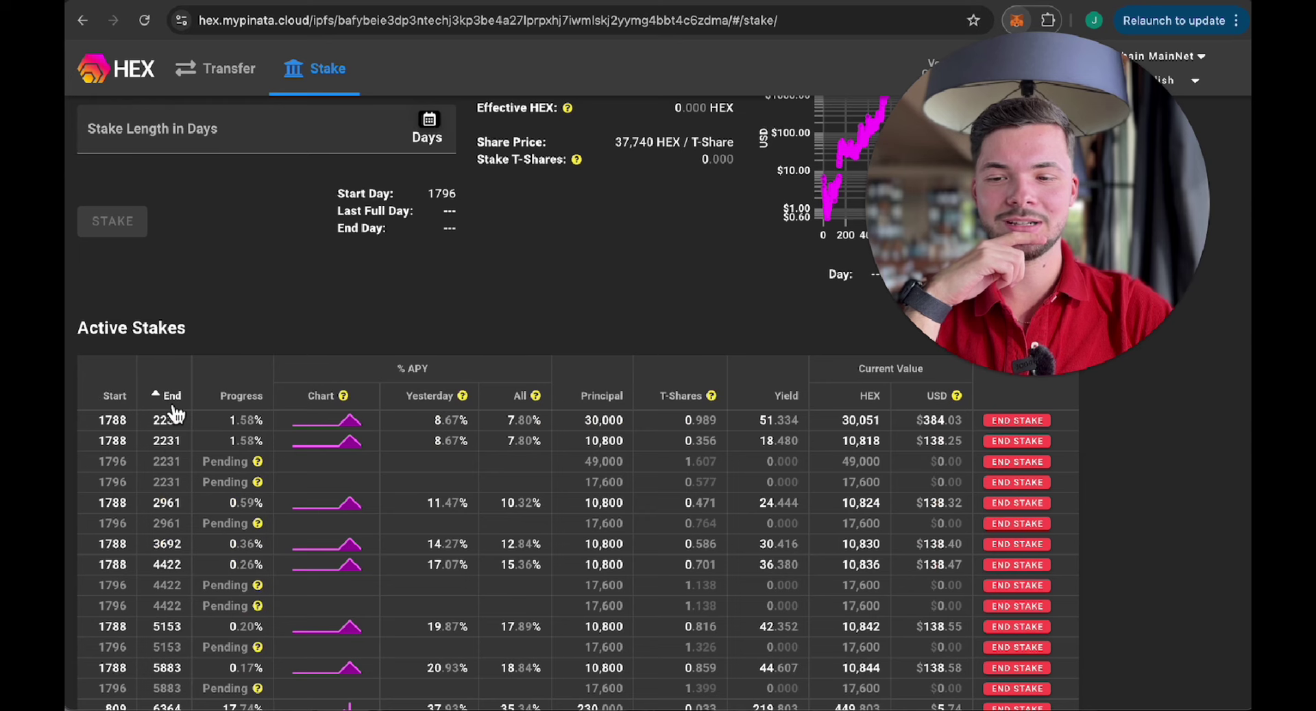
{"action": "left_click", "coordinate": [172, 405]}
{"action": "left_click", "coordinate": [175, 408]}
{"action": "scroll", "coordinate": [329, 377], "scroll_direction": "down", "scroll_amount": 2}
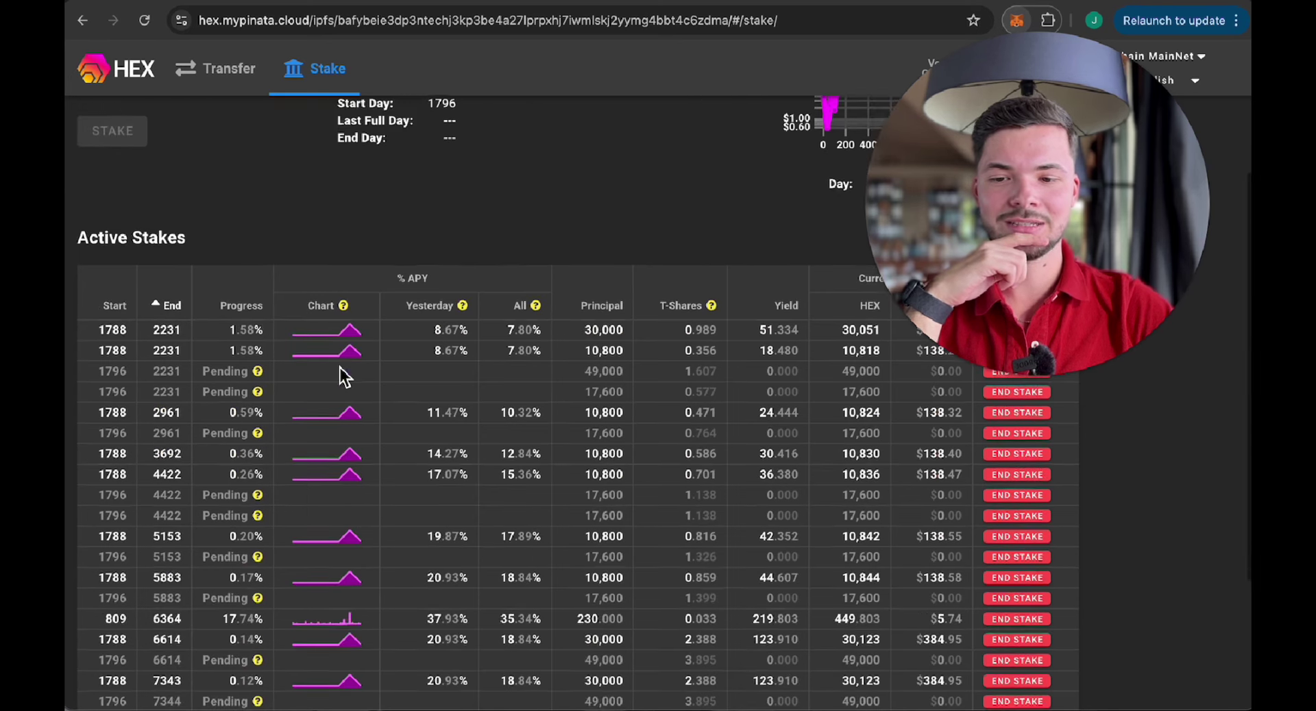
{"action": "scroll", "coordinate": [339, 375], "scroll_direction": "down", "scroll_amount": 1}
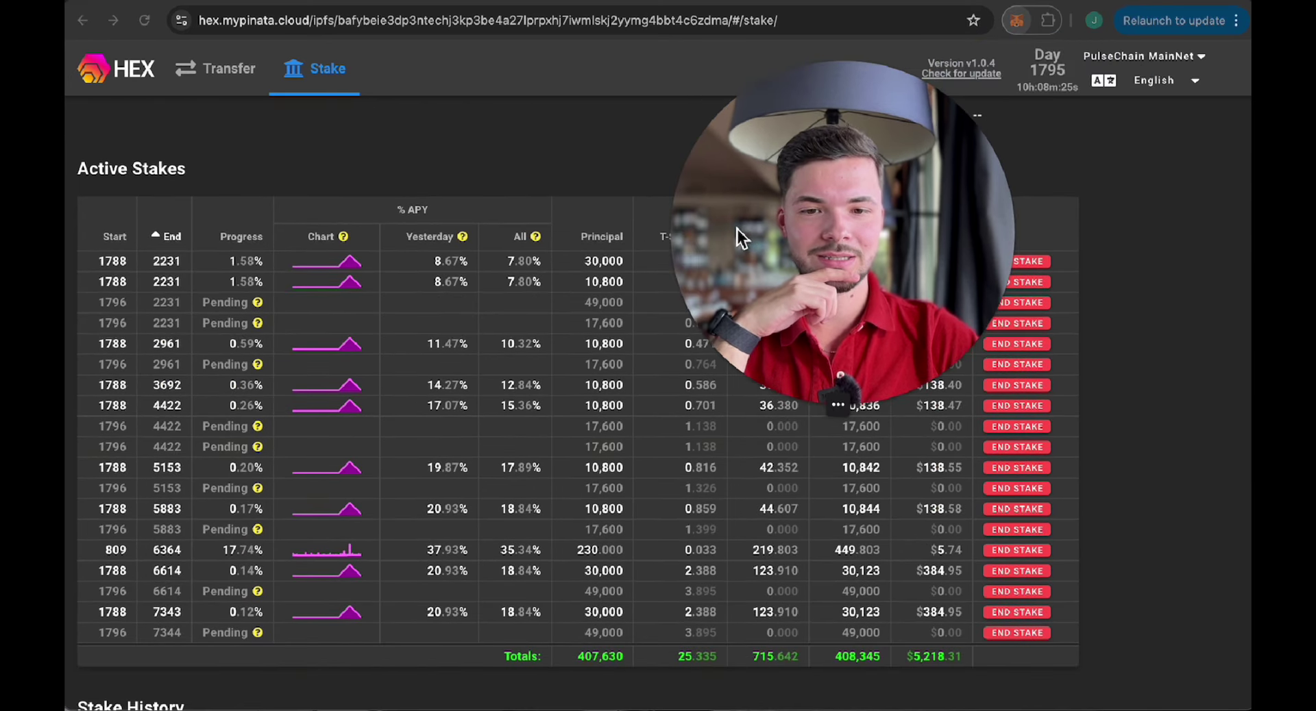
Step: Reverse the Active Stakes sorting to descending end day and check the calendar end date of the longest stake
{"action": "left_click", "coordinate": [882, 390]}
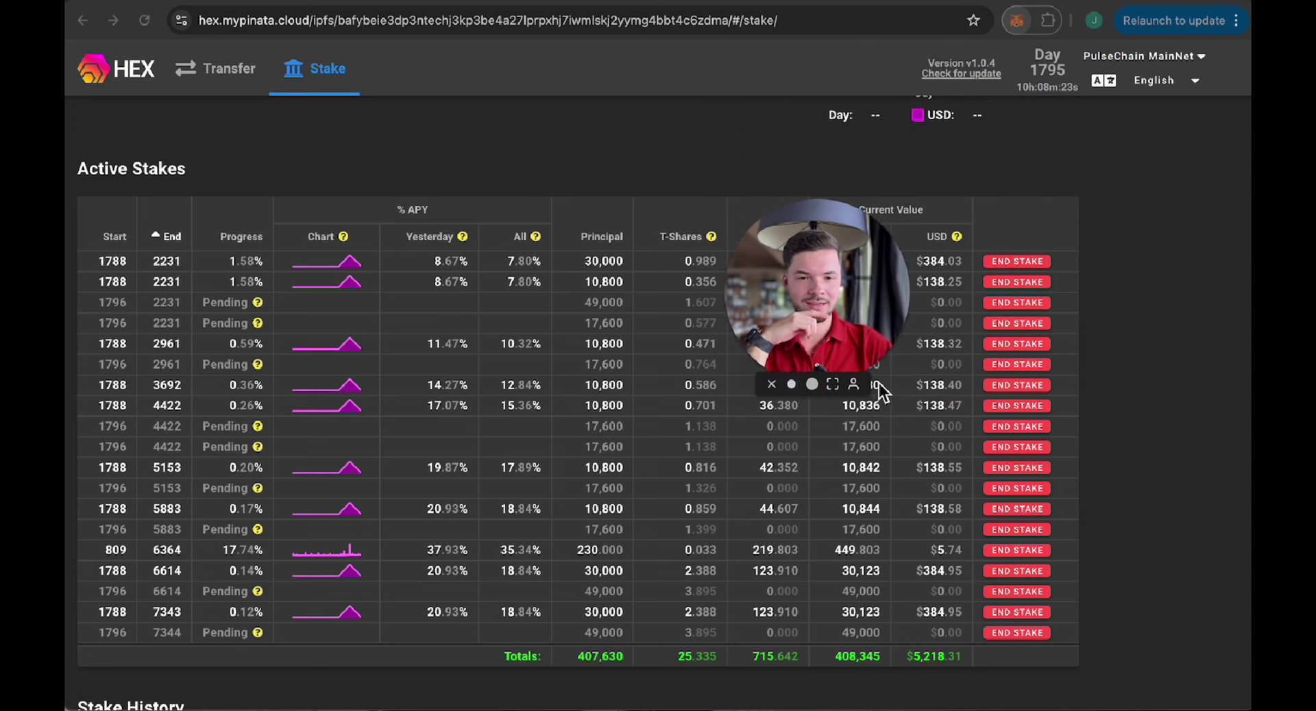
{"action": "left_click_drag", "start_coordinate": [819, 318], "coordinate": [1142, 176]}
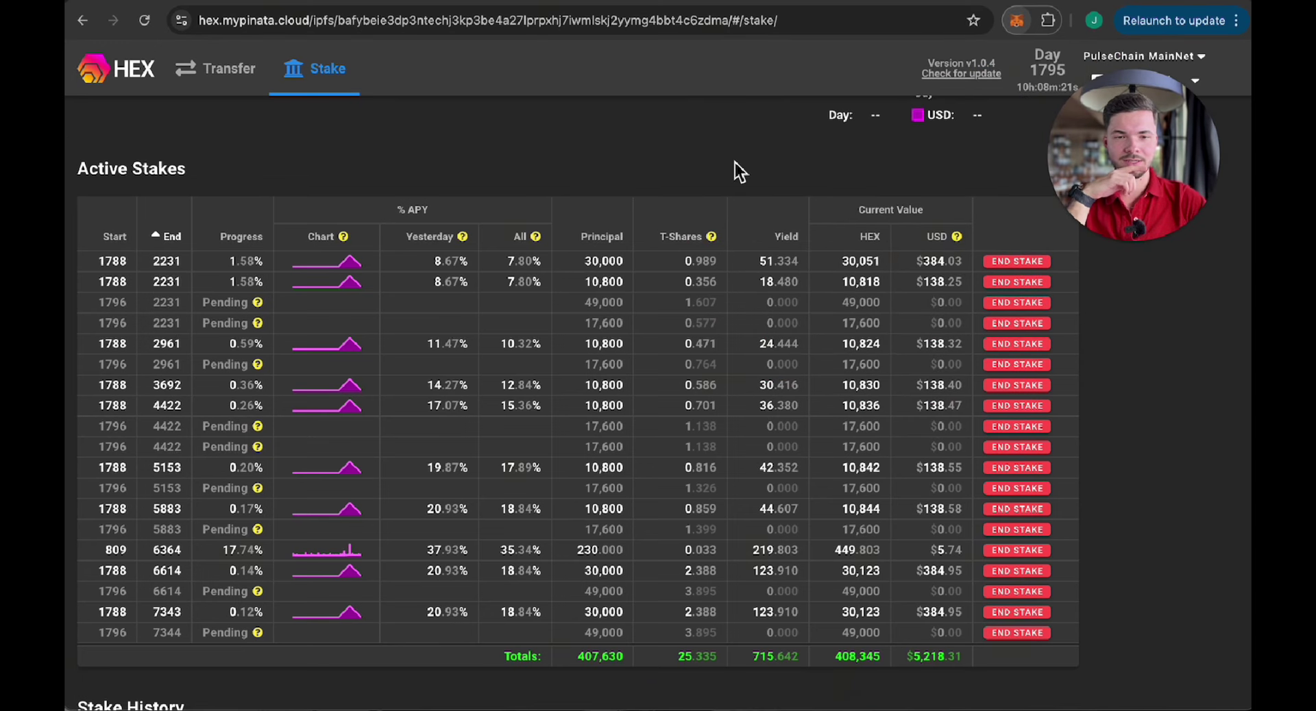
{"action": "scroll", "coordinate": [448, 274], "scroll_direction": "down", "scroll_amount": 1}
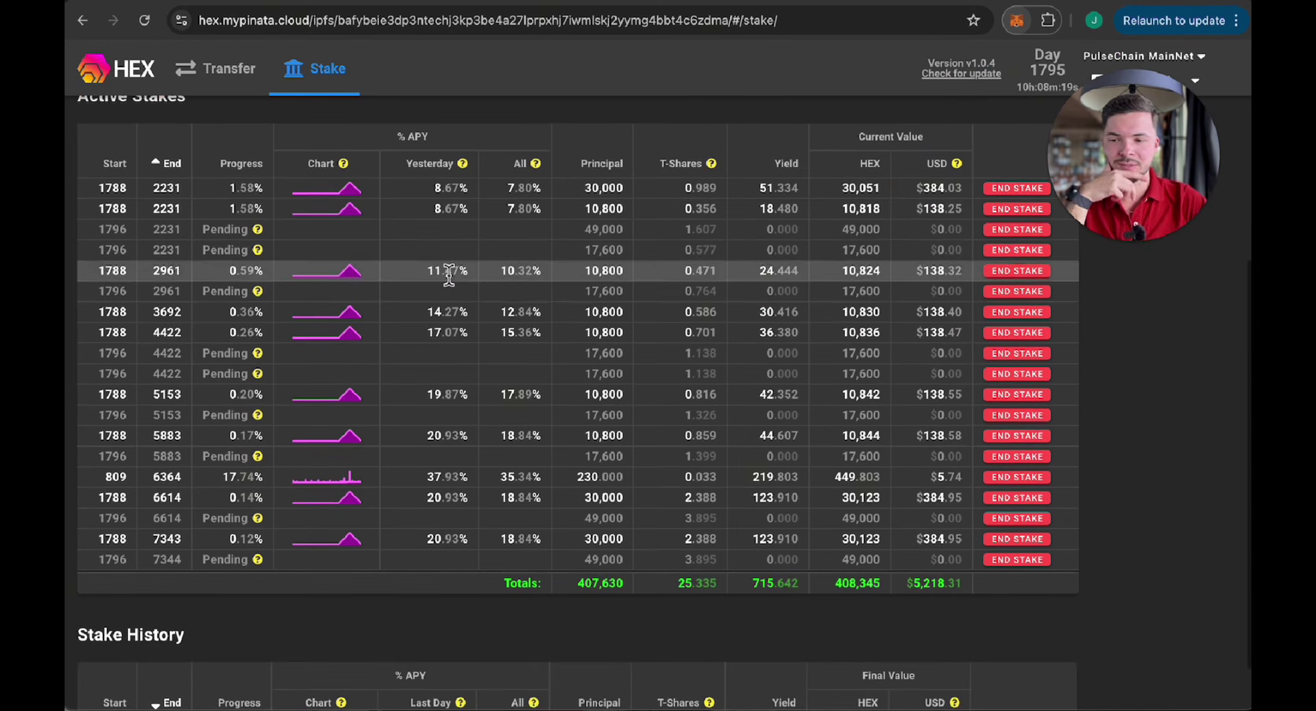
{"action": "left_click", "coordinate": [170, 165]}
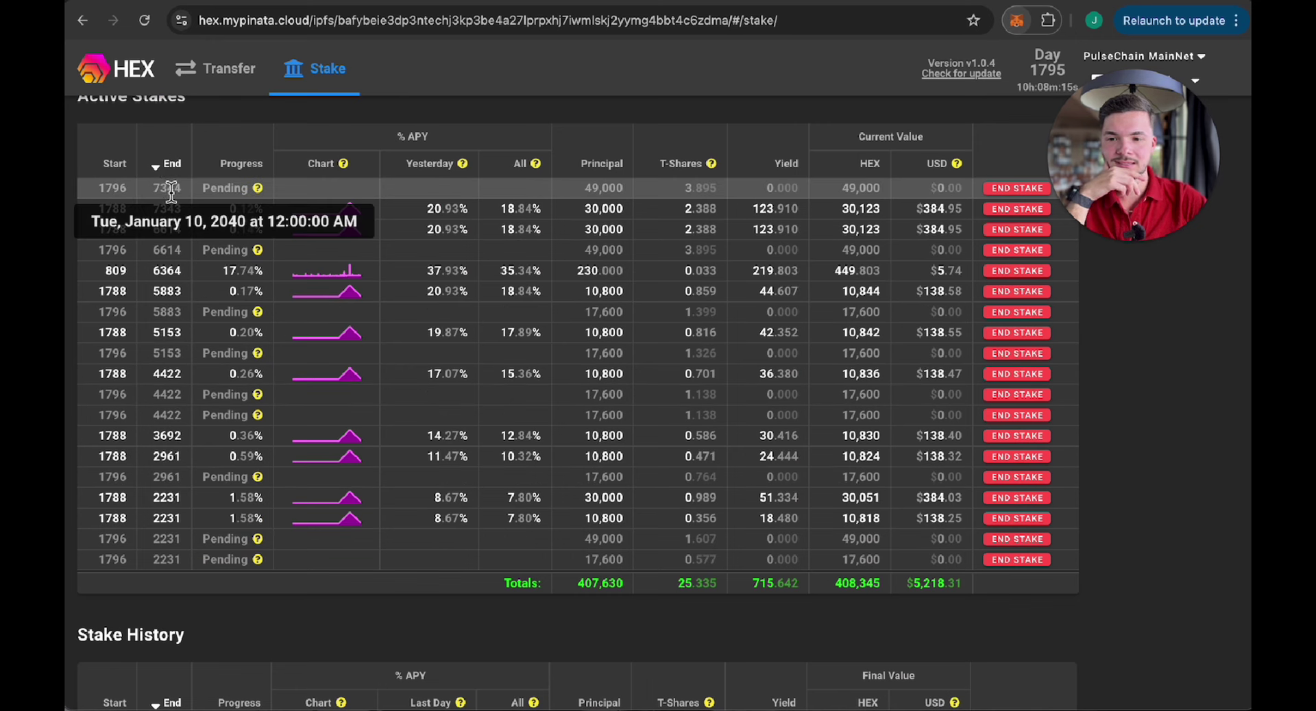